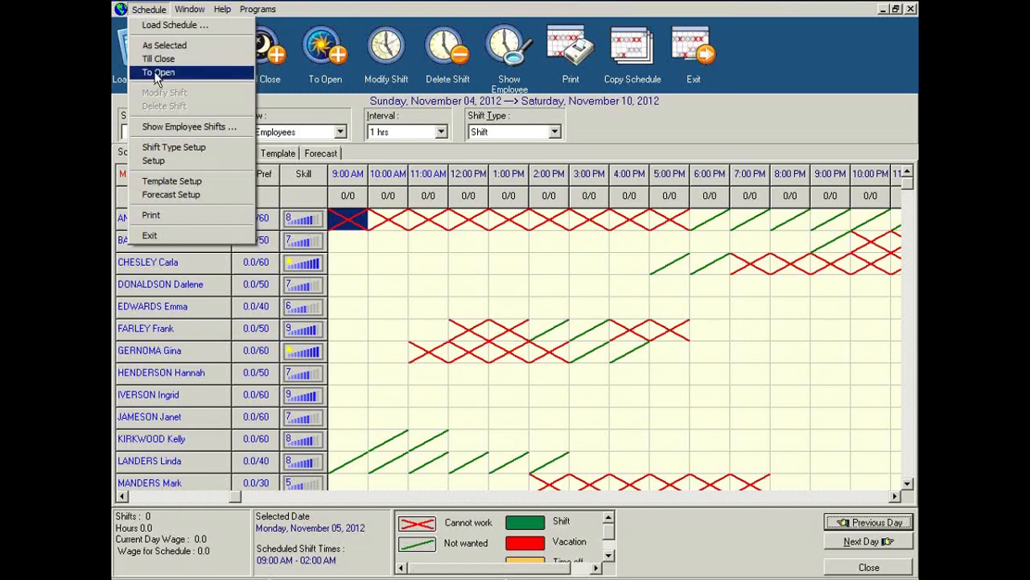
# Review the first listed employee's shifts and weekly availability preferences, and close both without saving changes
pyautogui.click(169, 125)
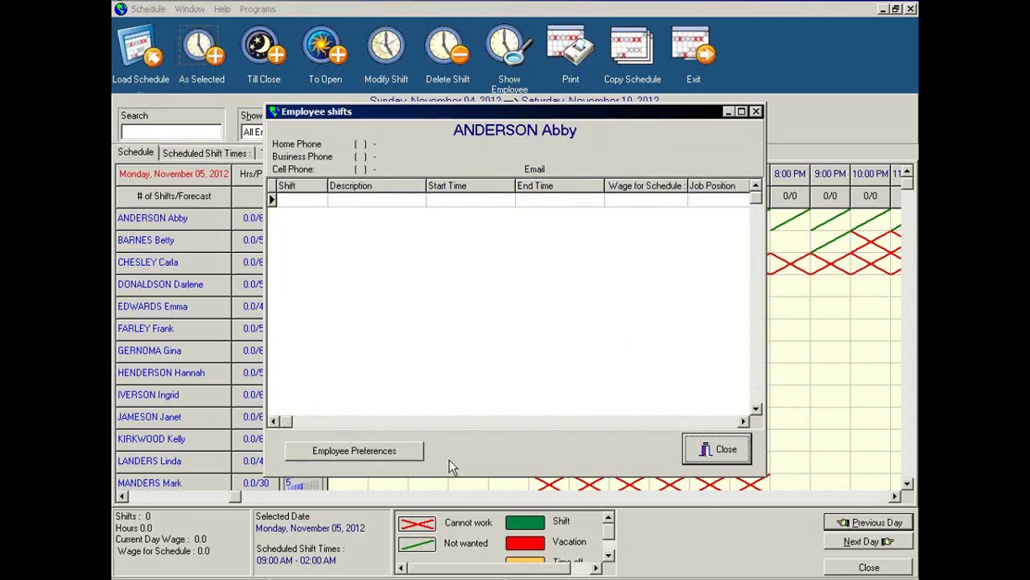
pyautogui.click(368, 451)
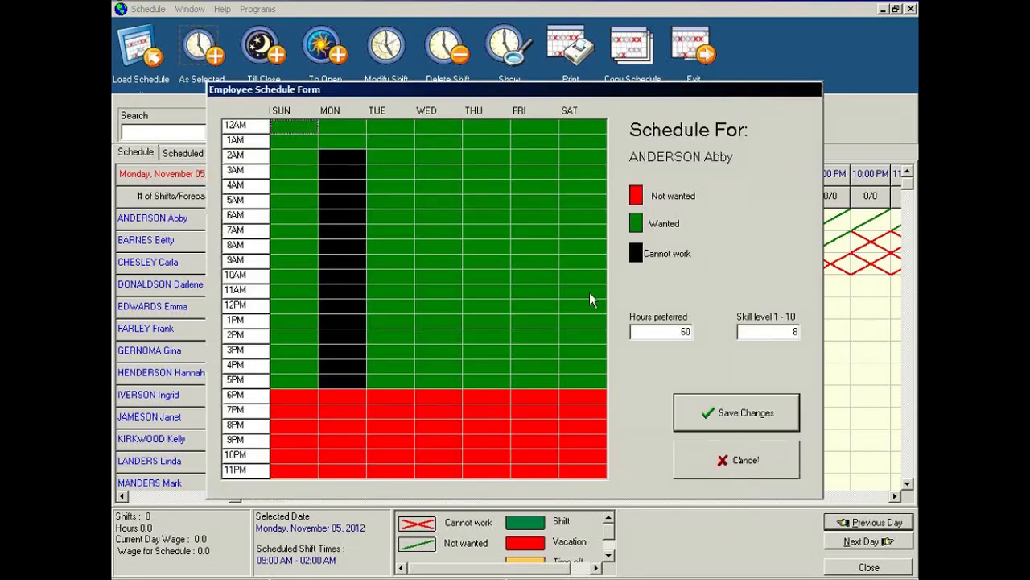
pyautogui.click(734, 471)
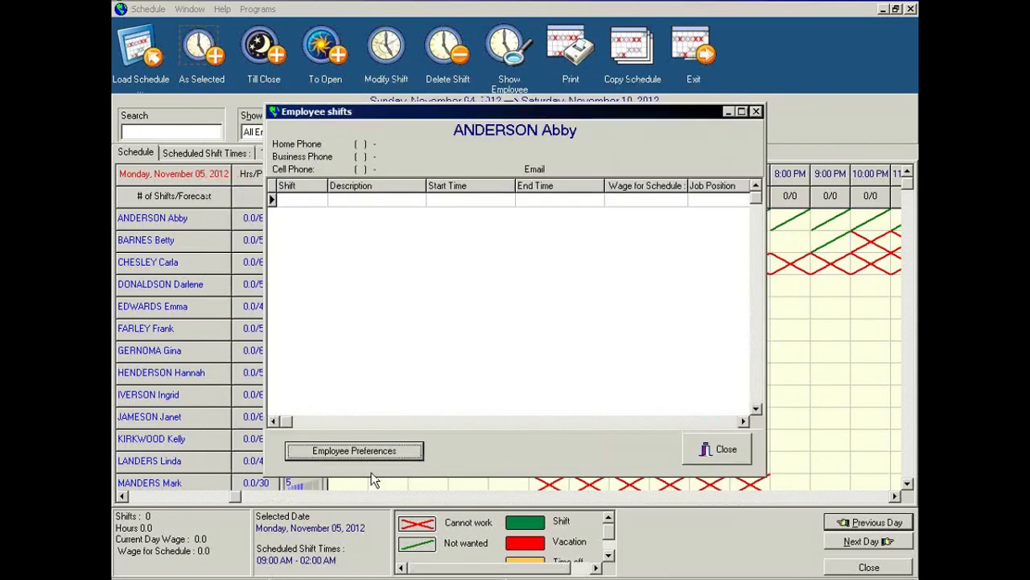
pyautogui.click(412, 453)
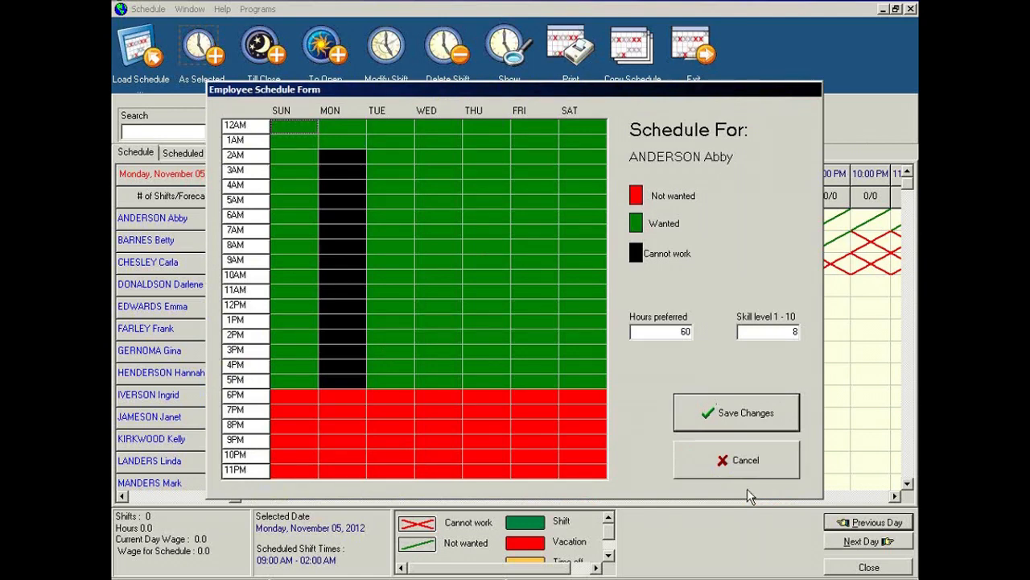
pyautogui.click(742, 465)
pyautogui.click(721, 449)
pyautogui.click(148, 8)
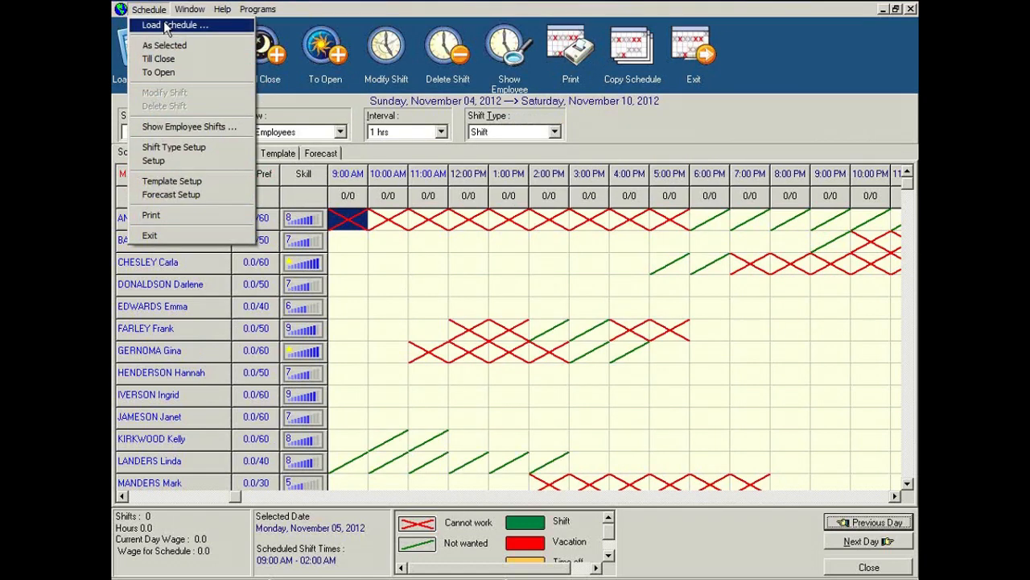
pyautogui.moveTo(190, 11)
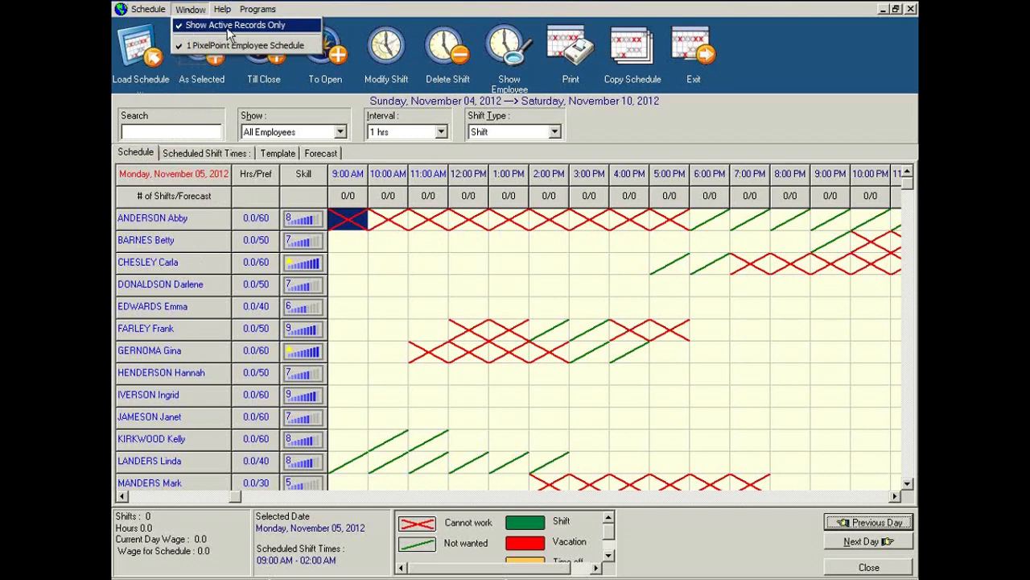
pyautogui.moveTo(223, 10)
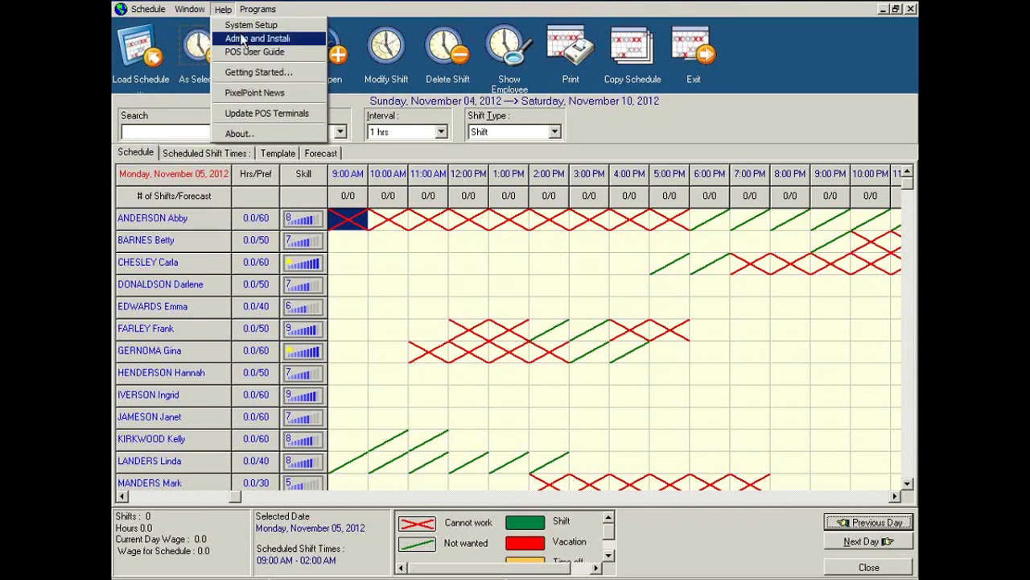
pyautogui.moveTo(256, 10)
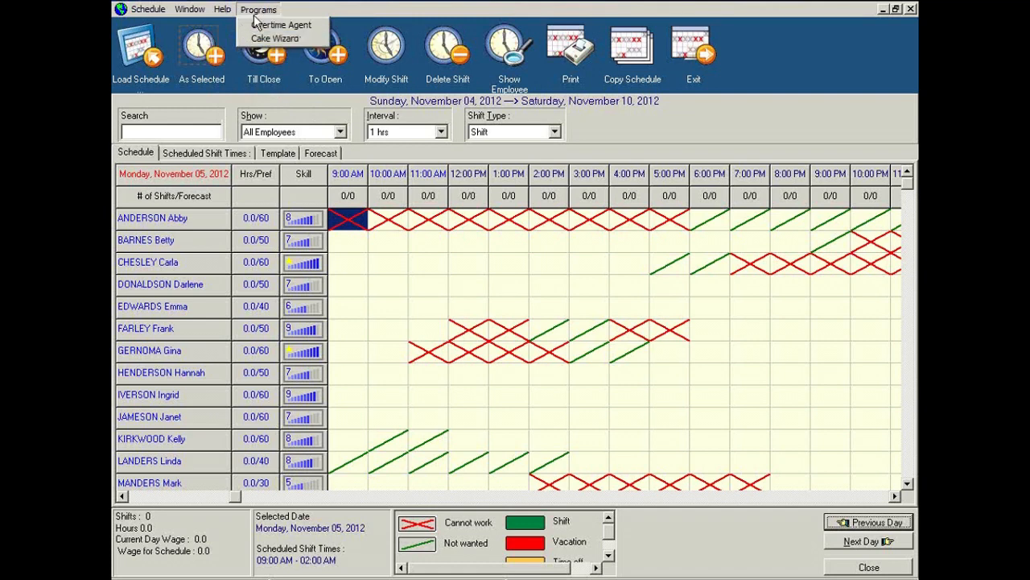
pyautogui.click(357, 11)
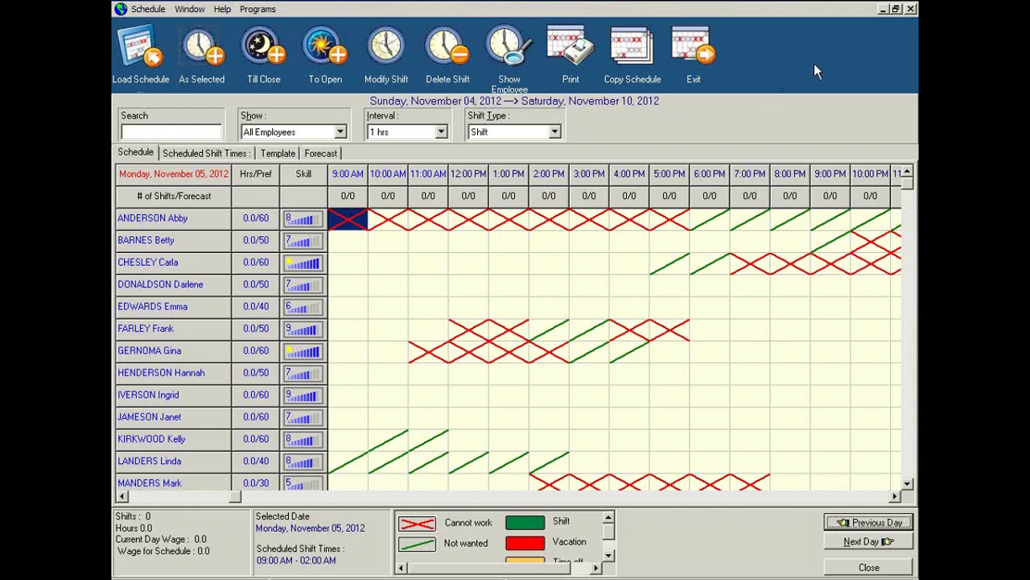
# Examine the date selection for loading a schedule and cancel it without choosing another date
pyautogui.click(135, 61)
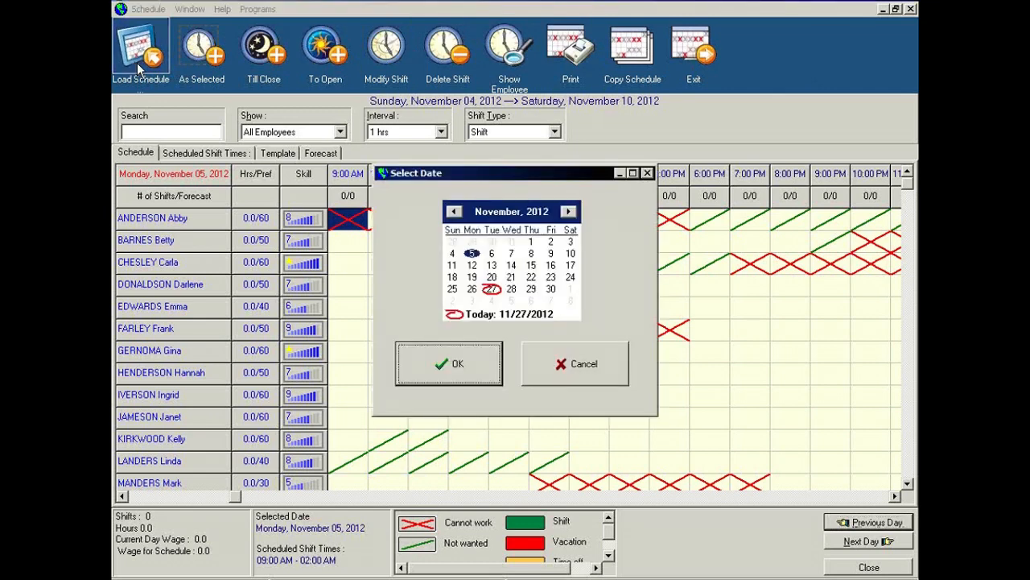
pyautogui.click(586, 369)
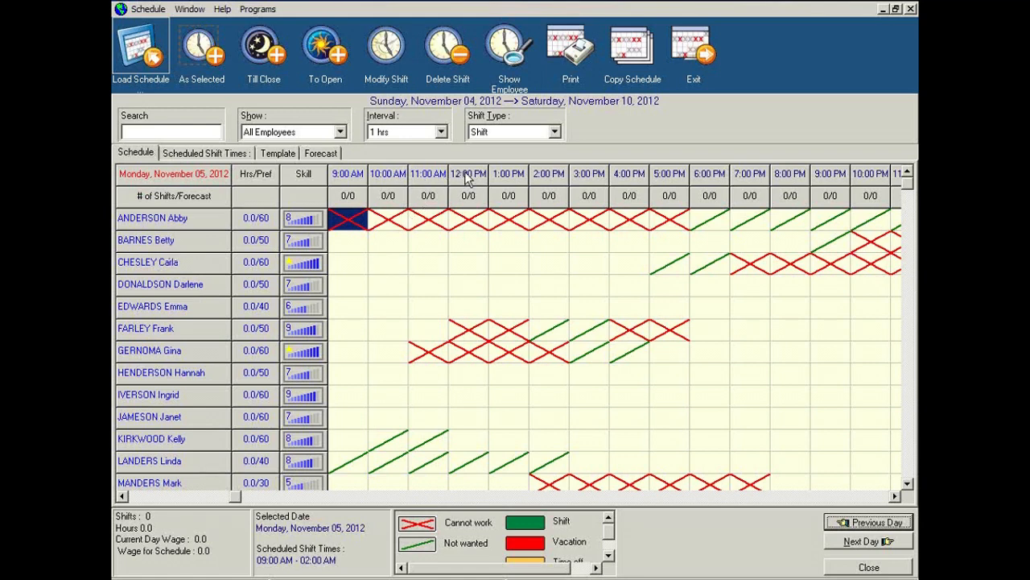
# Add a shift as selected for the second listed employee on Monday, November 05, covering the 12:00 PM through 4:00 PM slots
pyautogui.click(465, 245)
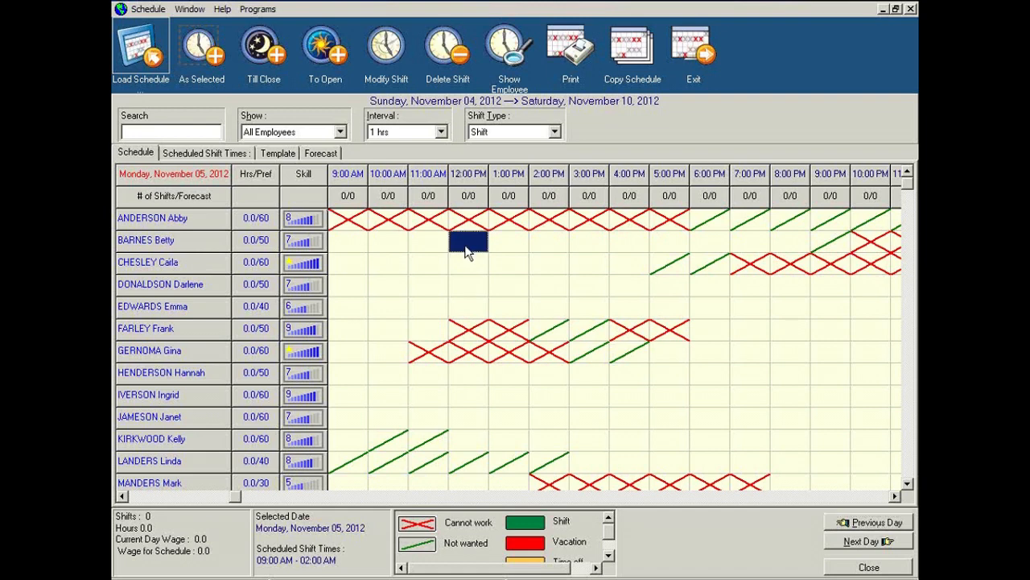
pyautogui.moveTo(467, 249); pyautogui.dragTo(620, 251)
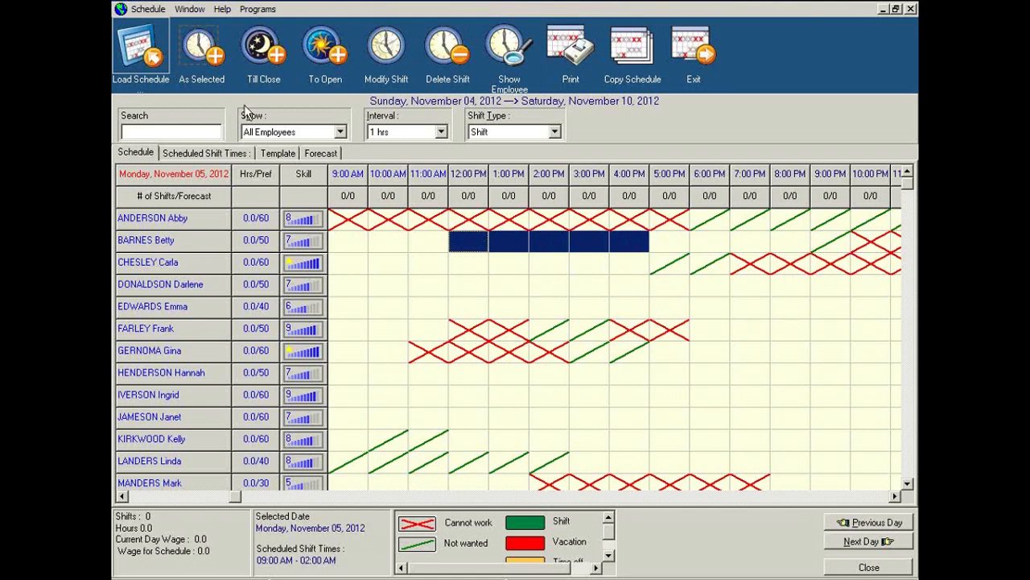
pyautogui.click(201, 58)
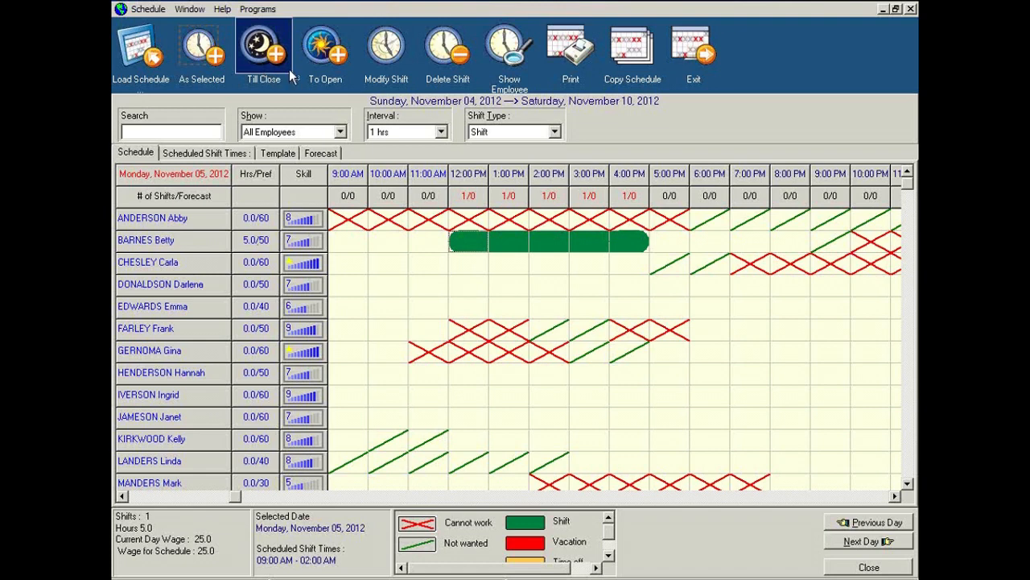
# Examine the closed hours before Monday's opening back to Sunday daytime, selecting the third listed employee's Monday 6:00 AM to 8:00 AM slots
pyautogui.click(122, 496)
pyautogui.click(122, 496)
pyautogui.click(122, 496)
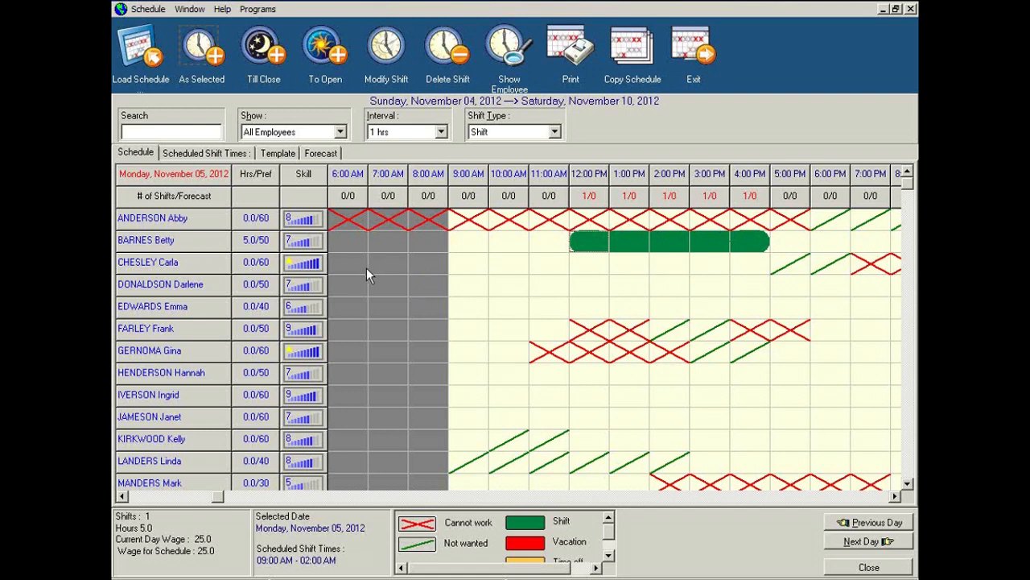
pyautogui.moveTo(367, 268); pyautogui.dragTo(418, 267)
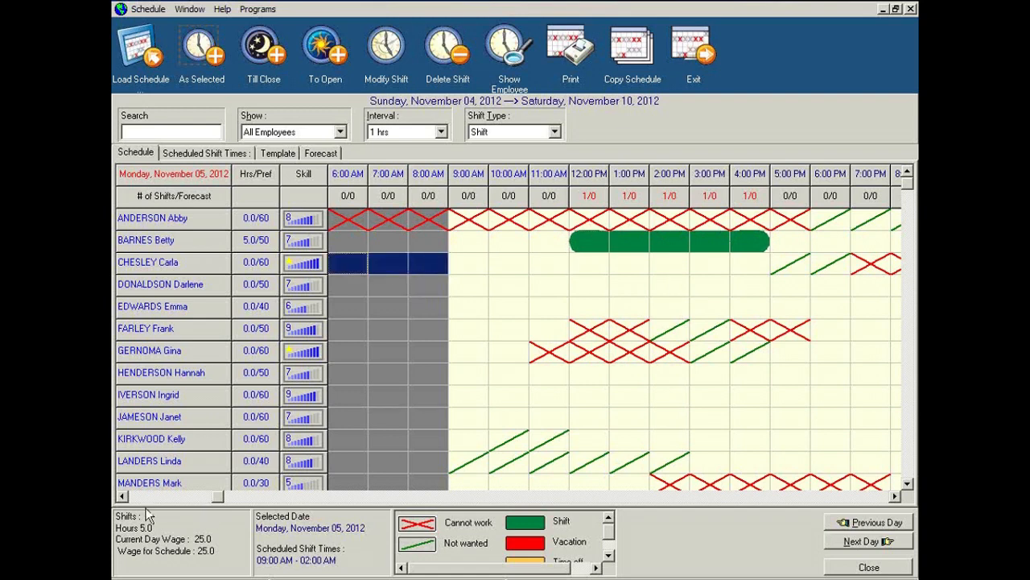
pyautogui.click(122, 496)
pyautogui.click(123, 496)
pyautogui.click(122, 496)
pyautogui.click(122, 496)
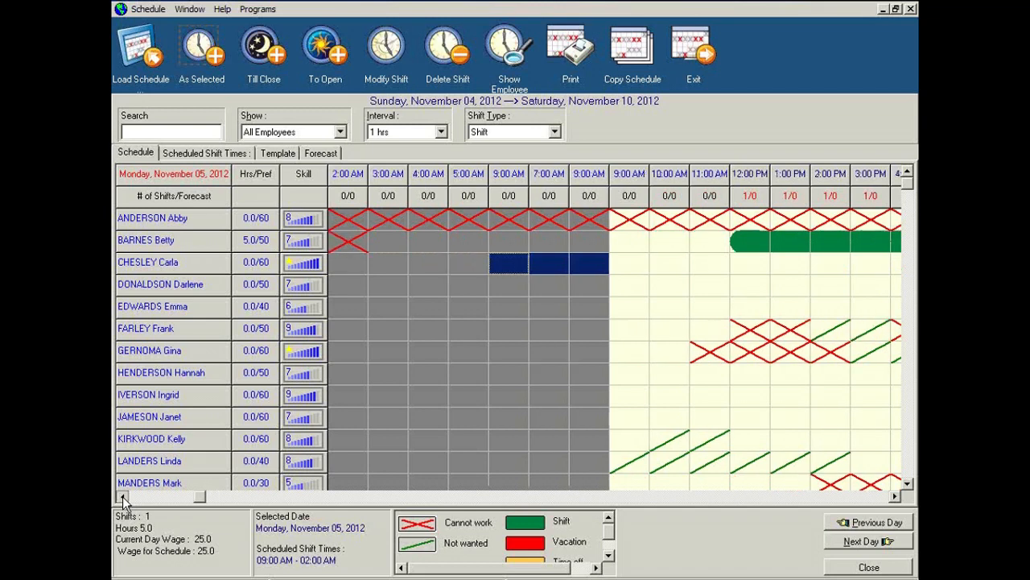
pyautogui.click(122, 496)
pyautogui.click(122, 496)
pyautogui.click(122, 496)
pyautogui.click(122, 496)
pyautogui.click(123, 496)
pyautogui.click(122, 496)
pyautogui.click(123, 496)
pyautogui.click(122, 496)
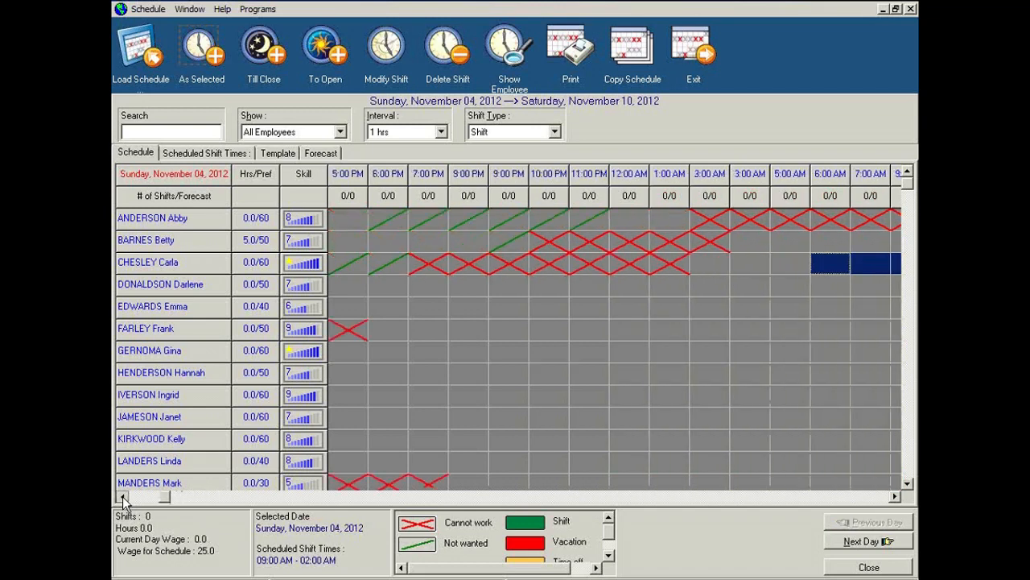
pyautogui.click(122, 496)
pyautogui.click(122, 496)
pyautogui.click(123, 496)
pyautogui.click(122, 496)
pyautogui.click(122, 496)
pyautogui.click(122, 496)
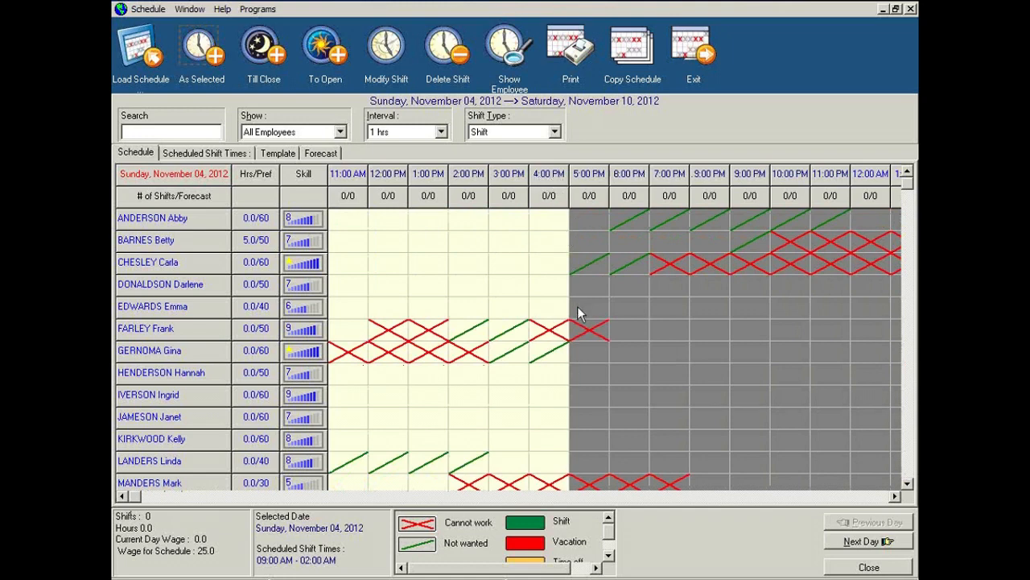
# Select the fifth listed employee's 5:00 PM through 8:00 PM slots on Sunday, November 04, and inspect the surrounding closed hours
pyautogui.moveTo(594, 307); pyautogui.dragTo(709, 308)
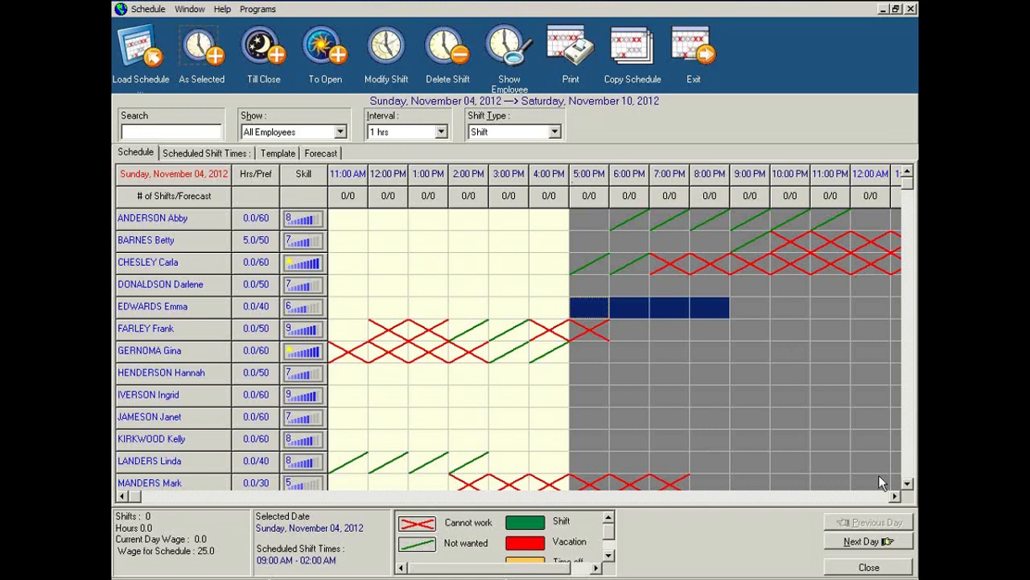
pyautogui.click(895, 496)
pyautogui.click(896, 496)
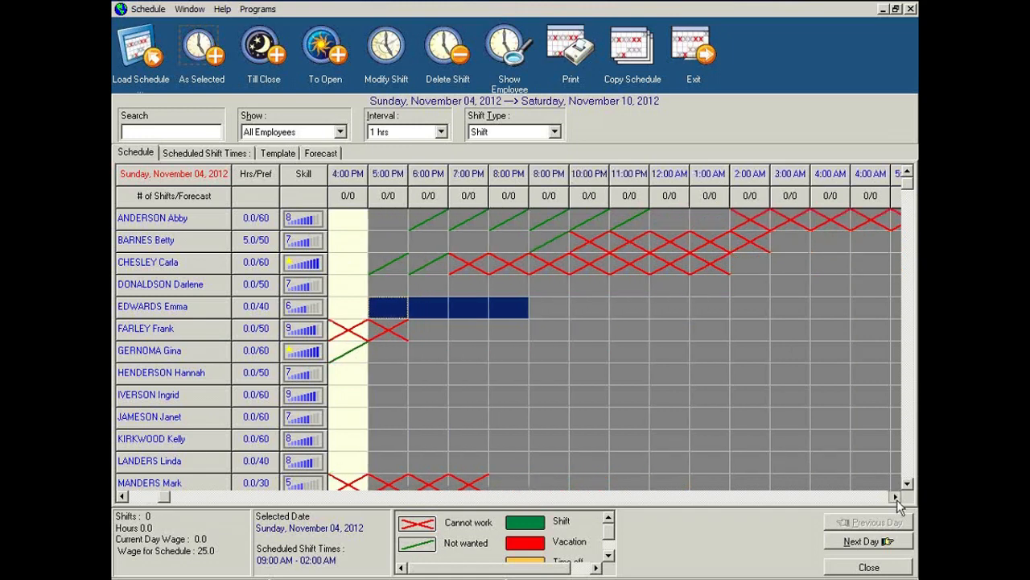
pyautogui.click(895, 496)
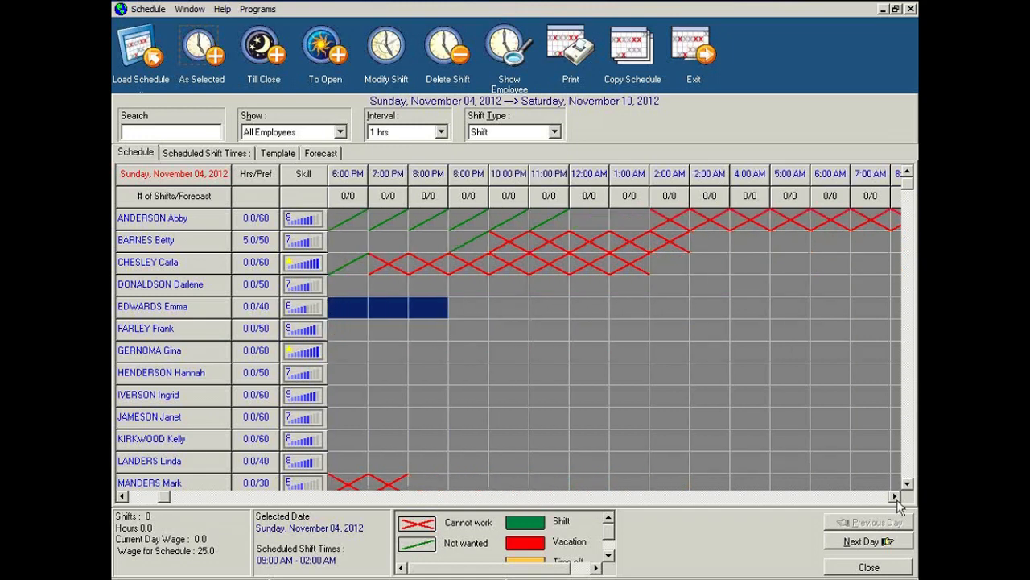
pyautogui.click(122, 497)
pyautogui.click(122, 497)
pyautogui.click(122, 496)
pyautogui.click(122, 497)
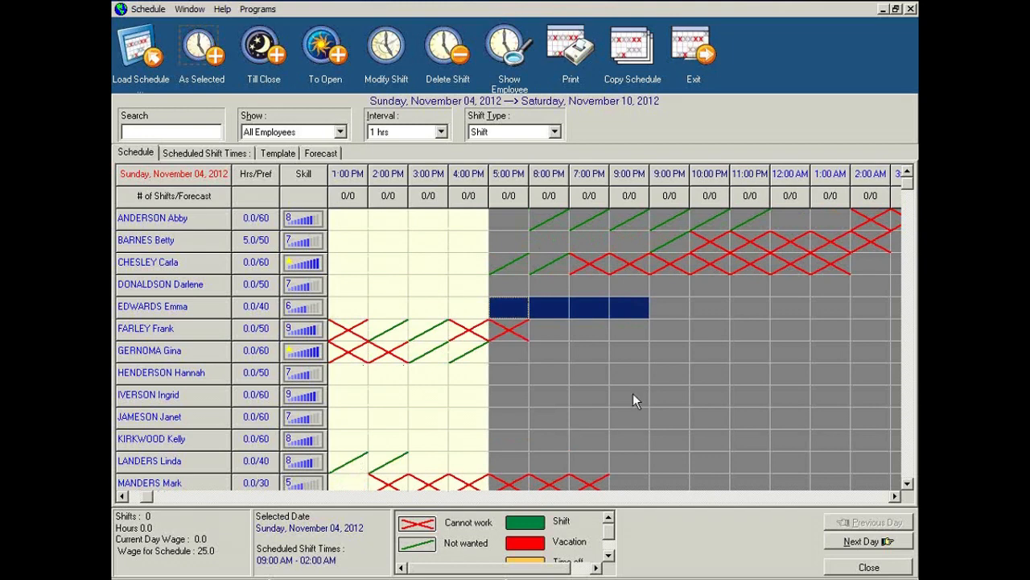
# Go ahead to Tuesday, November 06, and inspect the closed hours before that day's opening
pyautogui.click(847, 543)
pyautogui.click(847, 543)
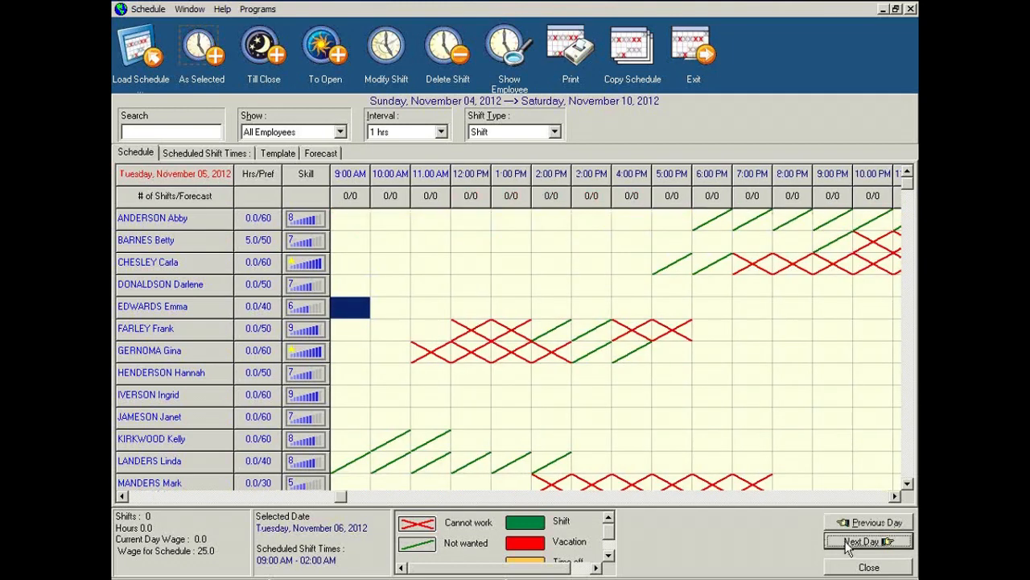
pyautogui.click(122, 497)
pyautogui.click(122, 497)
pyautogui.click(122, 496)
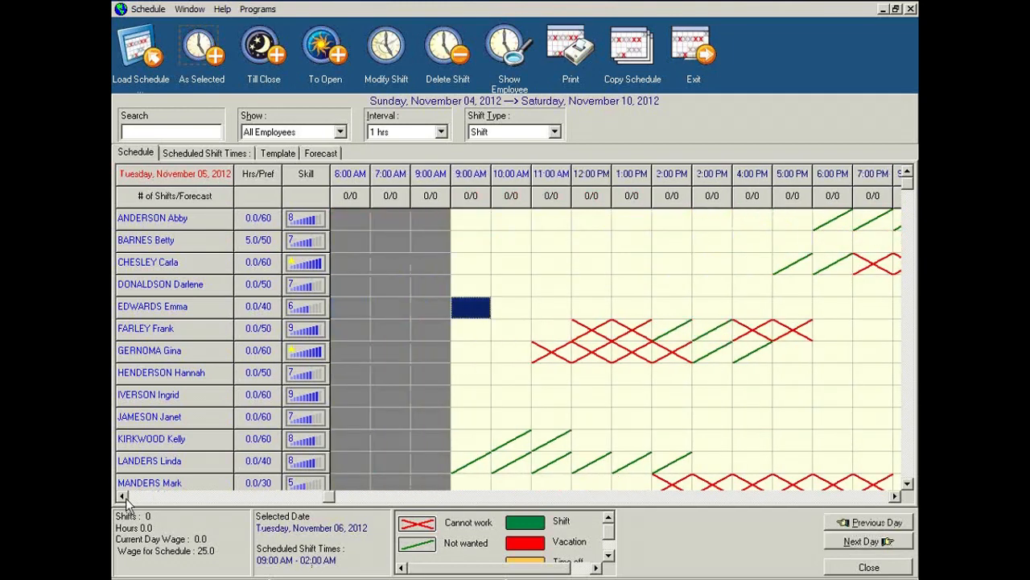
pyautogui.click(122, 497)
pyautogui.click(123, 497)
# Add a till-close shift for the fifth listed employee starting at 8:00 PM on Monday, November 05, accepting the hours the employee cannot work
pyautogui.click(268, 498)
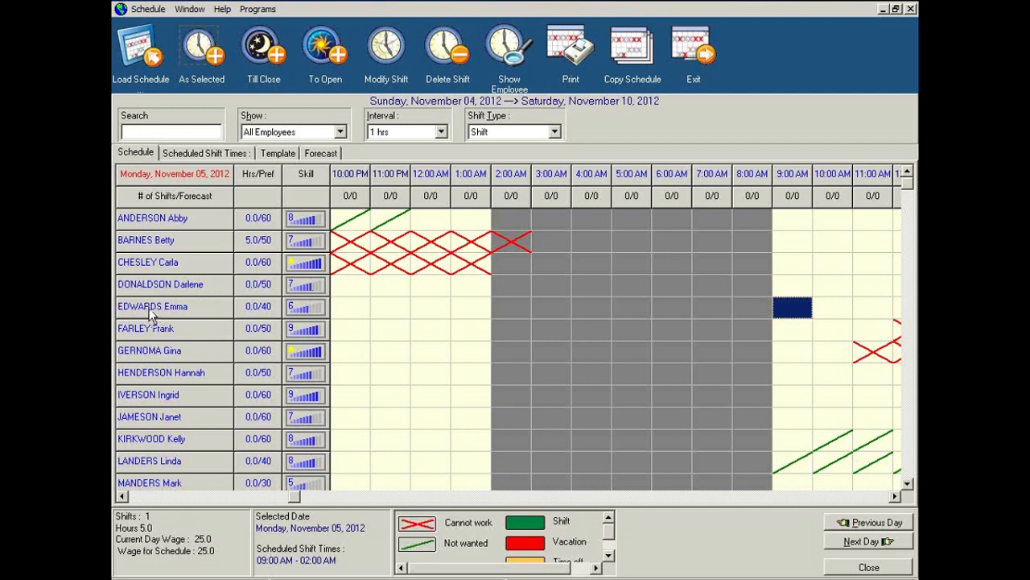
pyautogui.click(123, 496)
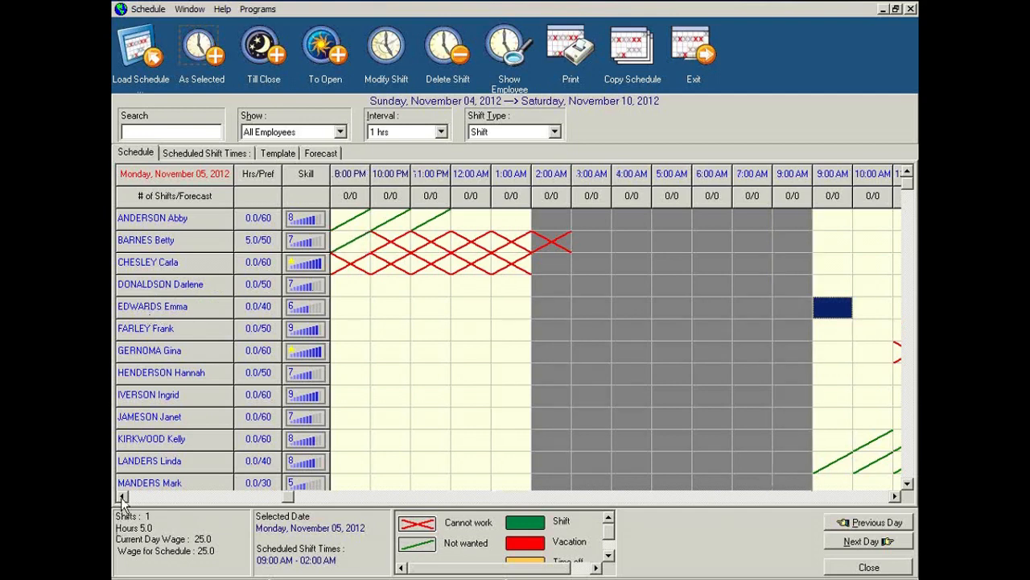
pyautogui.click(122, 496)
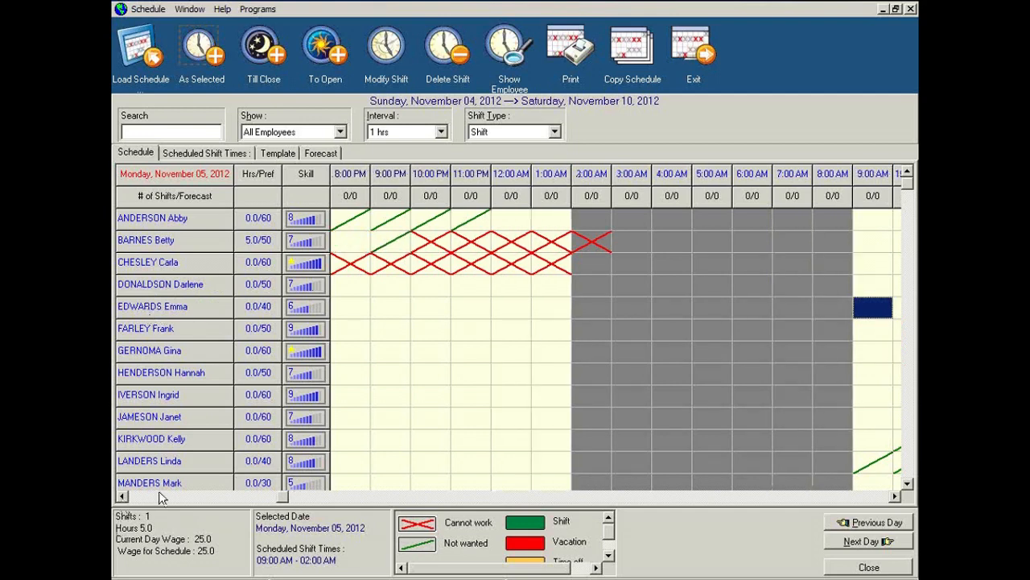
pyautogui.click(356, 317)
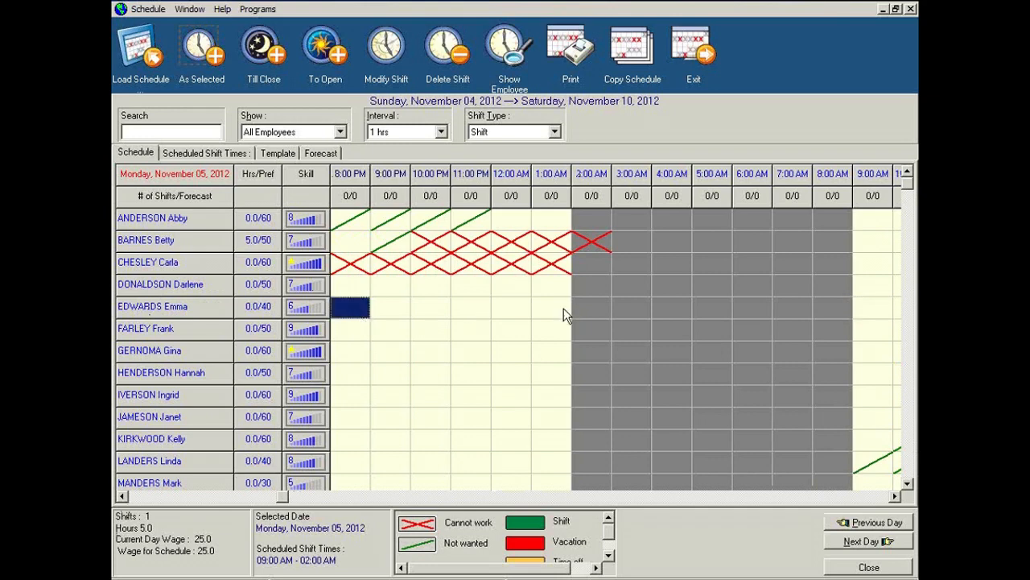
pyautogui.moveTo(347, 317); pyautogui.dragTo(545, 340)
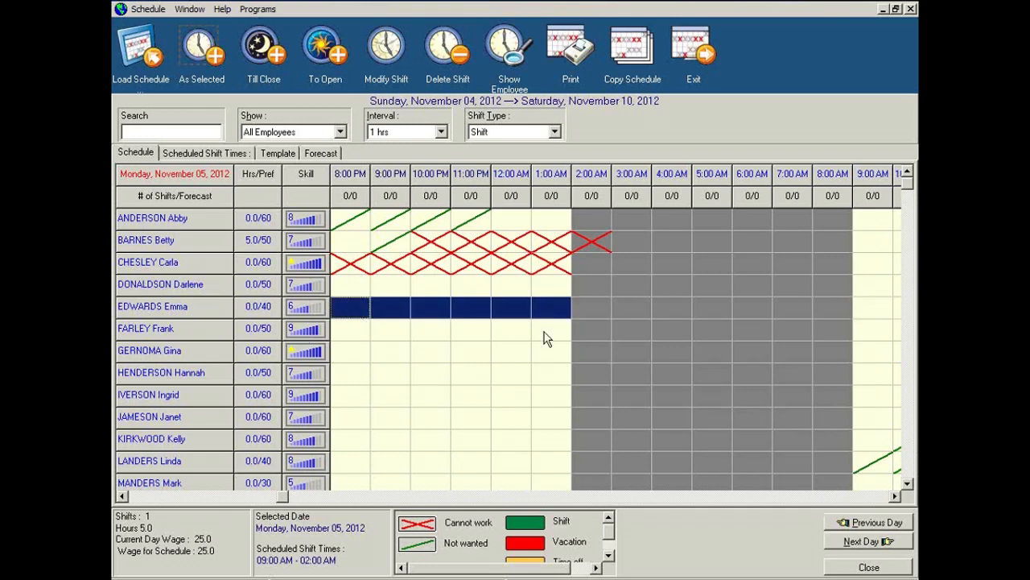
pyautogui.click(345, 316)
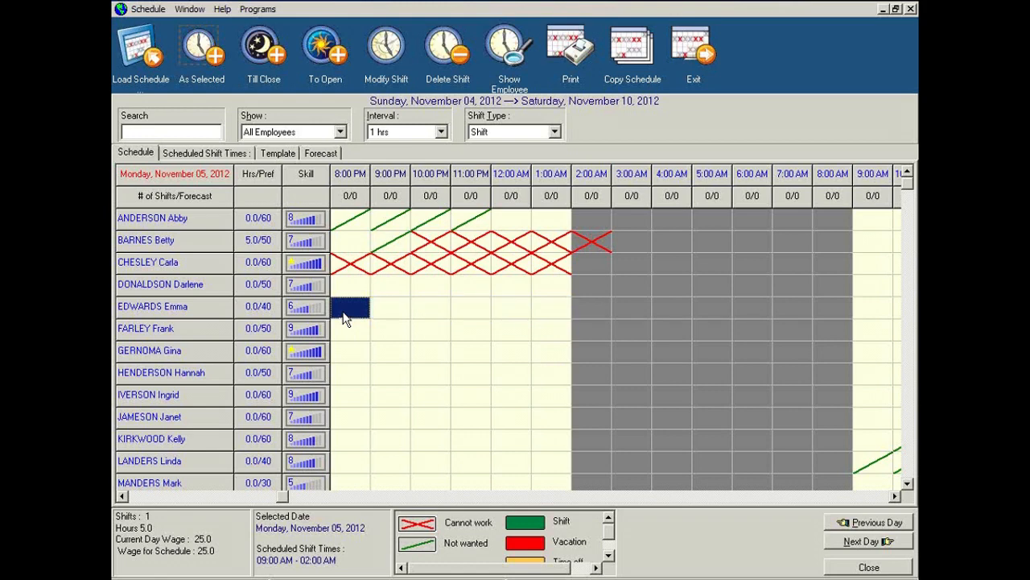
pyautogui.click(272, 60)
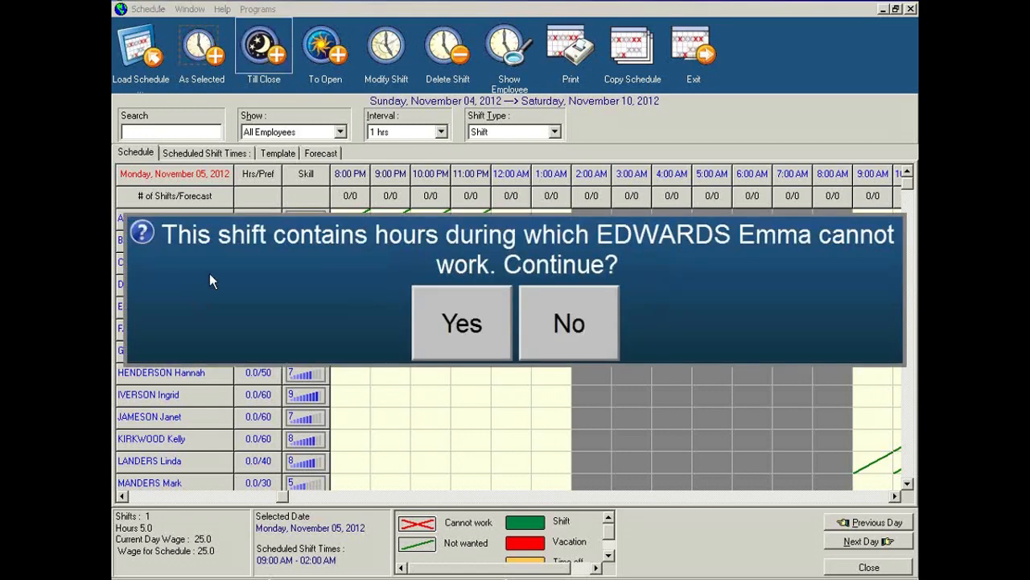
pyautogui.click(473, 317)
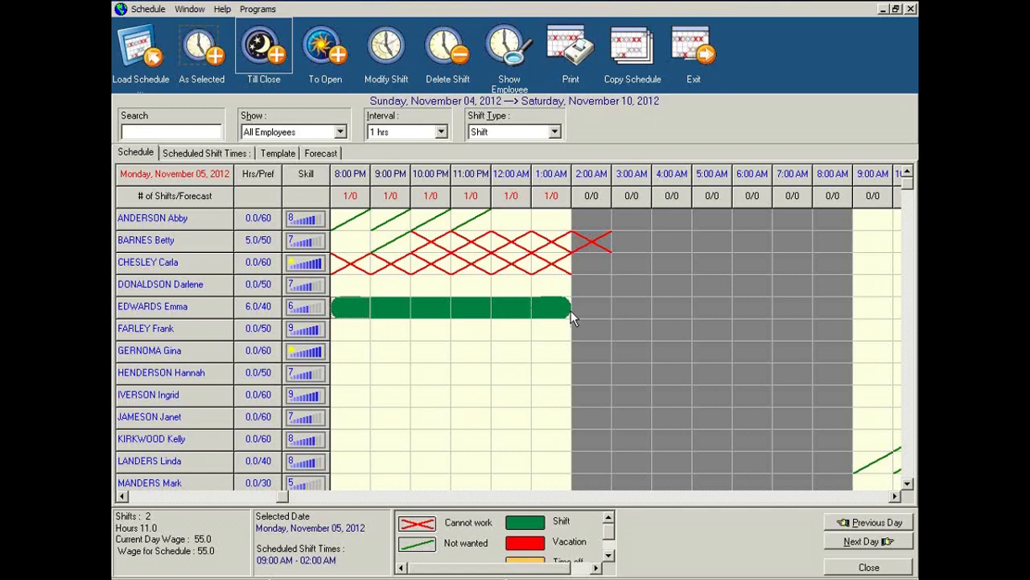
# Add a to-open shift for the fourth listed employee ending with the 2:00 PM slot on Tuesday, November 06
pyautogui.click(896, 497)
pyautogui.click(896, 497)
pyautogui.click(896, 496)
pyautogui.click(896, 496)
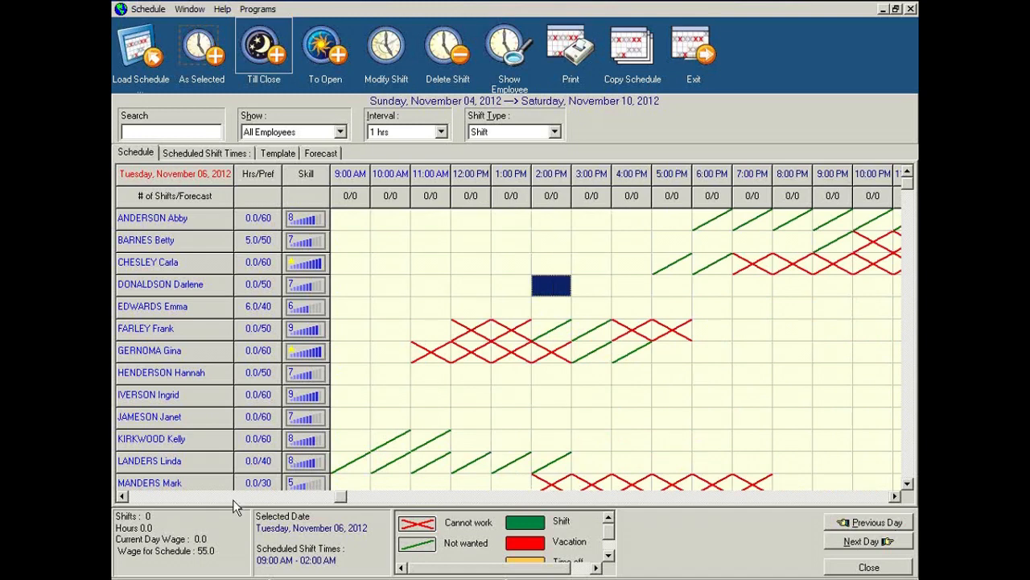
pyautogui.click(123, 497)
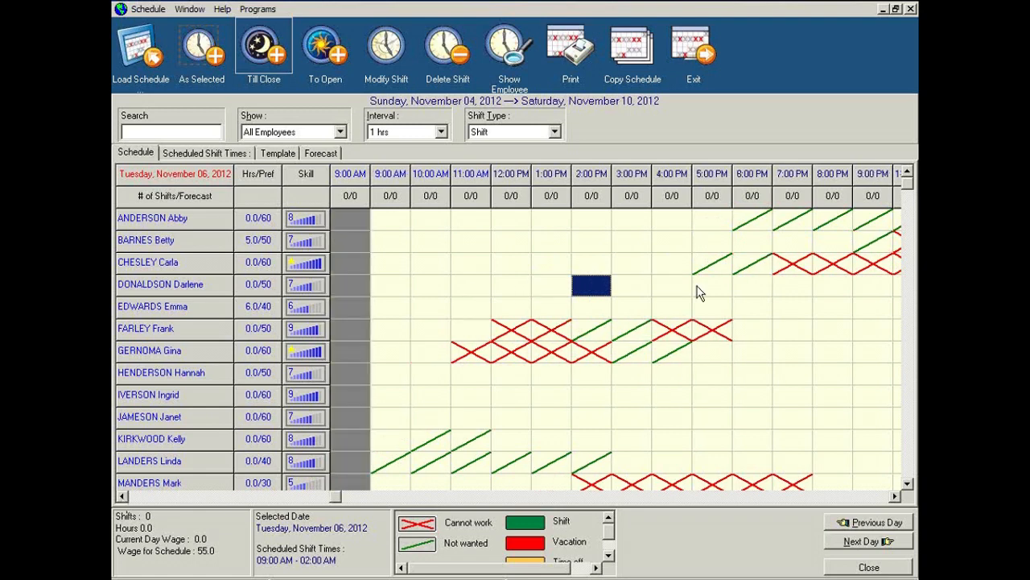
pyautogui.click(328, 54)
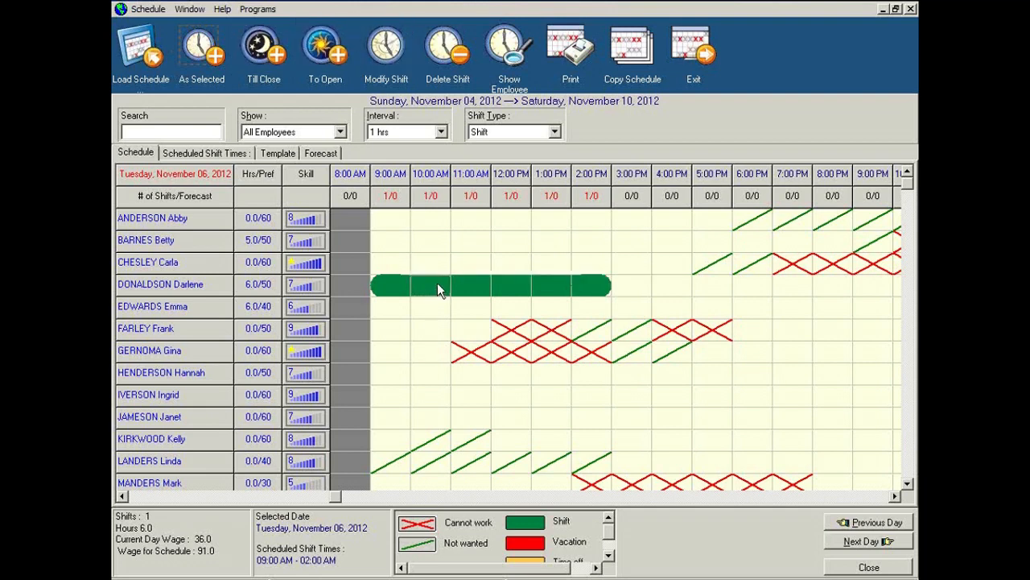
# Open the fourth listed employee's Tuesday shift for modification and set its start time to 8:45 AM
pyautogui.click(386, 50)
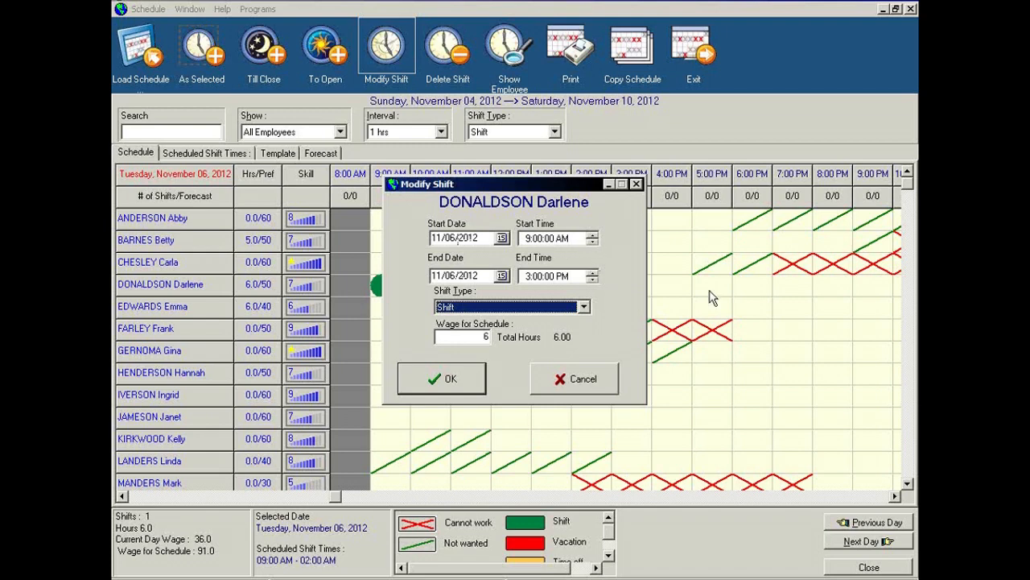
pyautogui.click(593, 243)
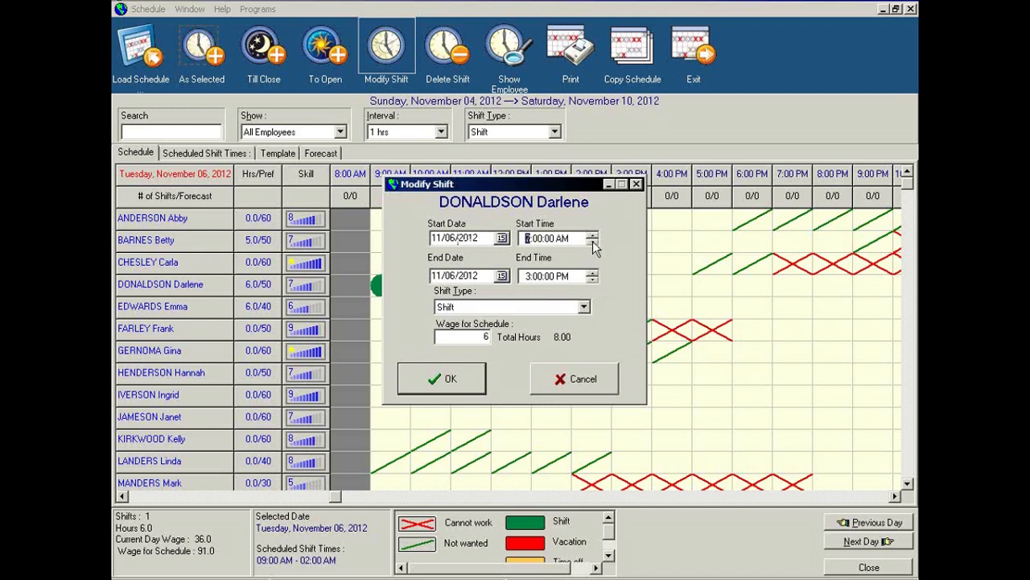
pyautogui.click(539, 241)
pyautogui.write('45')
# Try the Vacation and Time off types for the shift being modified, and set its type back to Shift
pyautogui.click(508, 308)
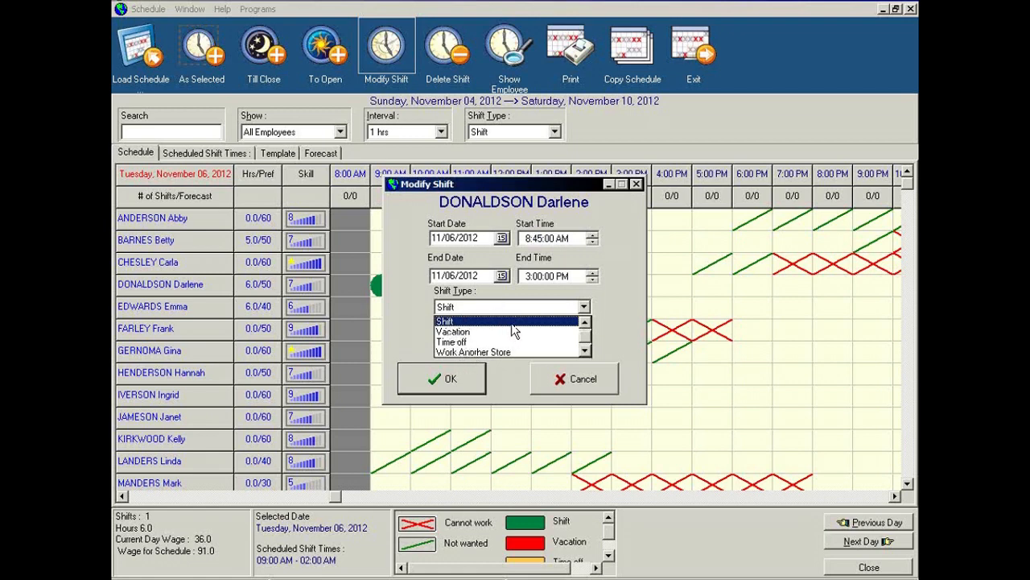
pyautogui.click(453, 331)
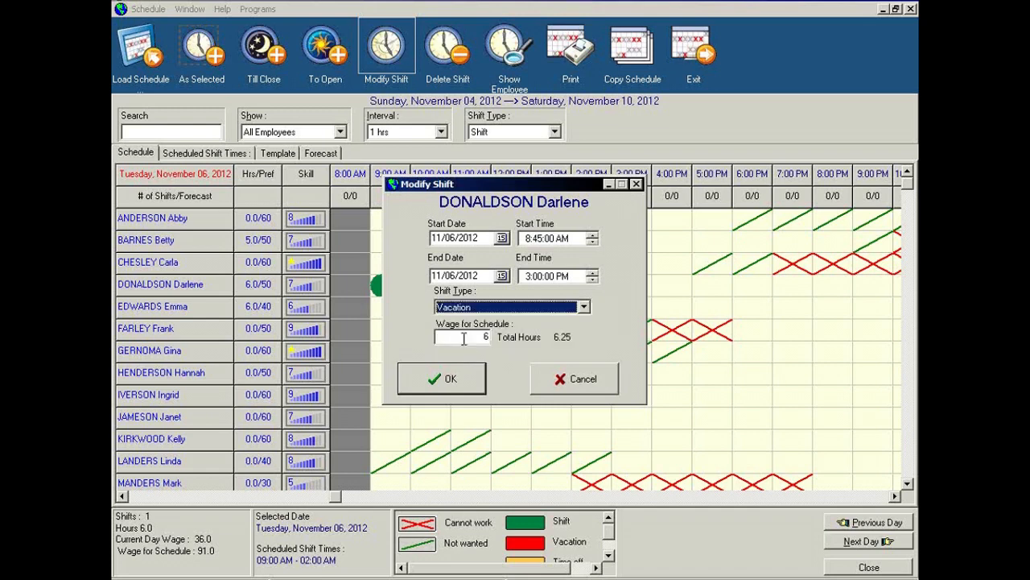
pyautogui.click(492, 310)
pyautogui.click(452, 342)
pyautogui.click(476, 315)
pyautogui.click(475, 345)
pyautogui.click(488, 314)
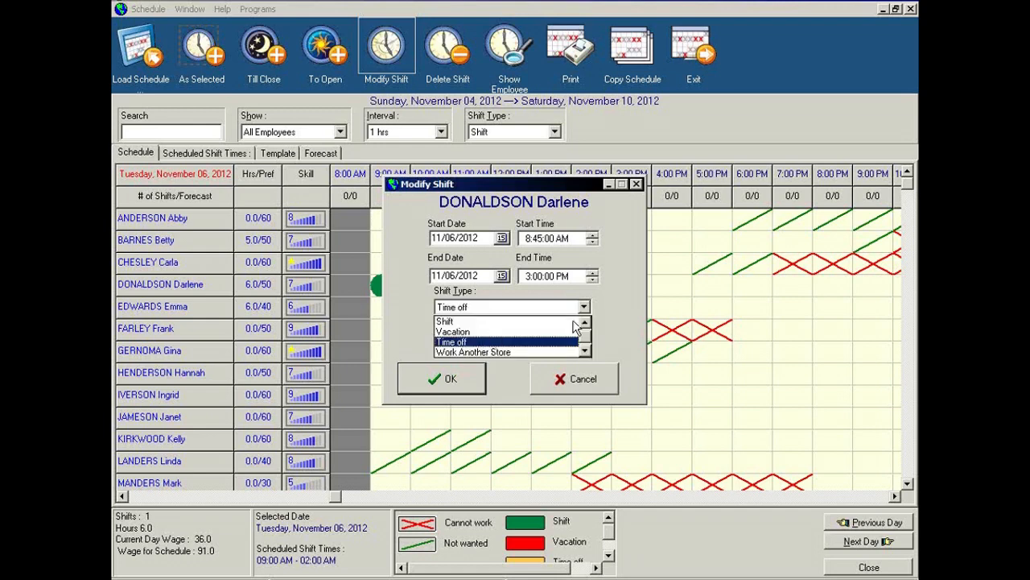
pyautogui.click(461, 321)
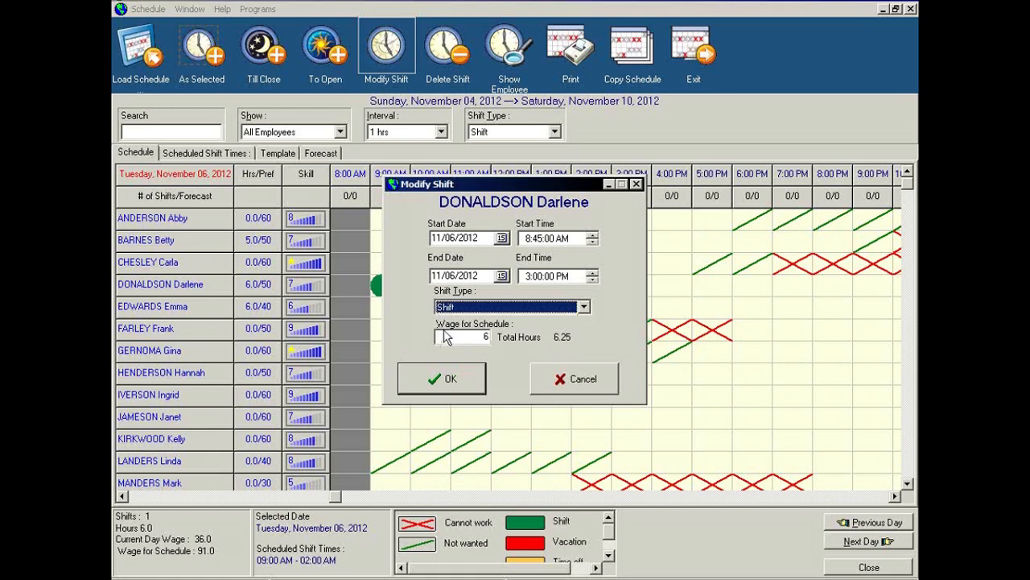
# Set the shift's wage for the schedule to 8, save the modified shift, and check its details on the Tuesday schedule
pyautogui.moveTo(444, 330); pyautogui.dragTo(483, 330)
pyautogui.press('BackSpace')
pyautogui.click(480, 337)
pyautogui.write('8')
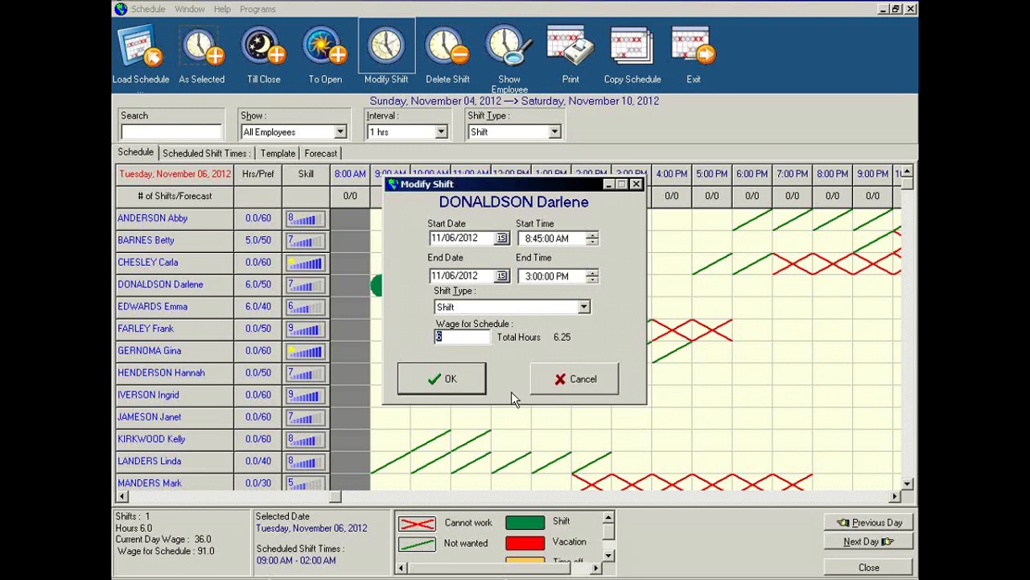
pyautogui.write('8')
pyautogui.click(467, 381)
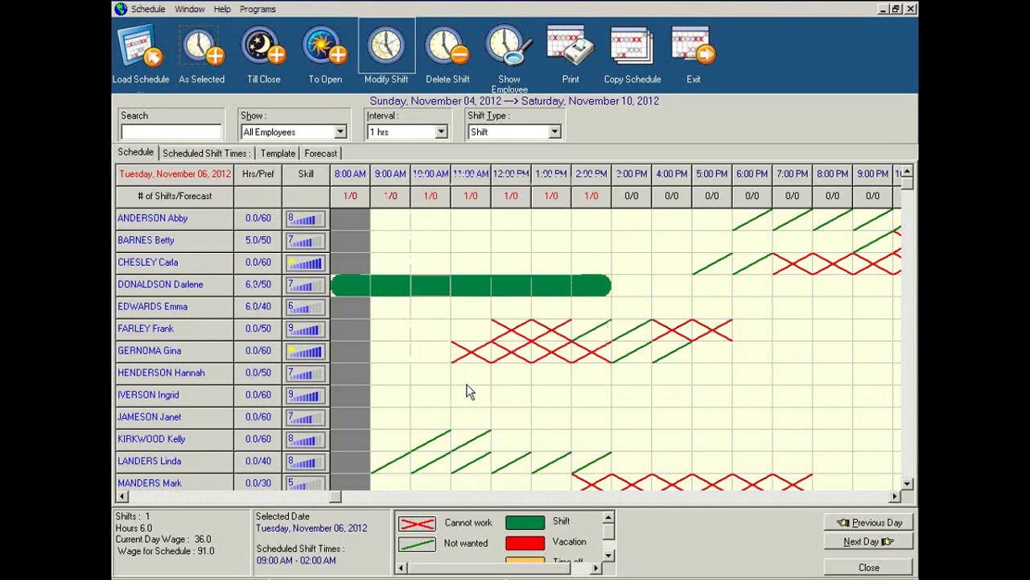
pyautogui.click(121, 497)
pyautogui.click(121, 497)
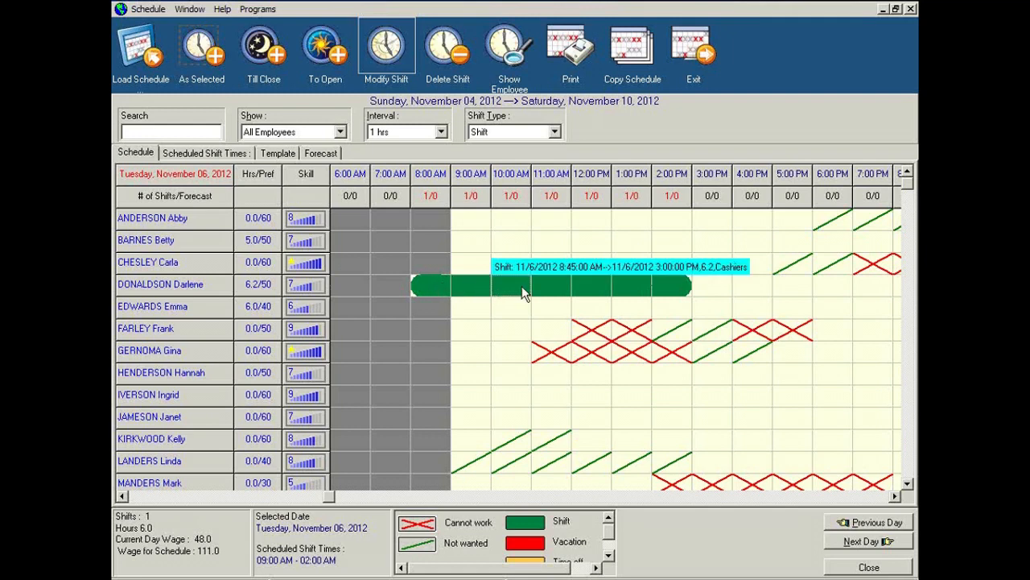
pyautogui.moveTo(521, 289)
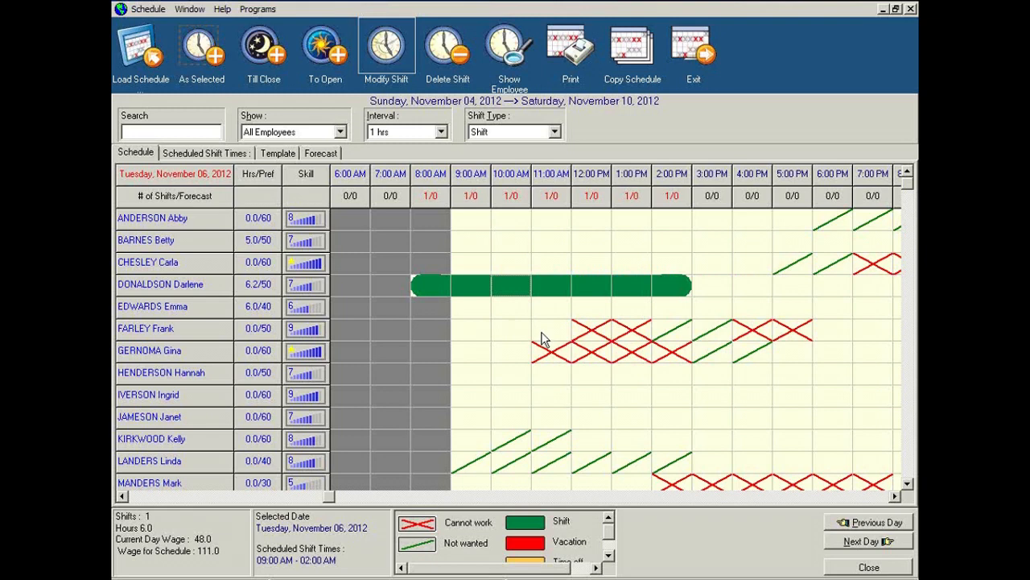
# Review the seventh listed employee's shifts and weekly preferences without saving, and compare the 11:00 AM and 3:00 PM availability slots on Tuesday
pyautogui.click(594, 355)
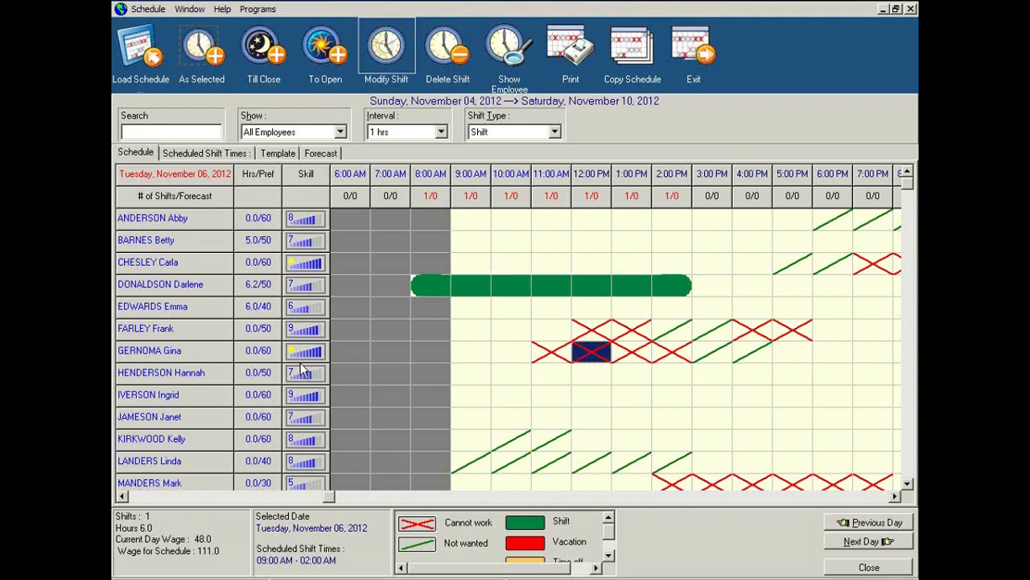
pyautogui.doubleClick(164, 352)
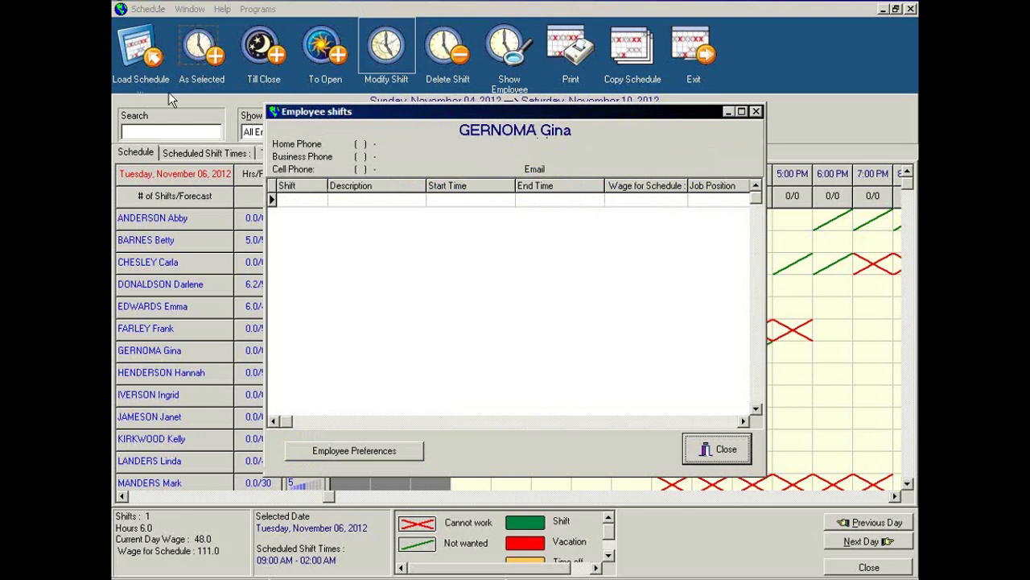
pyautogui.click(336, 452)
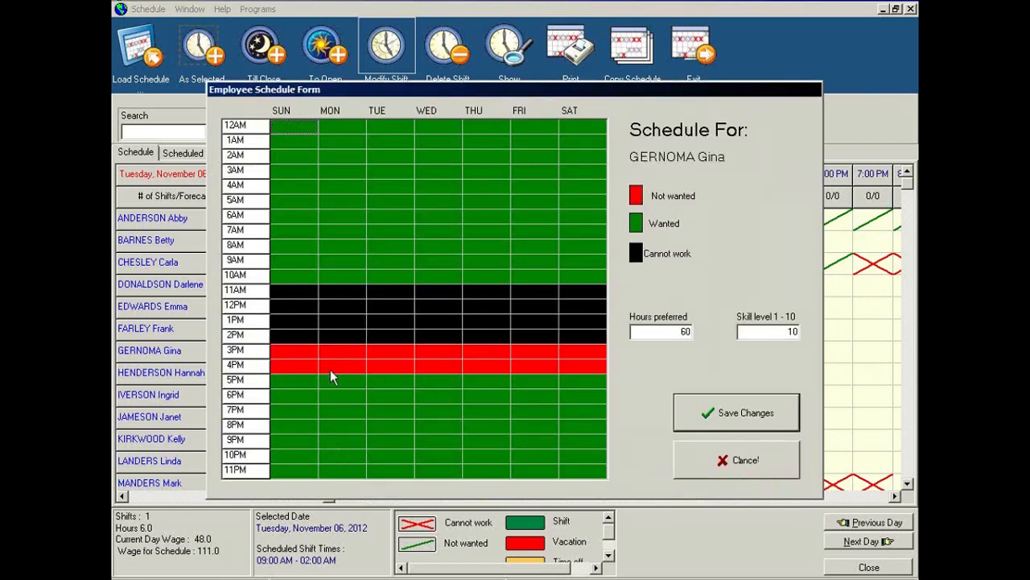
pyautogui.click(734, 459)
pyautogui.click(738, 452)
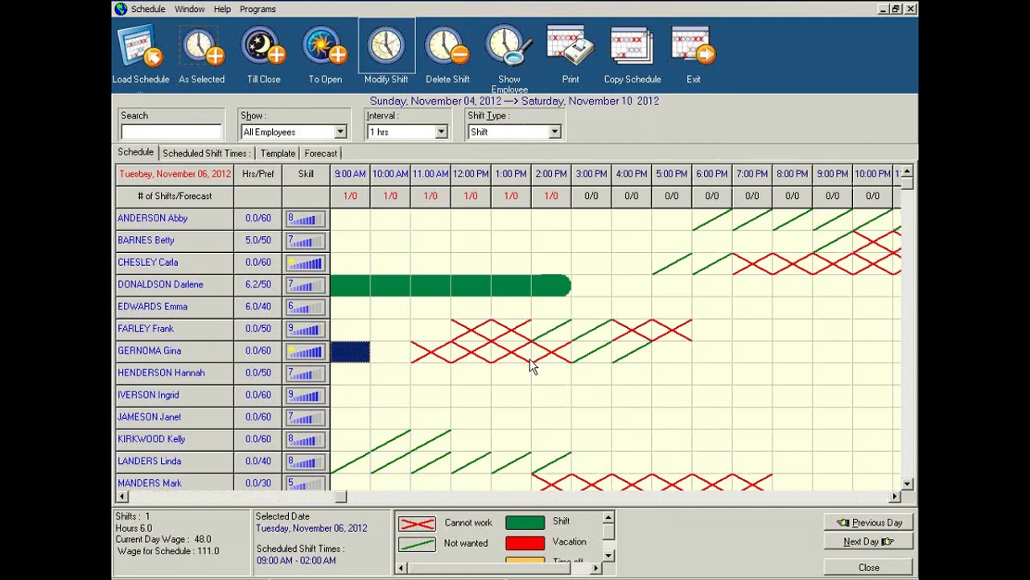
pyautogui.click(427, 359)
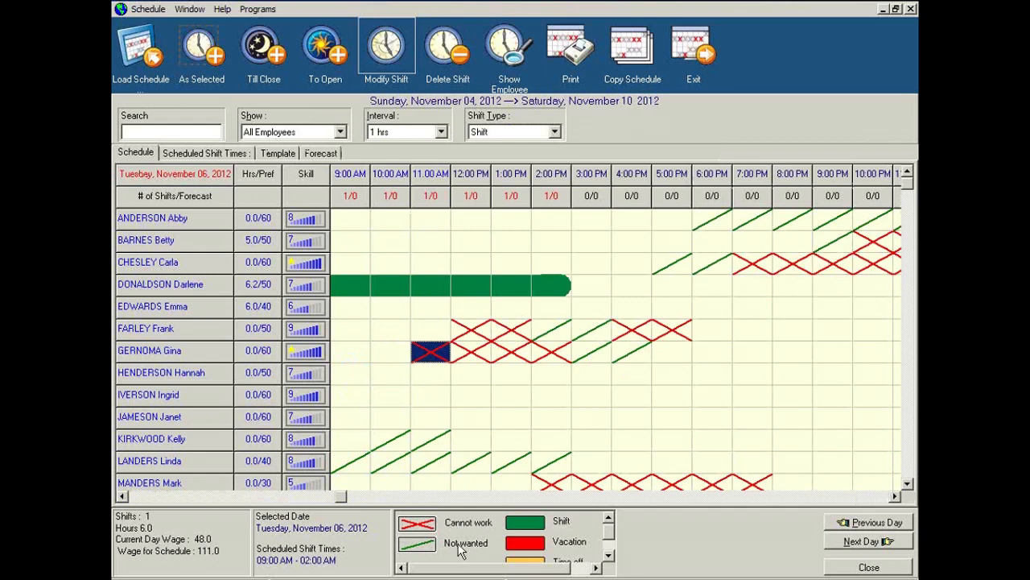
pyautogui.click(585, 362)
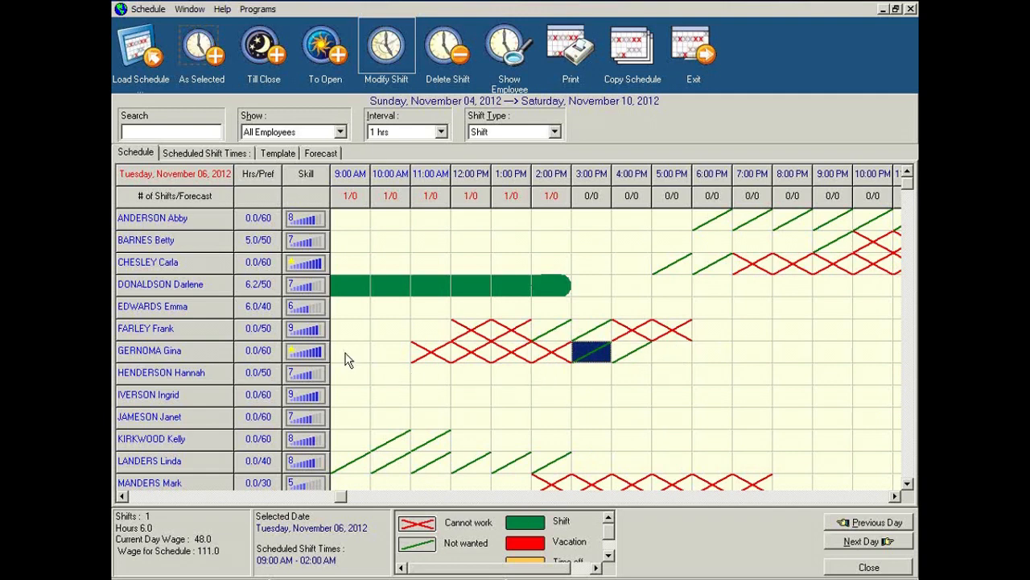
# Add an as-selected shift for the seventh listed employee covering Tuesday's 9:00 AM through 11:00 AM slots, accepting the hour the employee cannot work
pyautogui.moveTo(351, 360); pyautogui.dragTo(412, 359)
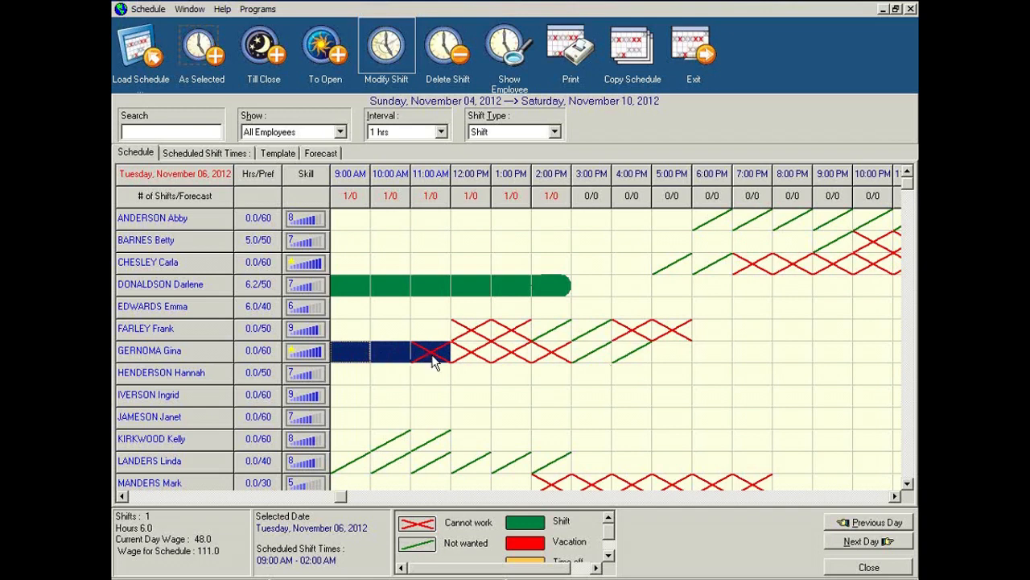
pyautogui.click(198, 62)
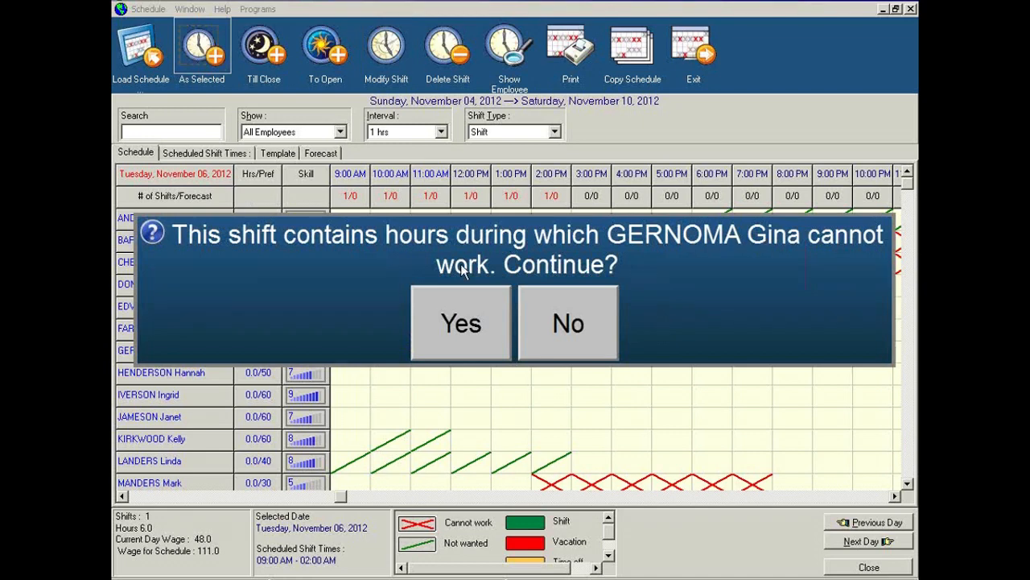
pyautogui.click(456, 321)
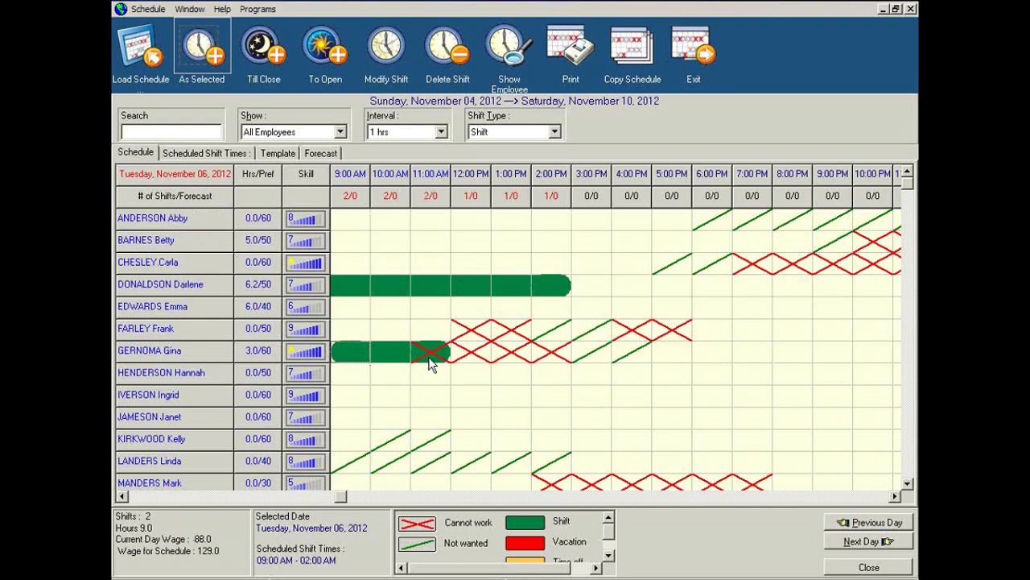
# Add a second as-selected shift for the seventh listed employee covering Tuesday's 4:00 PM through 8:00 PM slots
pyautogui.moveTo(639, 355); pyautogui.dragTo(791, 350)
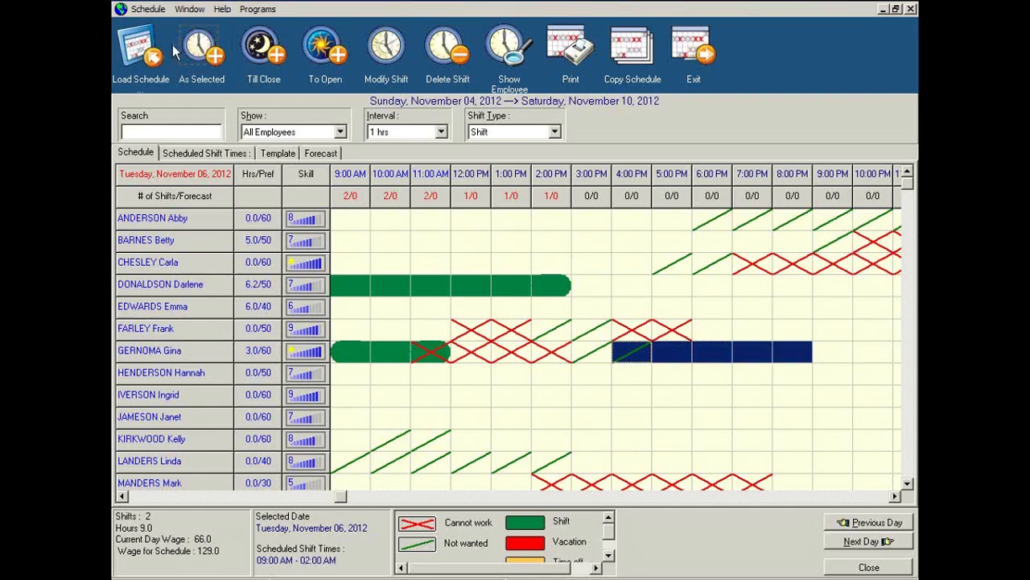
pyautogui.click(201, 50)
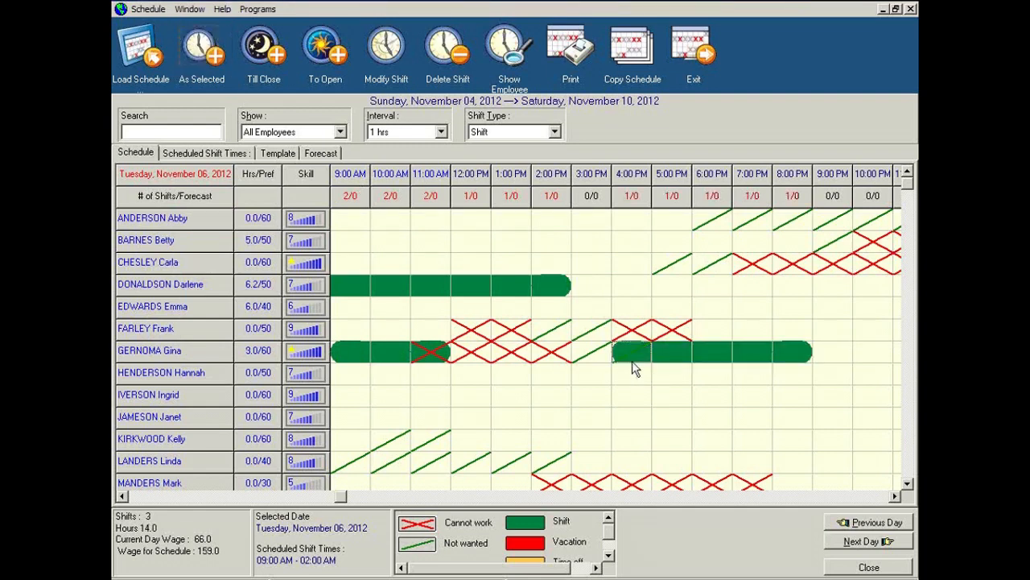
pyautogui.click(768, 380)
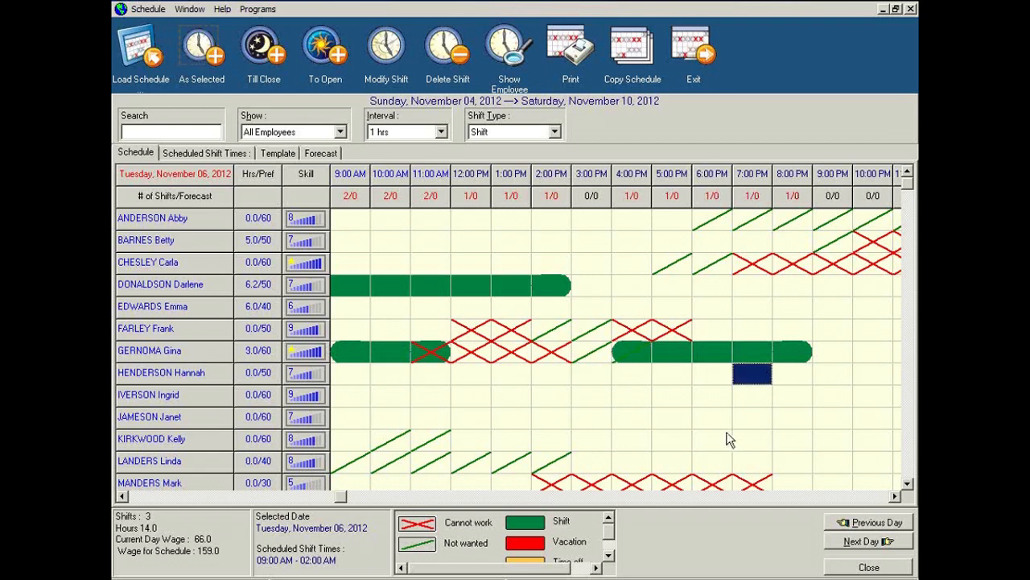
# Add a Vacation entry for the second listed employee covering Tuesday's 9:00 AM through 5:00 PM slots
pyautogui.click(609, 555)
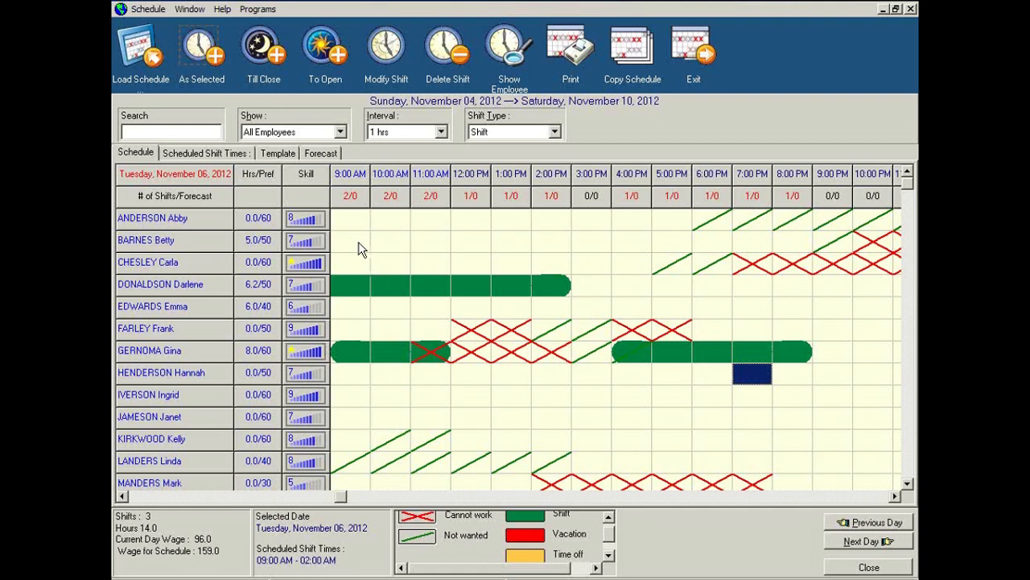
pyautogui.moveTo(348, 249); pyautogui.dragTo(668, 245)
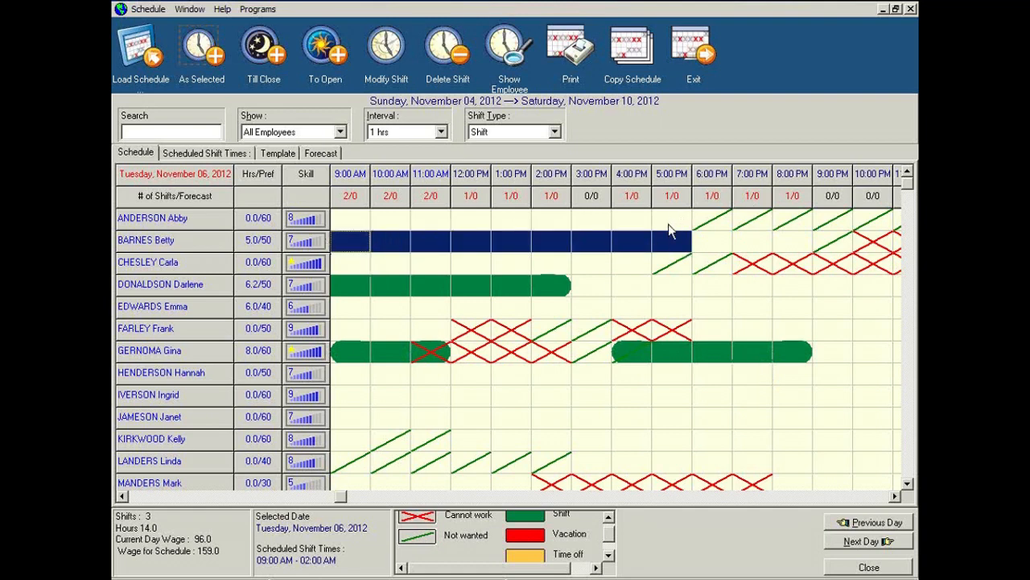
pyautogui.click(555, 132)
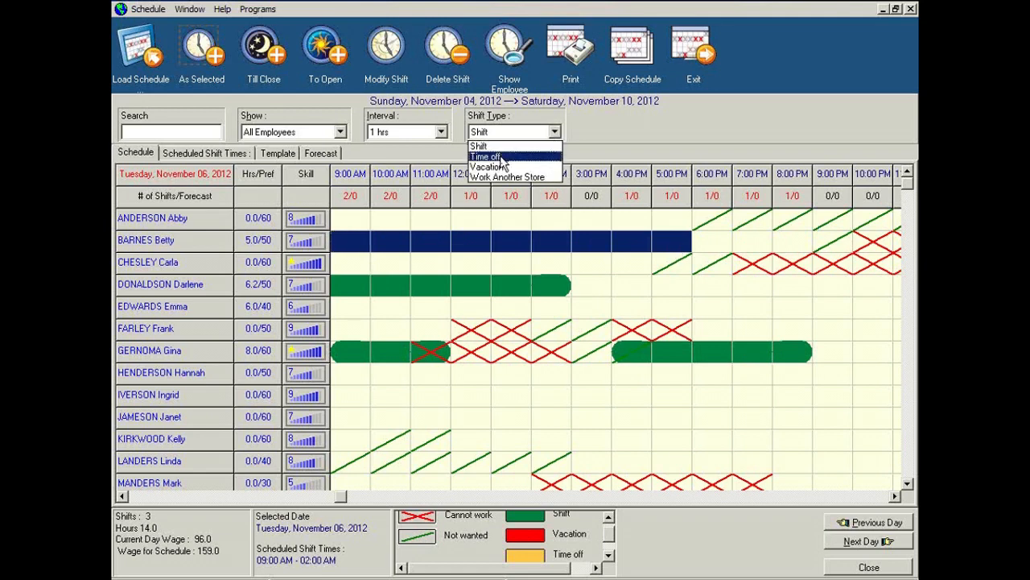
pyautogui.click(503, 167)
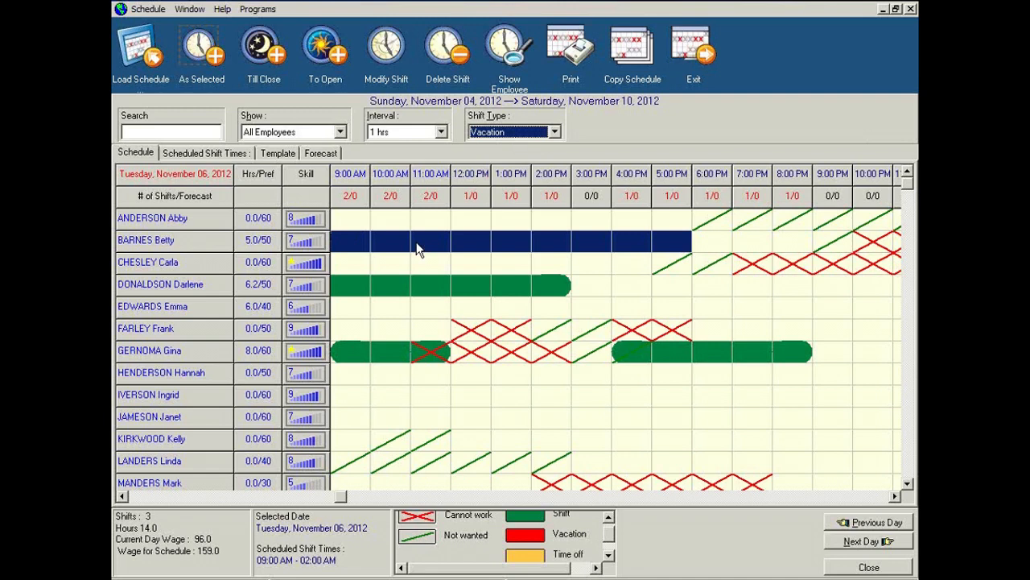
pyautogui.click(197, 53)
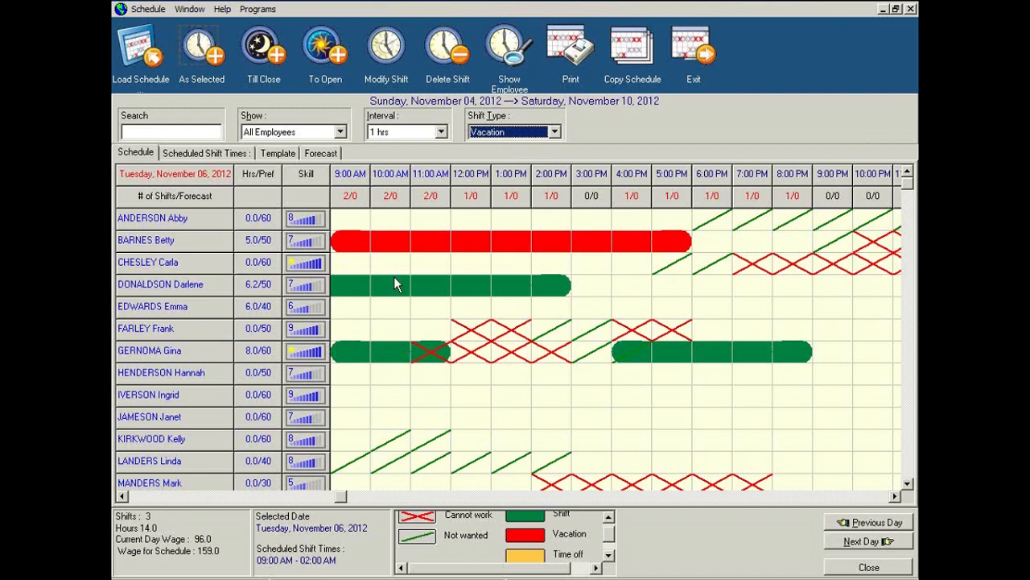
# Add a Time off entry for the third listed employee covering Tuesday's 9:00 AM through 1:00 PM slots
pyautogui.moveTo(346, 266); pyautogui.dragTo(503, 261)
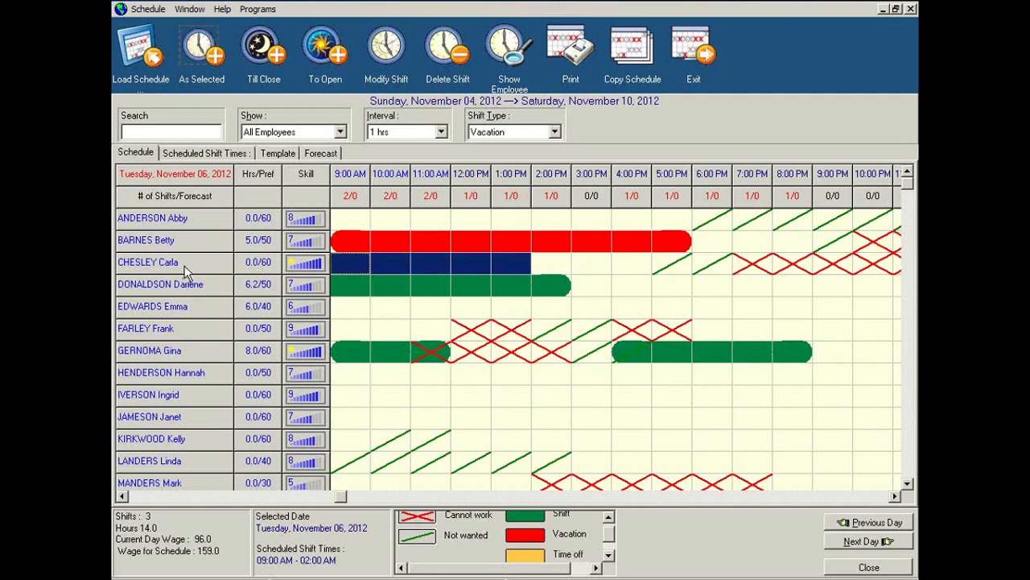
pyautogui.click(556, 132)
pyautogui.click(512, 160)
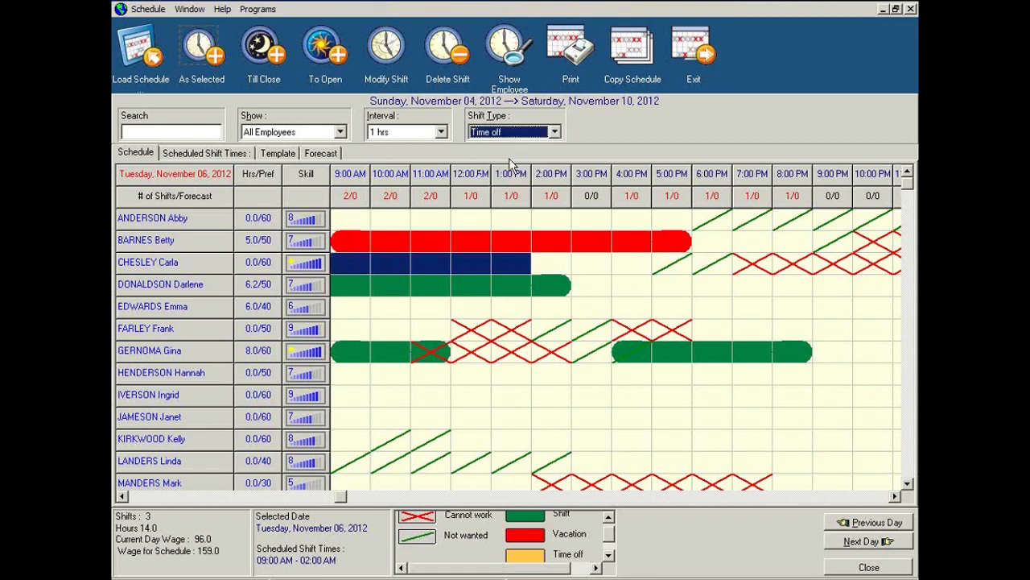
pyautogui.click(199, 59)
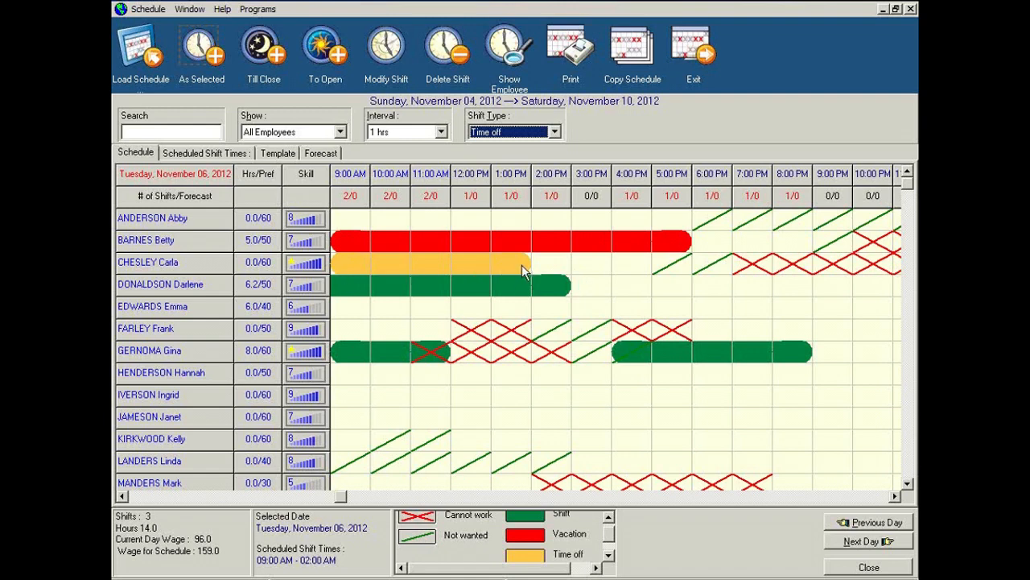
# Add a Work Another Store entry for the ninth listed employee covering Tuesday's 9:00 AM through 8:00 PM slots
pyautogui.click(609, 554)
pyautogui.click(611, 556)
pyautogui.click(610, 556)
pyautogui.click(610, 556)
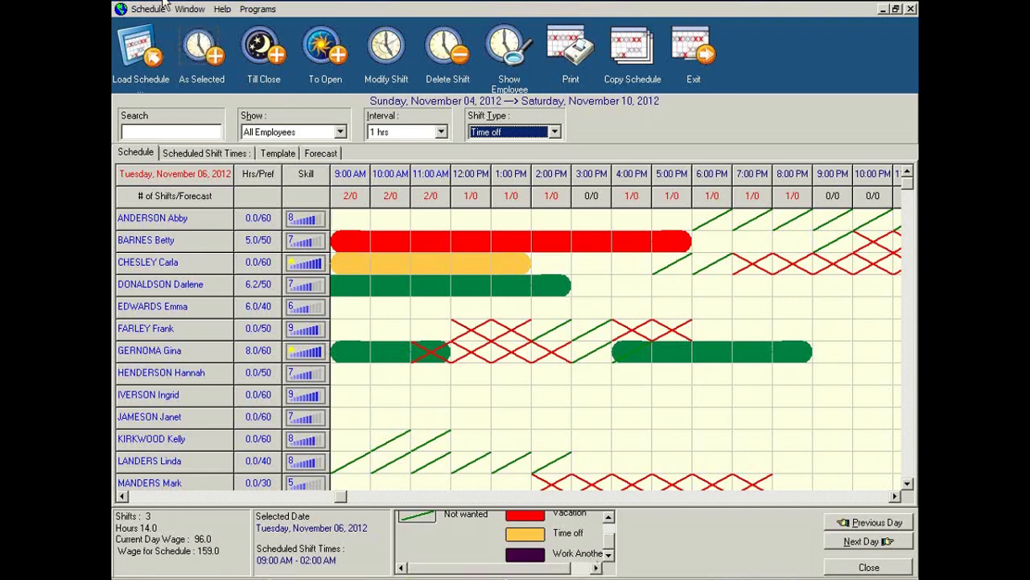
pyautogui.click(554, 135)
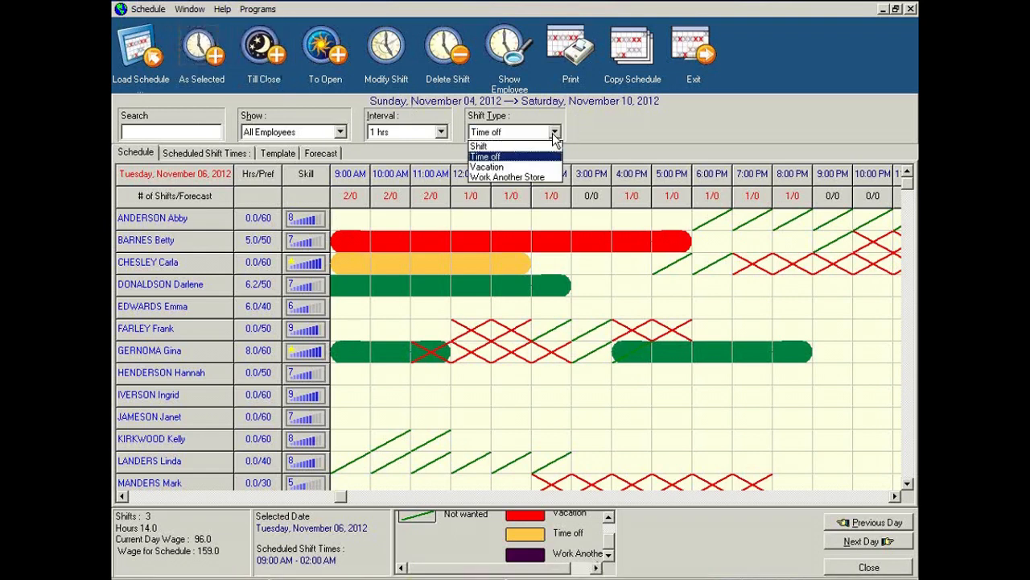
pyautogui.click(529, 178)
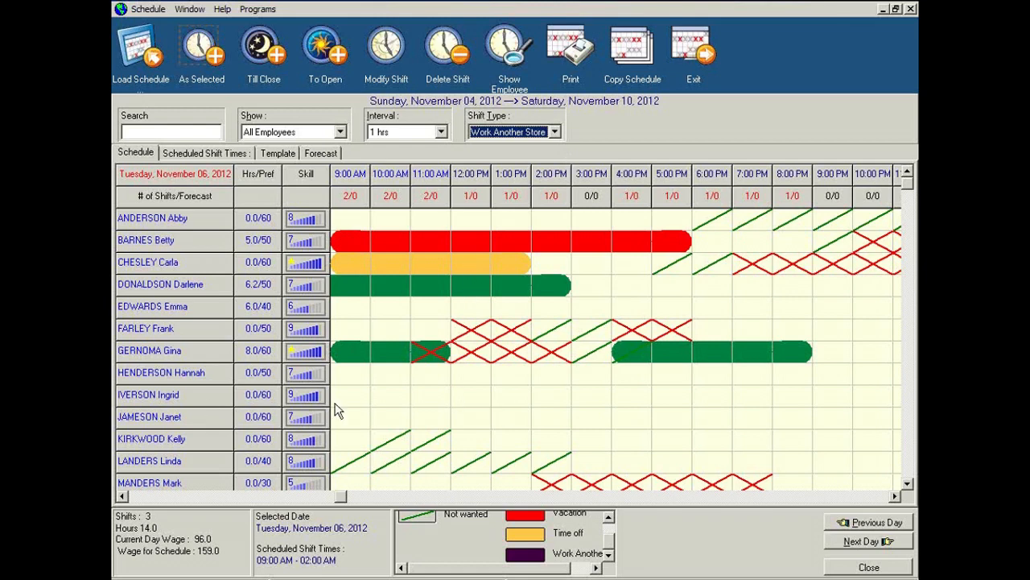
pyautogui.moveTo(351, 399); pyautogui.dragTo(783, 397)
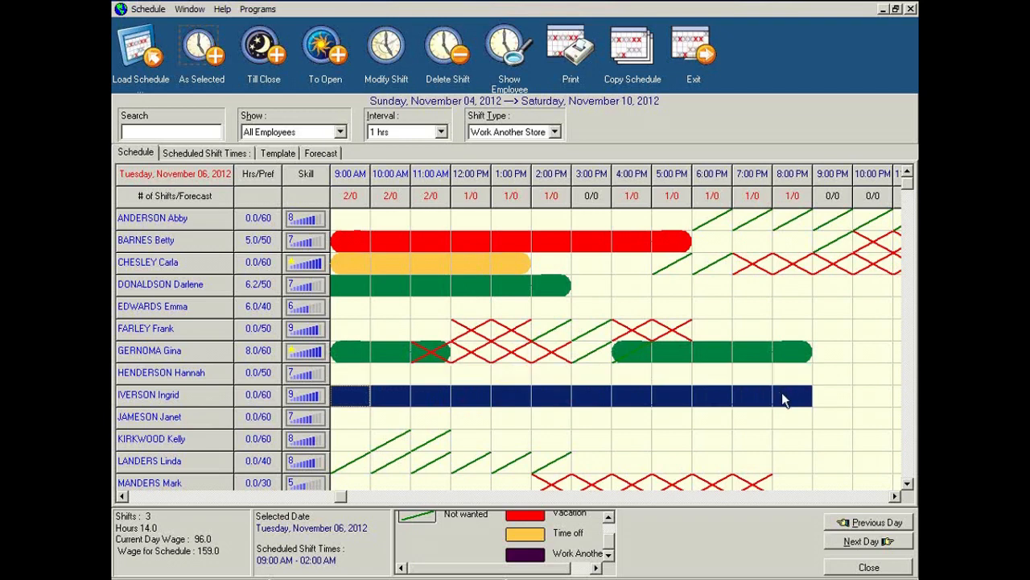
pyautogui.click(201, 48)
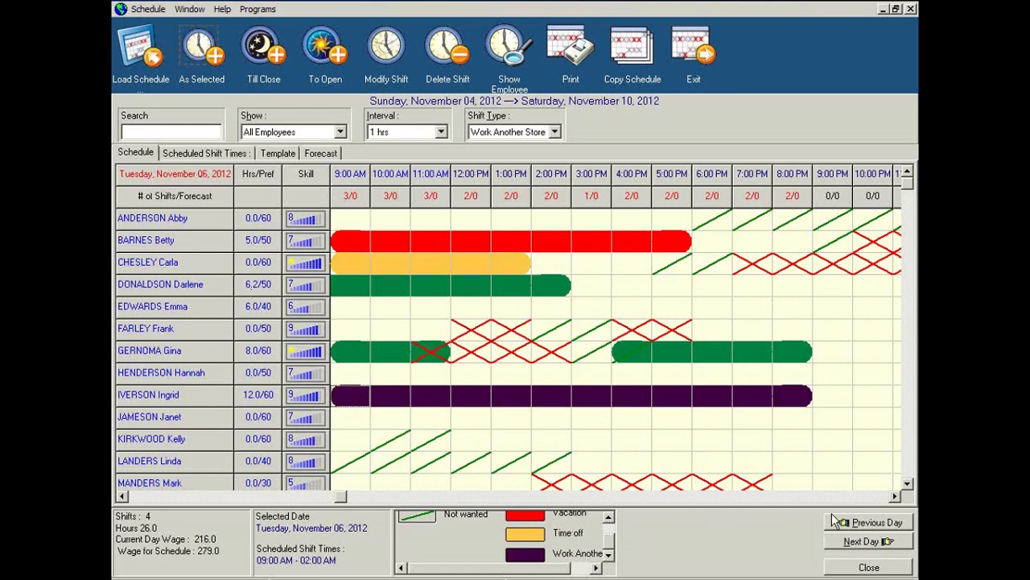
# Browse the daily schedules forward to Friday, November 09, and back to Sunday, November 04
pyautogui.click(868, 545)
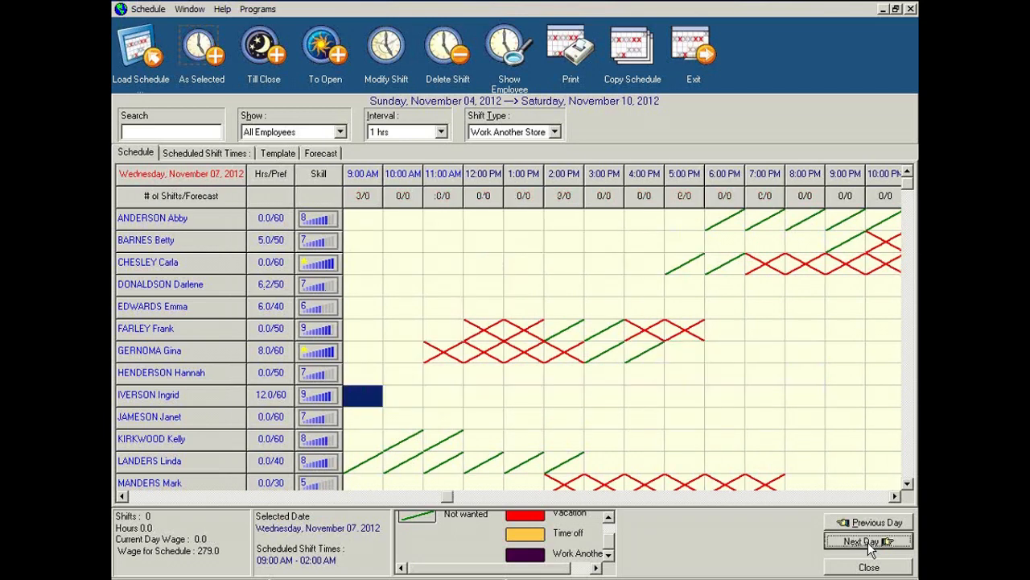
pyautogui.click(868, 543)
pyautogui.click(869, 543)
pyautogui.click(865, 524)
pyautogui.click(866, 524)
pyautogui.click(866, 524)
pyautogui.click(866, 524)
pyautogui.click(864, 522)
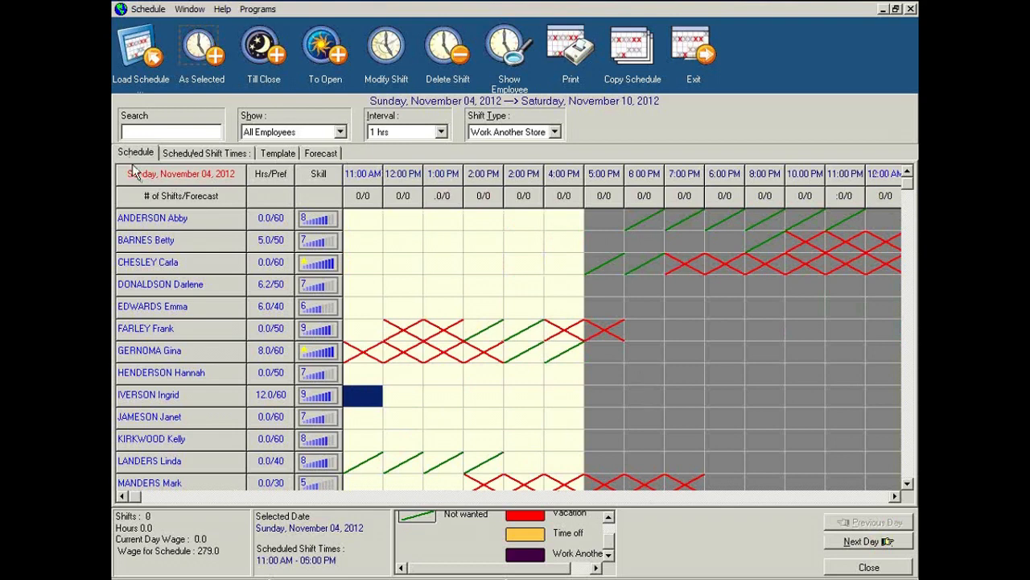
# Browse each day's schedule through Saturday, November 10, and return to Tuesday, November 06
pyautogui.click(855, 544)
pyautogui.click(855, 543)
pyautogui.click(855, 544)
pyautogui.click(855, 543)
pyautogui.click(855, 543)
pyautogui.click(855, 543)
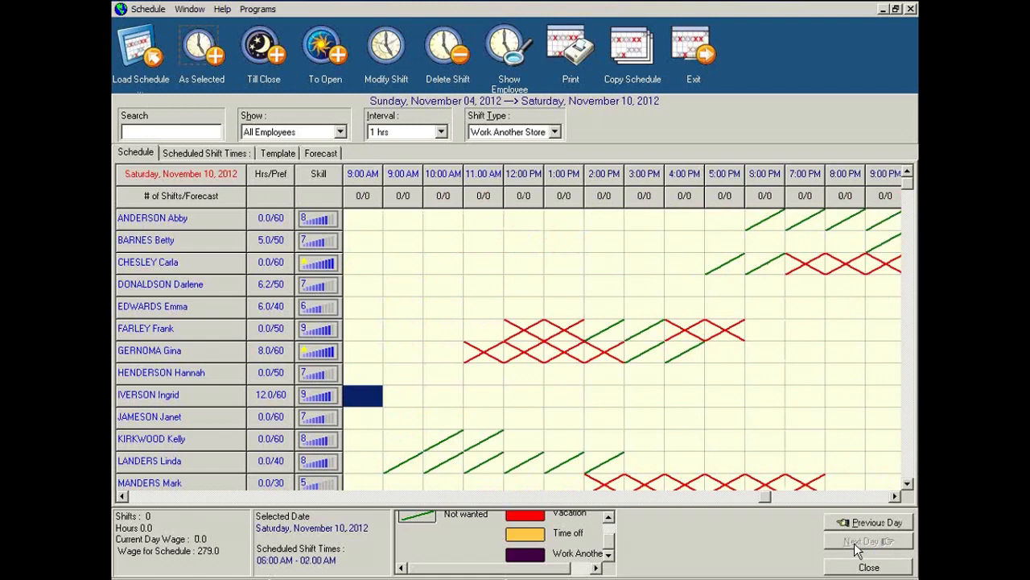
pyautogui.click(857, 522)
pyautogui.click(858, 523)
pyautogui.click(857, 522)
pyautogui.click(858, 523)
pyautogui.click(857, 523)
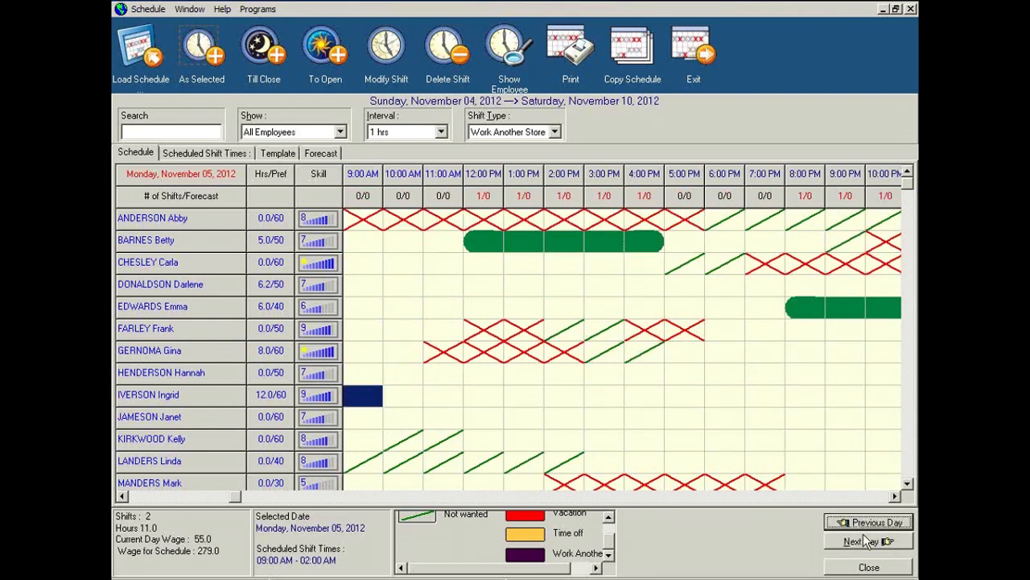
pyautogui.click(860, 541)
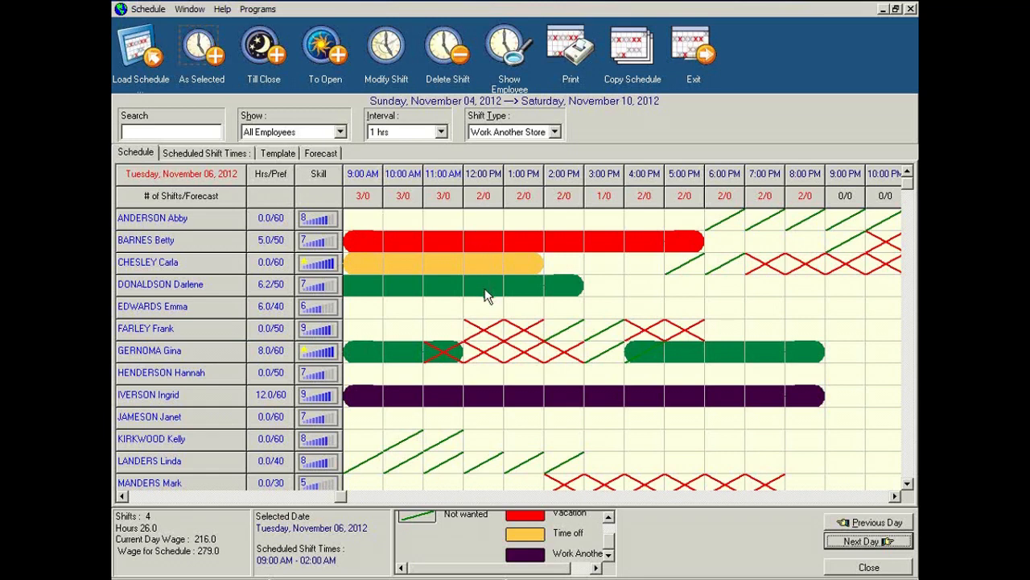
# View the total wage per hour in Tuesday's summary row and switch back to the number of shifts versus forecast
pyautogui.click(487, 403)
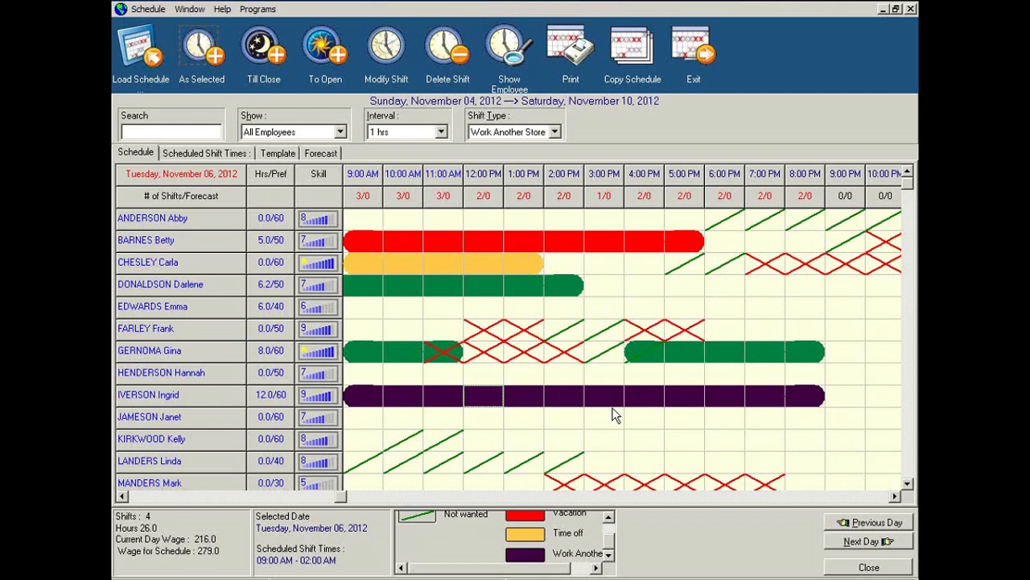
pyautogui.click(183, 198)
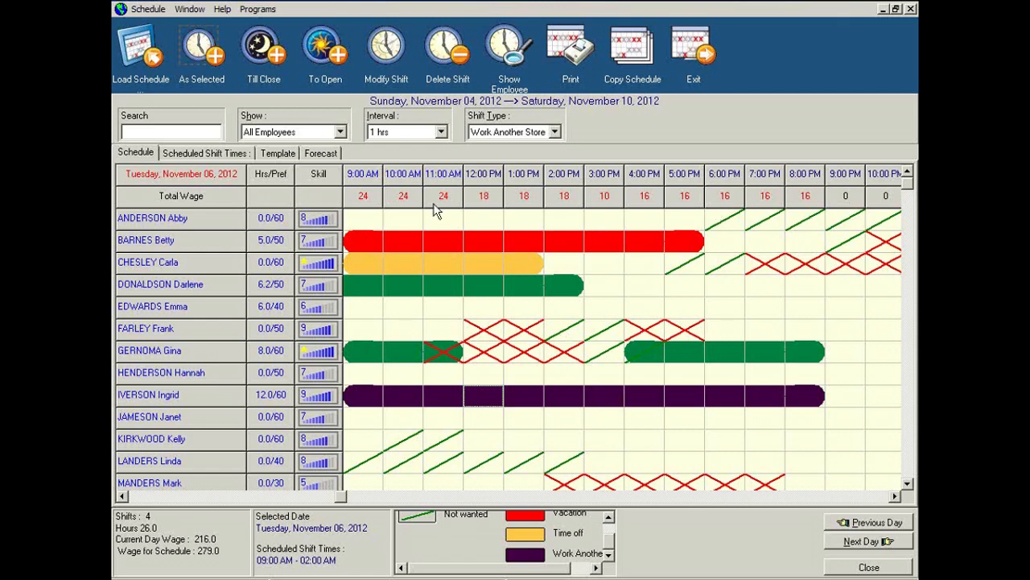
pyautogui.click(172, 199)
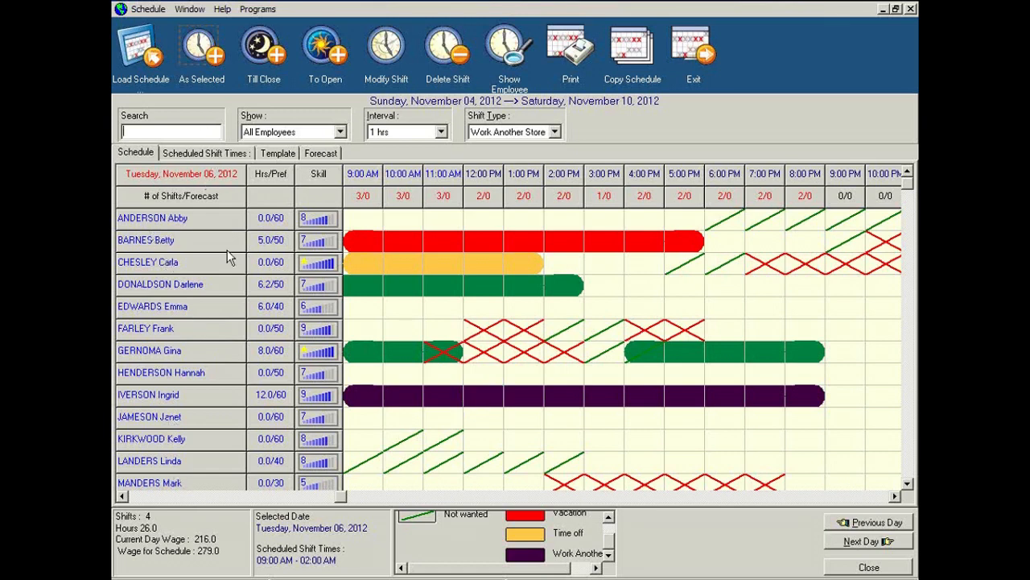
# Filter the schedule to show only employees in the Cashiers group
pyautogui.click(339, 132)
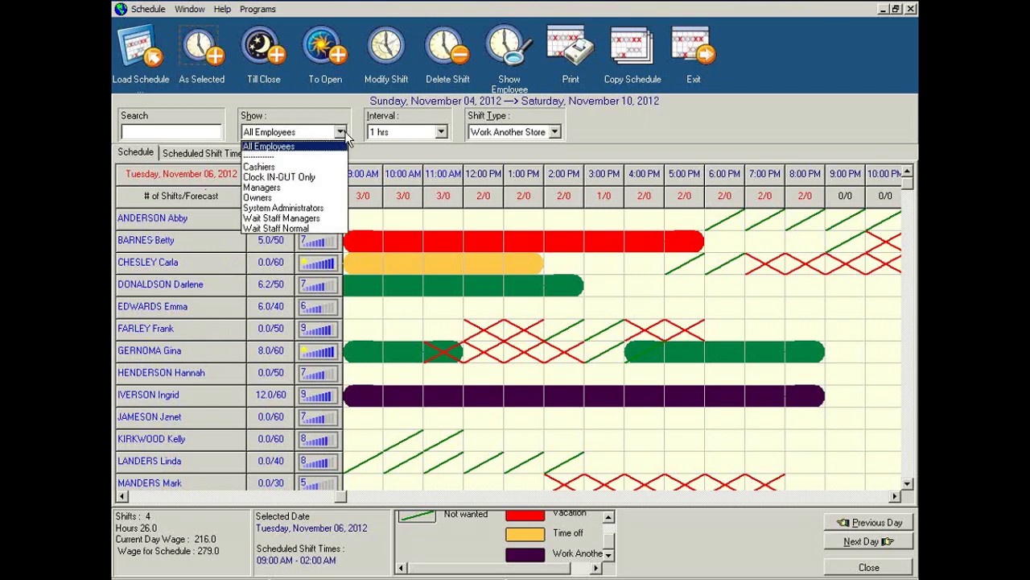
pyautogui.click(265, 167)
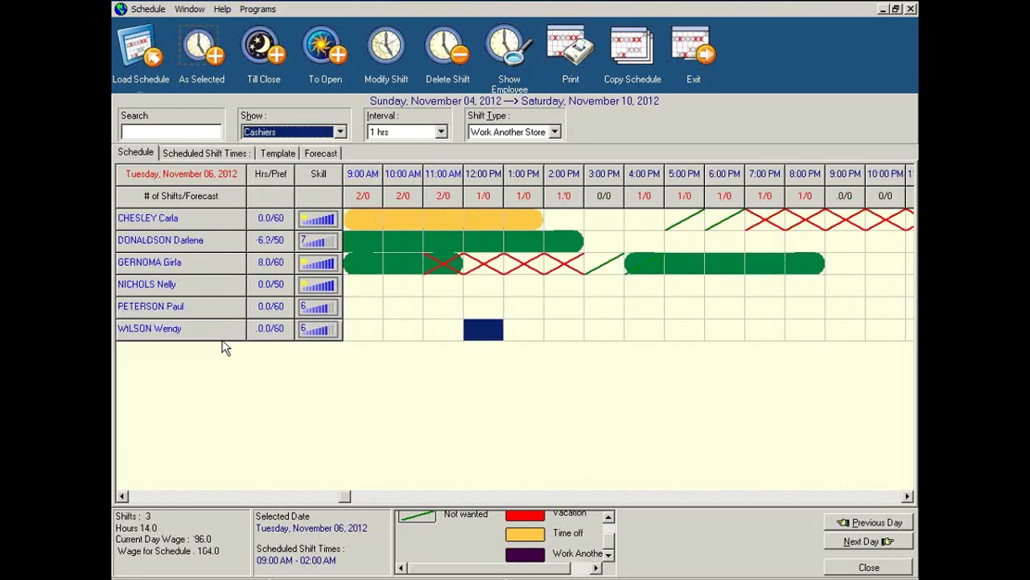
# Preview the schedule grid at 30 min, 15 min and 4 hrs intervals, and restore the 1 hrs interval
pyautogui.click(441, 132)
pyautogui.click(411, 157)
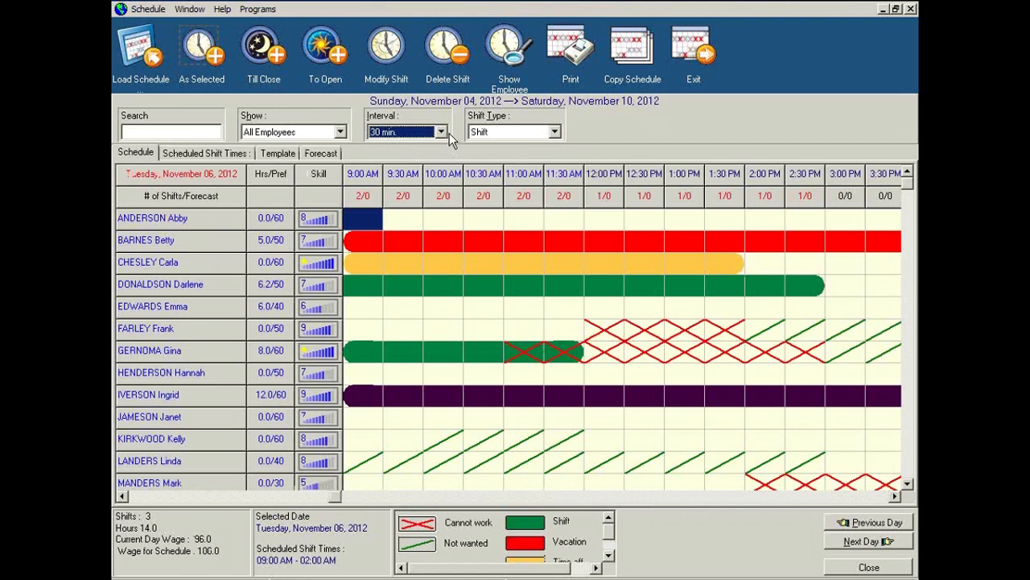
pyautogui.click(441, 132)
pyautogui.click(414, 153)
pyautogui.click(441, 132)
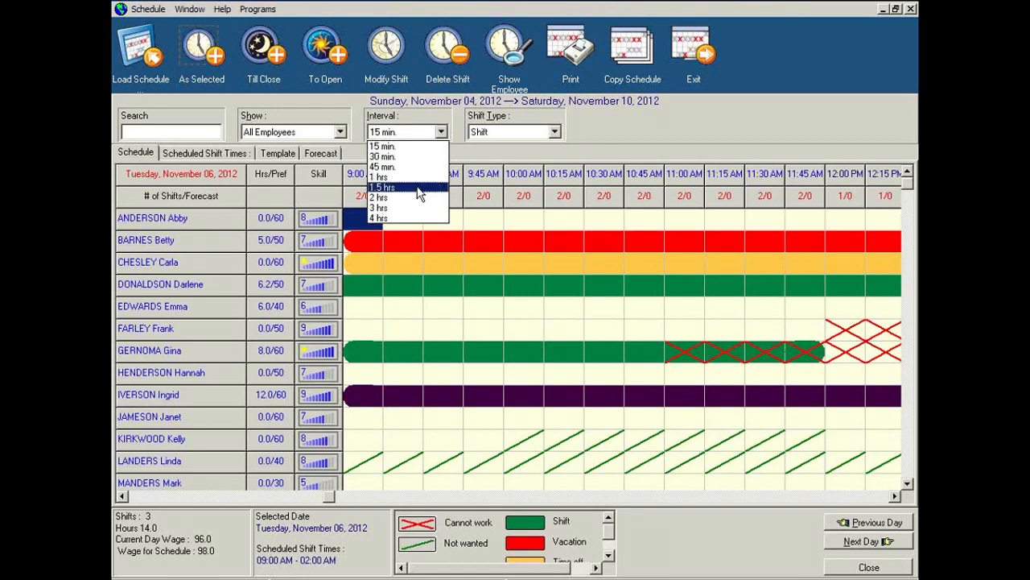
pyautogui.click(409, 211)
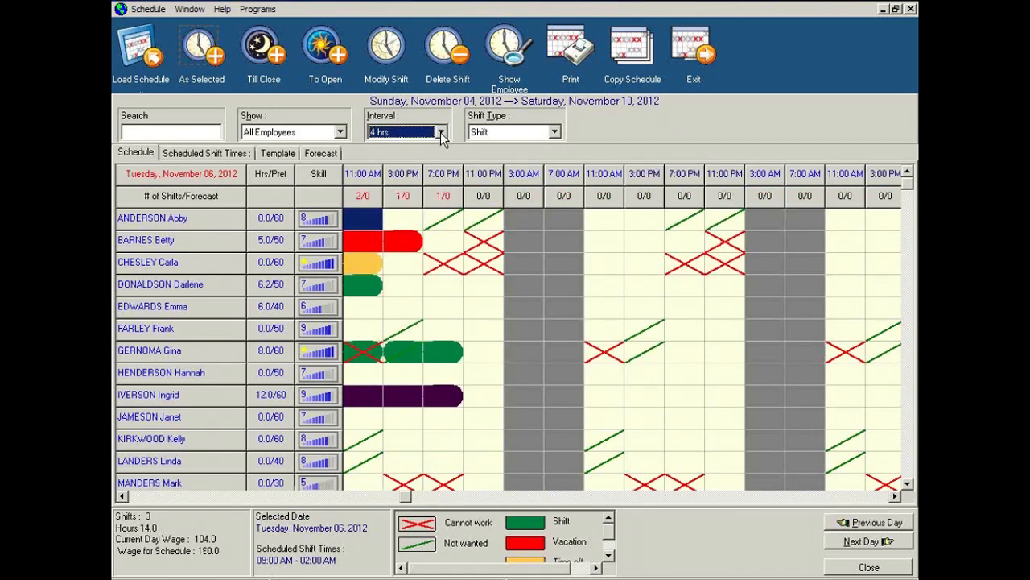
pyautogui.click(441, 132)
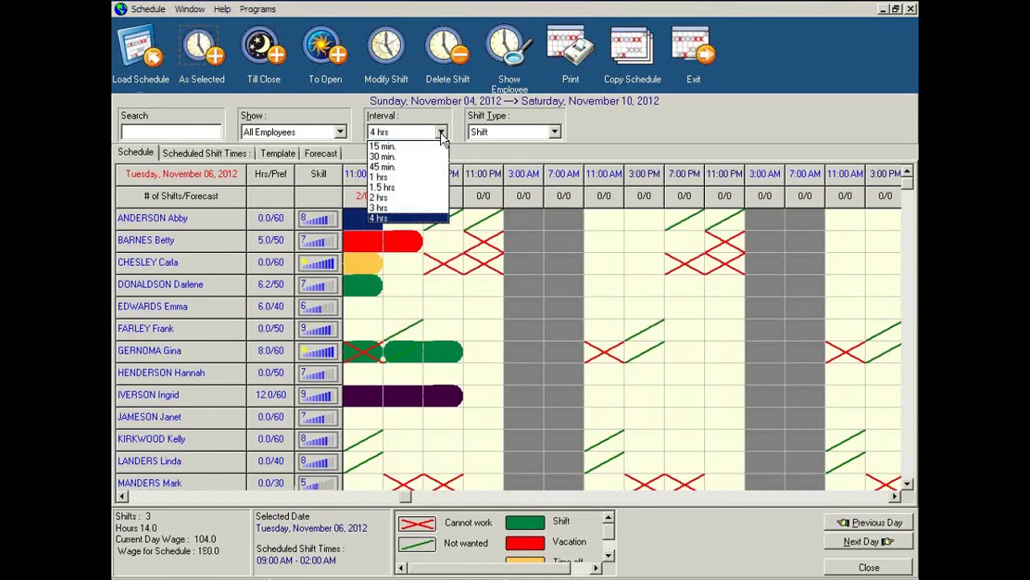
pyautogui.click(422, 179)
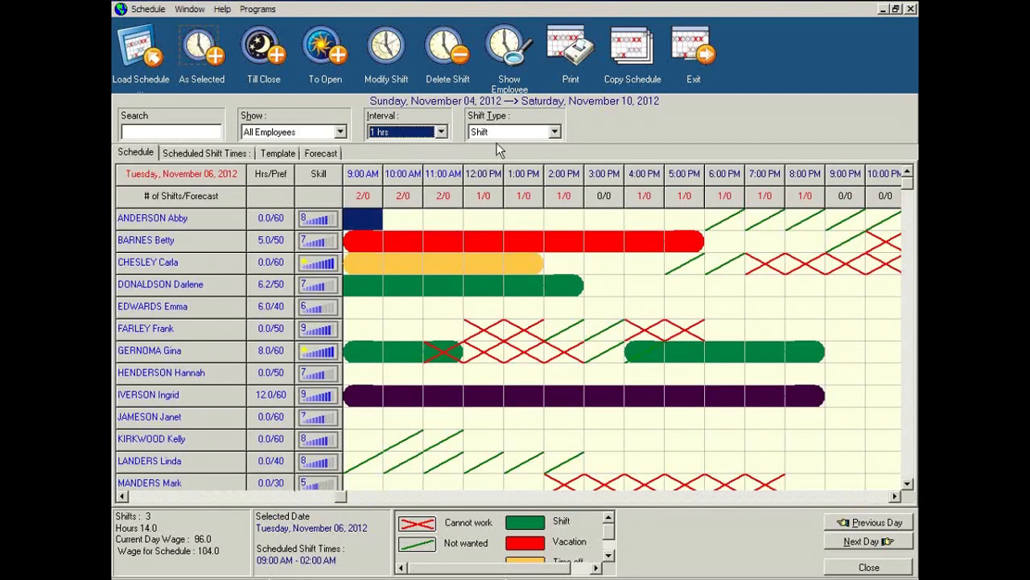
# Add an as-selected shift for the first listed employee covering Tuesday's 9:00 AM through 5:00 PM slots
pyautogui.click(555, 132)
pyautogui.click(555, 133)
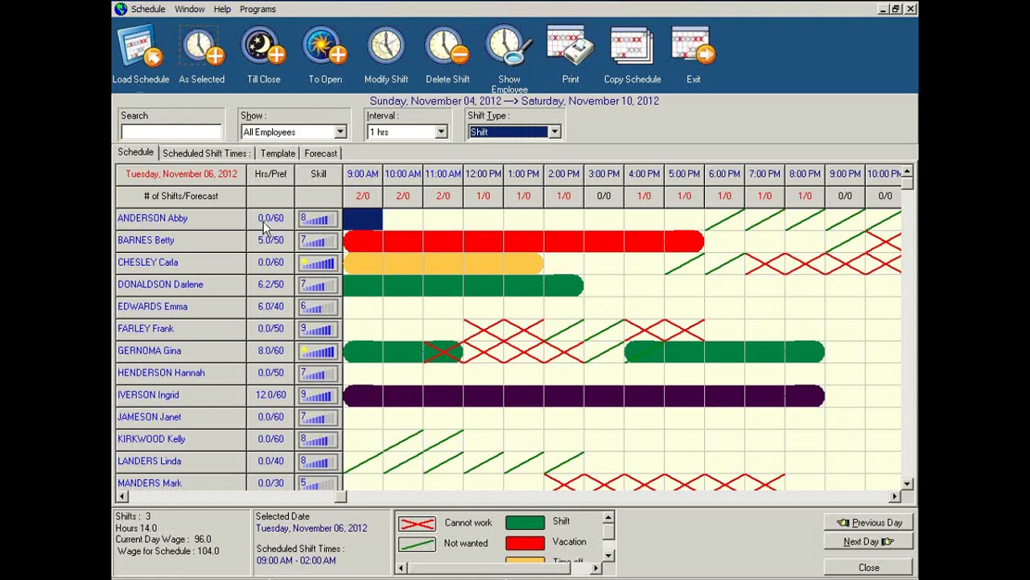
pyautogui.moveTo(355, 218); pyautogui.dragTo(587, 218)
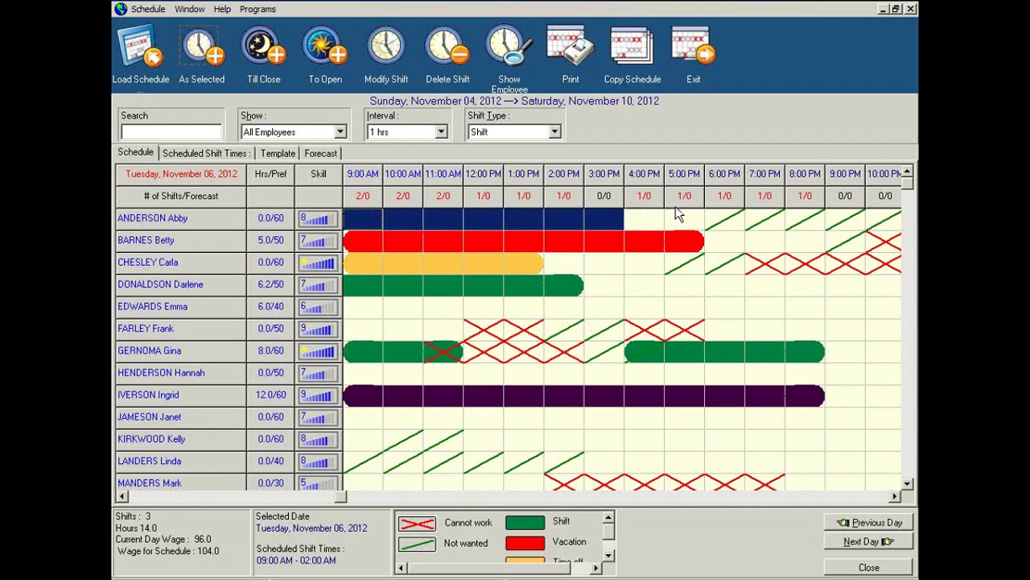
pyautogui.moveTo(675, 206); pyautogui.dragTo(680, 213)
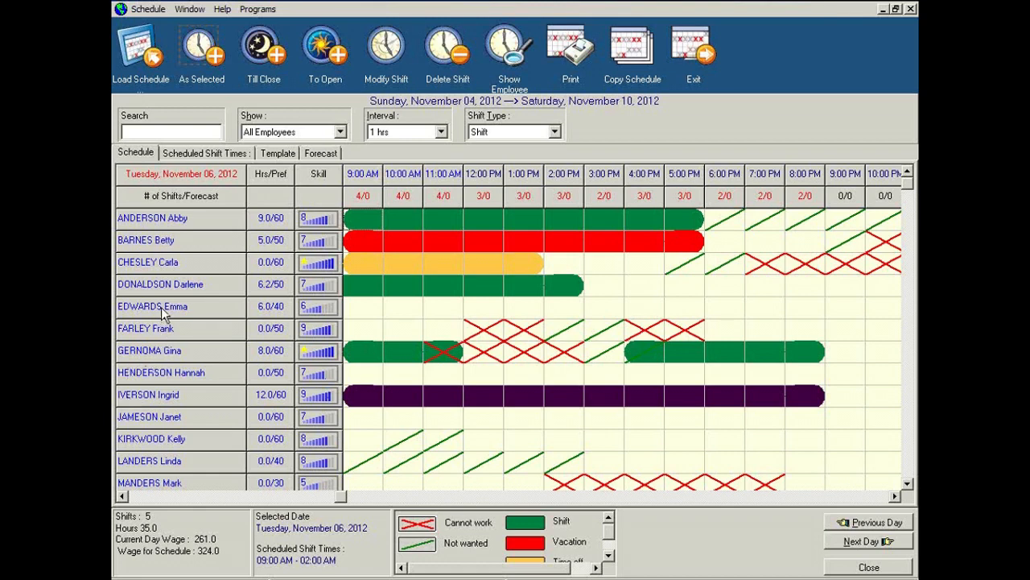
# Review the third listed employee's shift list, and check the shift type colors in the legend
pyautogui.doubleClick(153, 266)
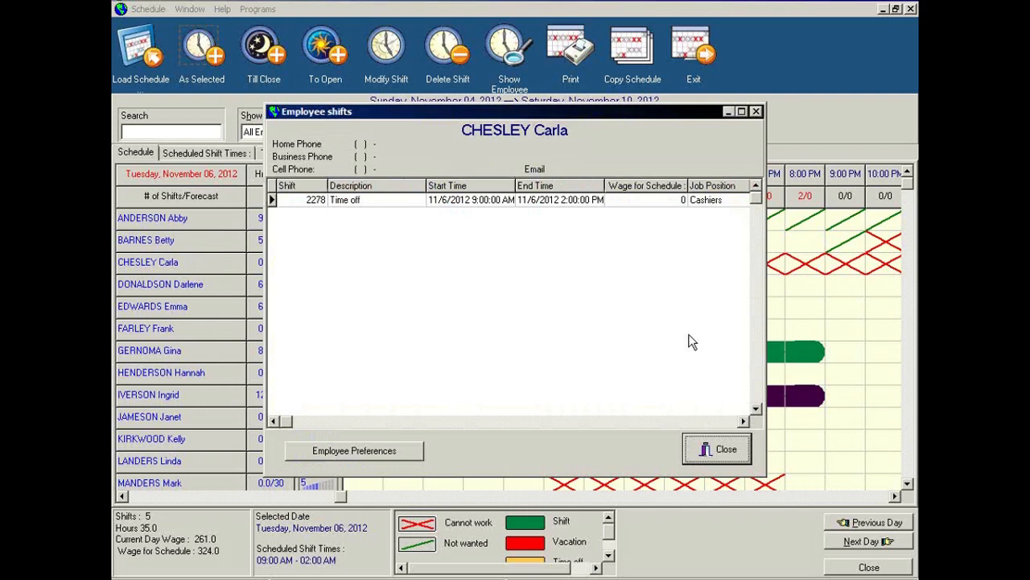
pyautogui.click(717, 457)
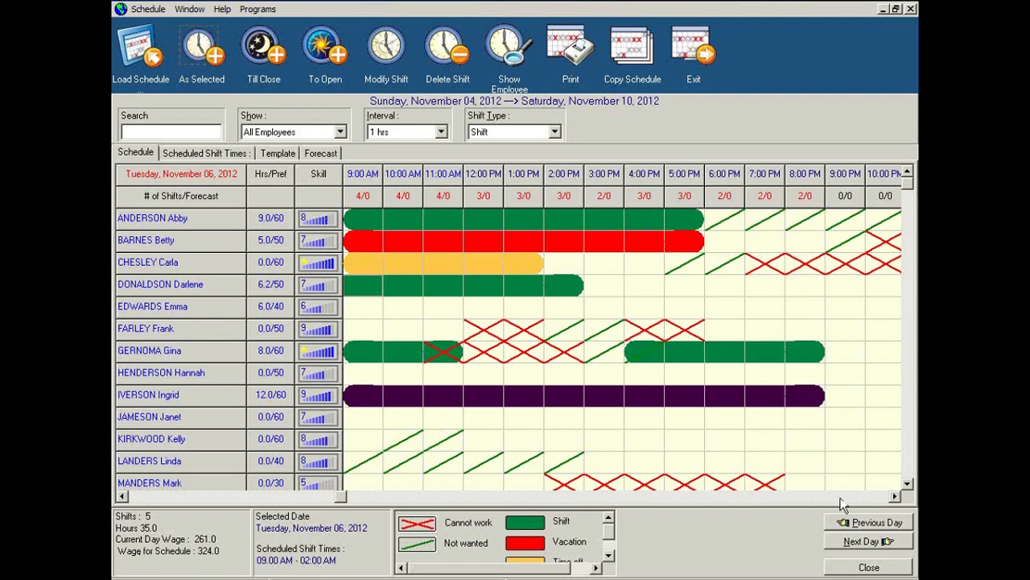
pyautogui.click(574, 568)
pyautogui.moveTo(560, 570); pyautogui.dragTo(529, 568)
pyautogui.click(609, 556)
pyautogui.click(610, 556)
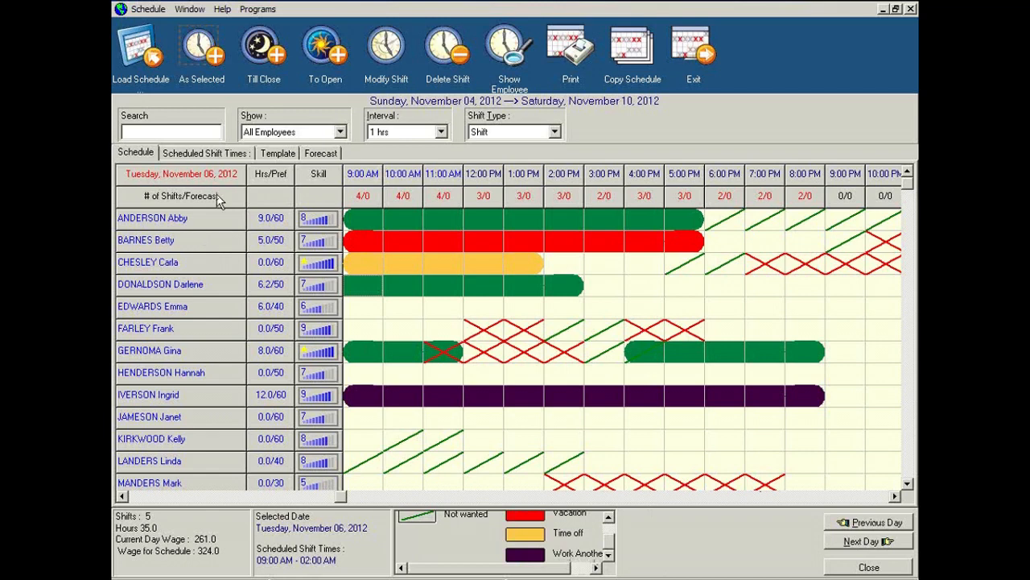
# View the modification details of the fourth listed employee's Tuesday shift without changing it
pyautogui.click(144, 10)
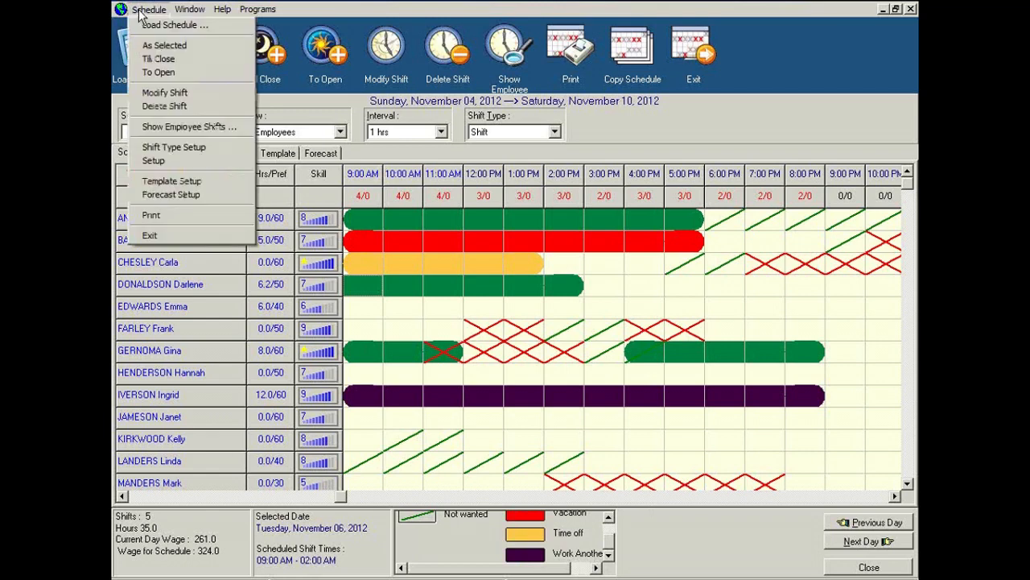
pyautogui.click(151, 98)
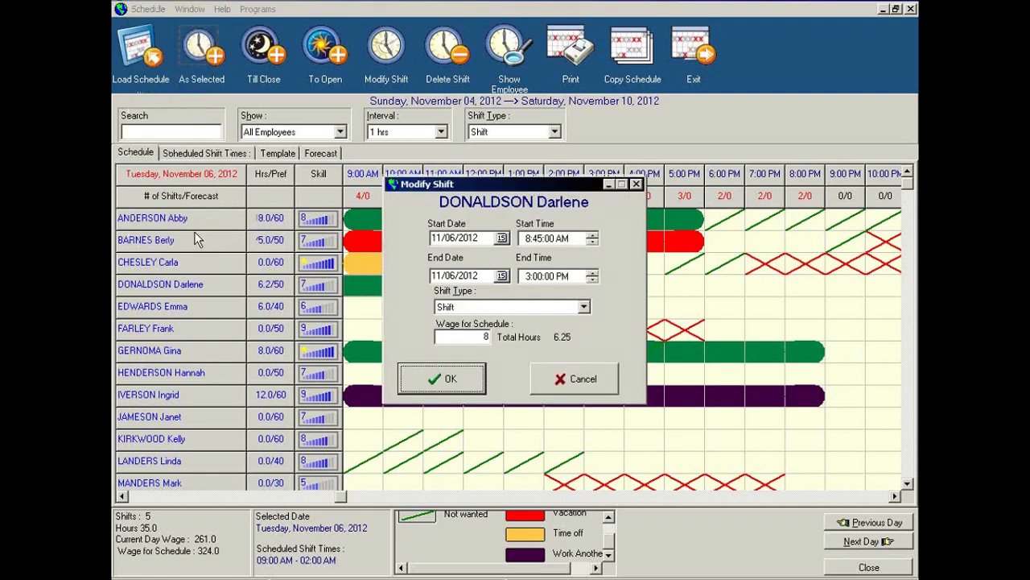
pyautogui.click(561, 382)
# Review the list of shifts scheduled for the fourth listed employee
pyautogui.click(148, 8)
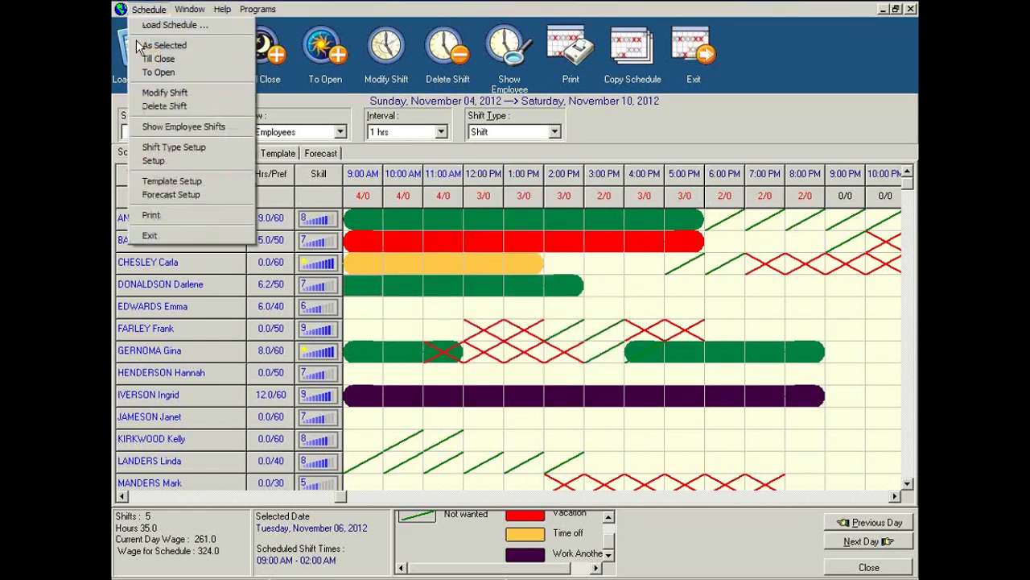
pyautogui.click(157, 128)
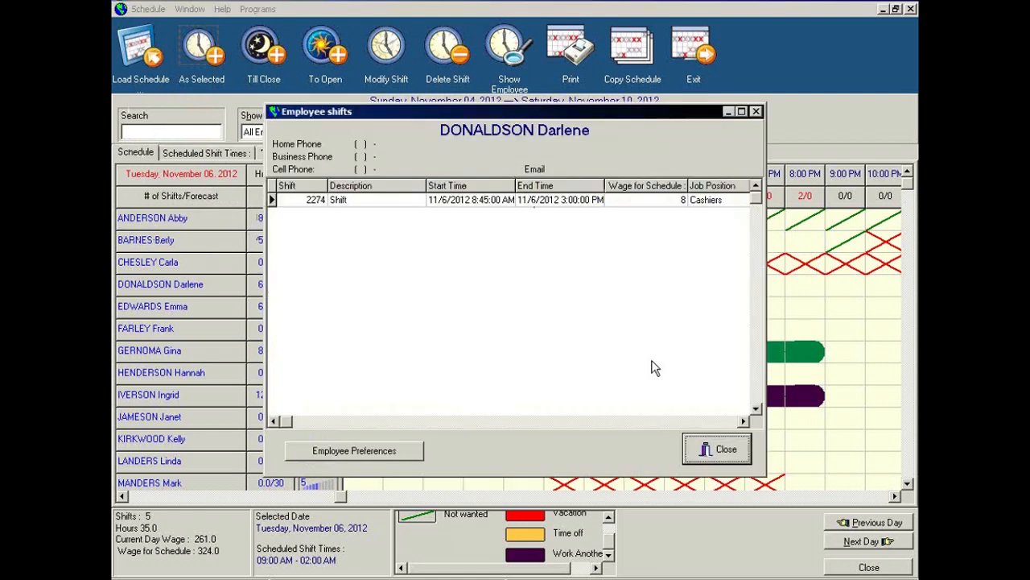
pyautogui.click(703, 449)
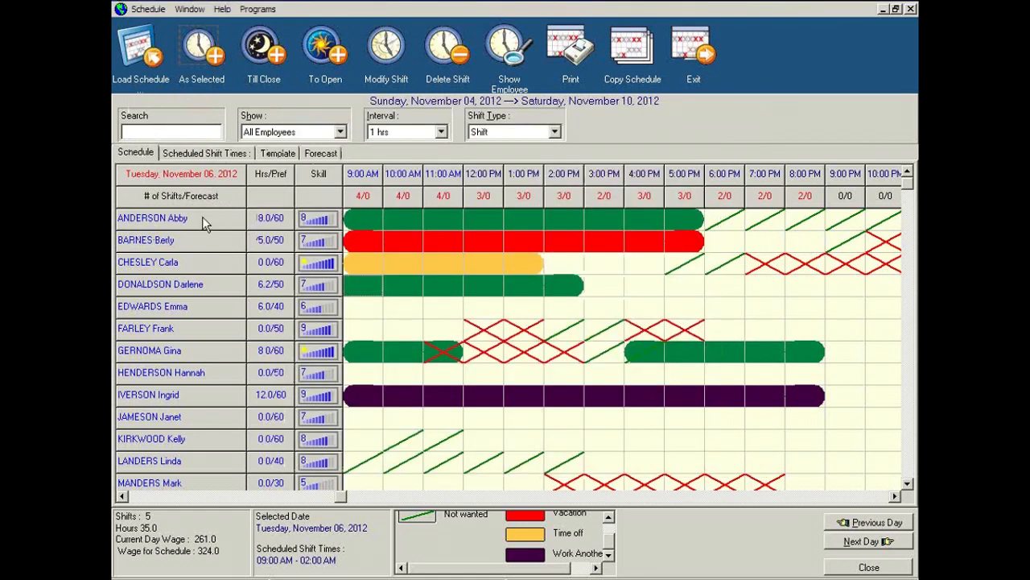
# Examine the existing shift types in the shift type setup, including their colors, active status and work settings
pyautogui.click(148, 9)
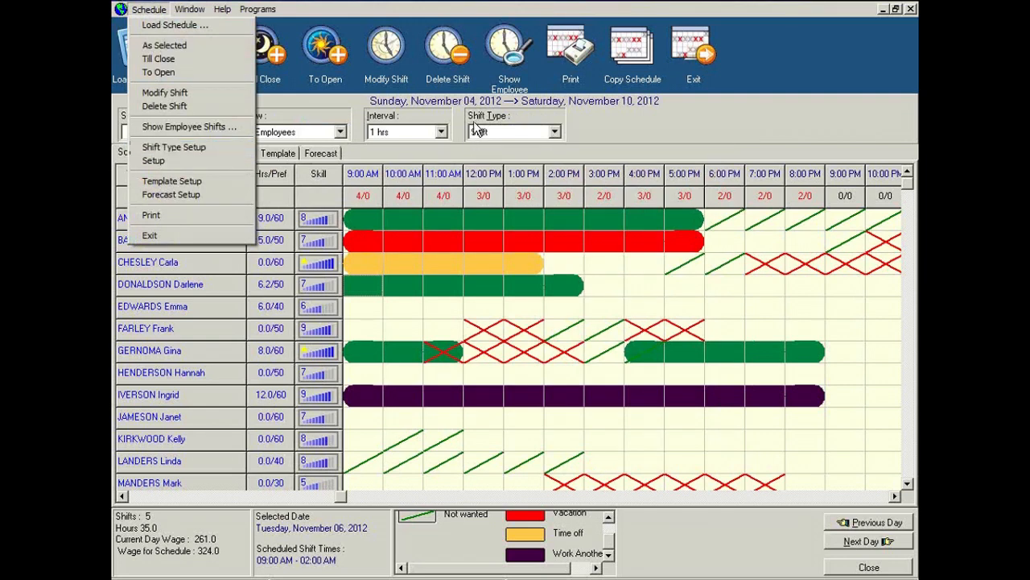
pyautogui.click(152, 150)
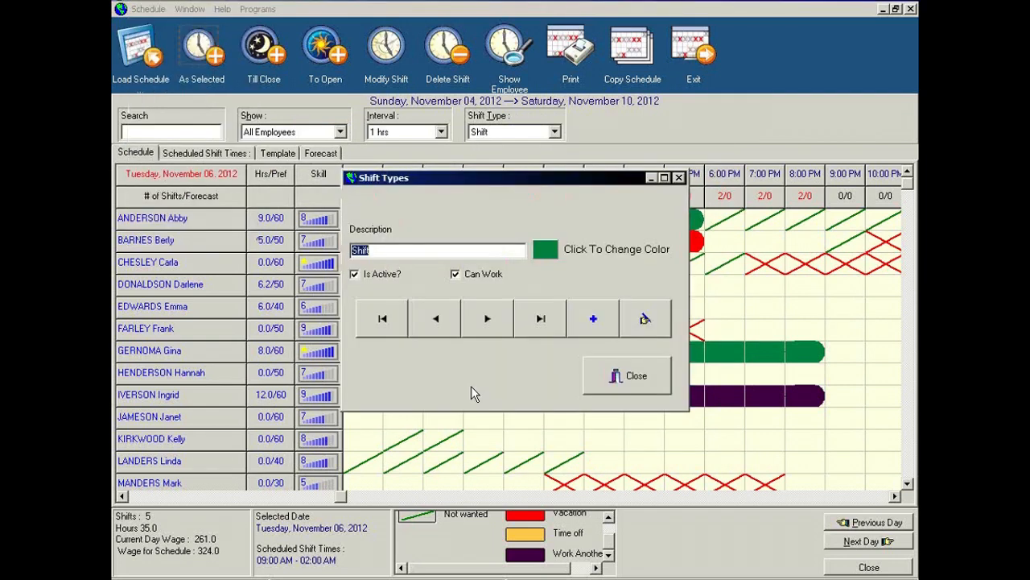
pyautogui.click(489, 322)
pyautogui.click(488, 322)
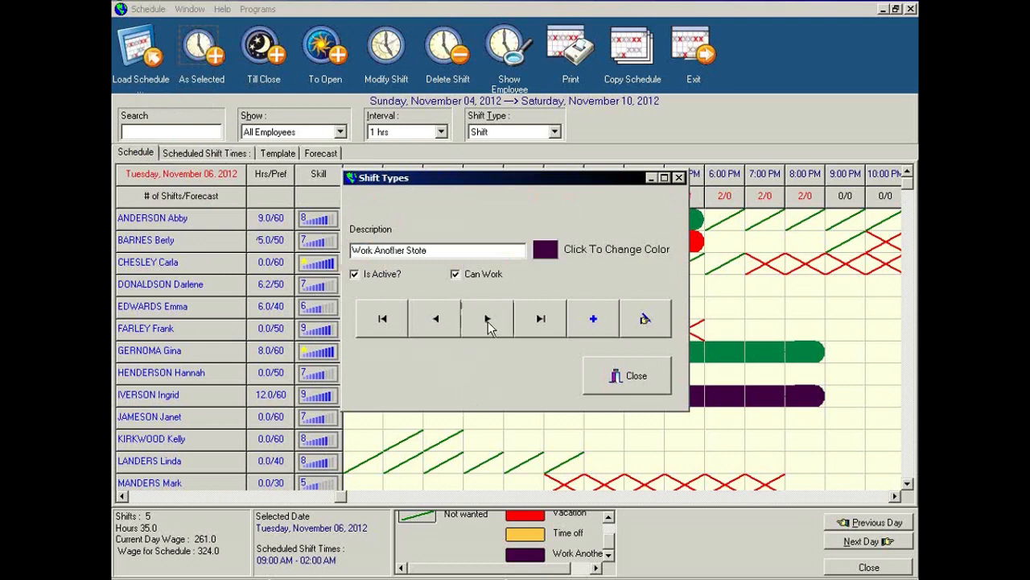
pyautogui.click(488, 321)
# View the blank entry for a new shift type and its color choices, and leave the shift type setup without saving it
pyautogui.click(594, 320)
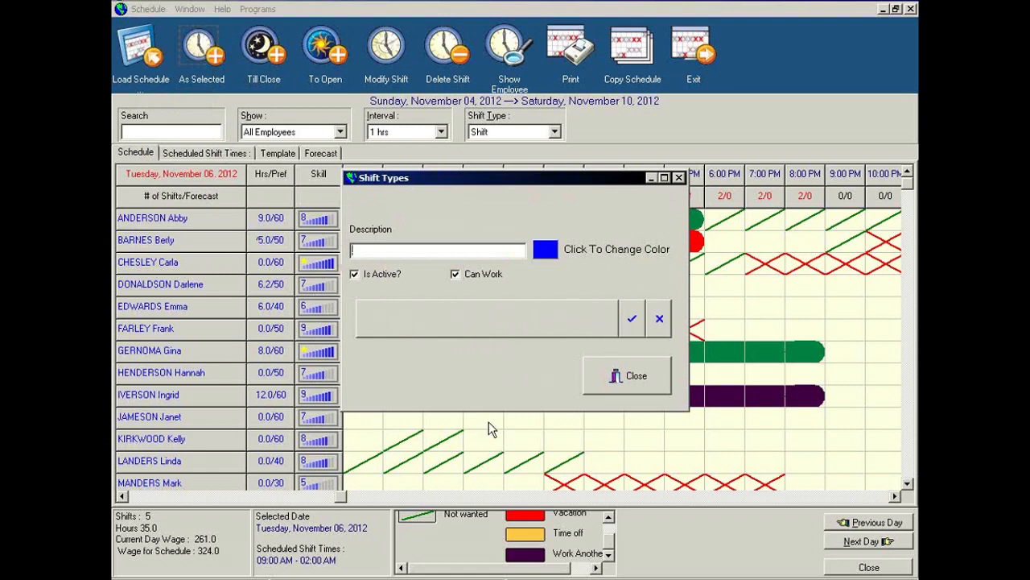
pyautogui.click(553, 259)
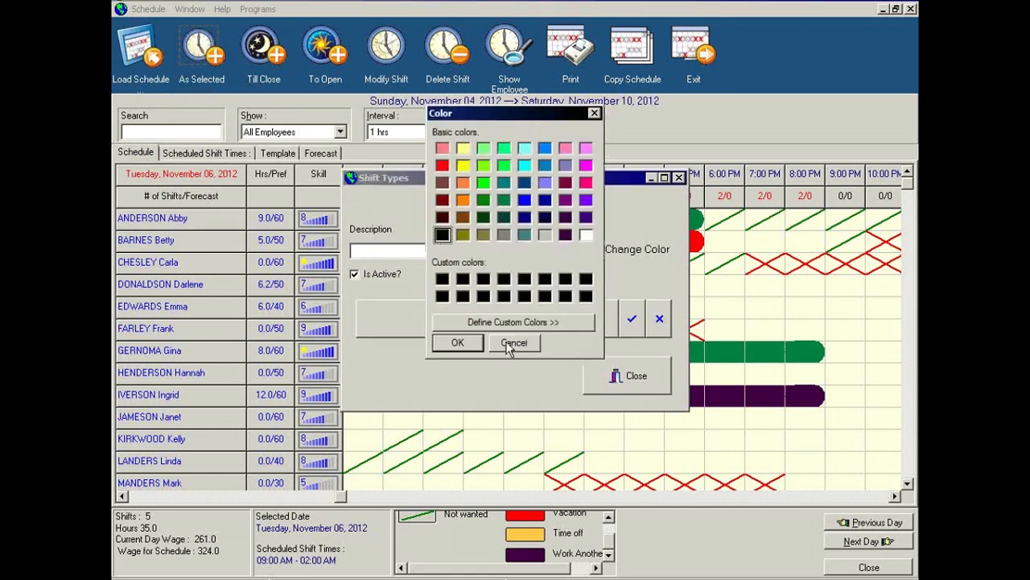
pyautogui.click(471, 344)
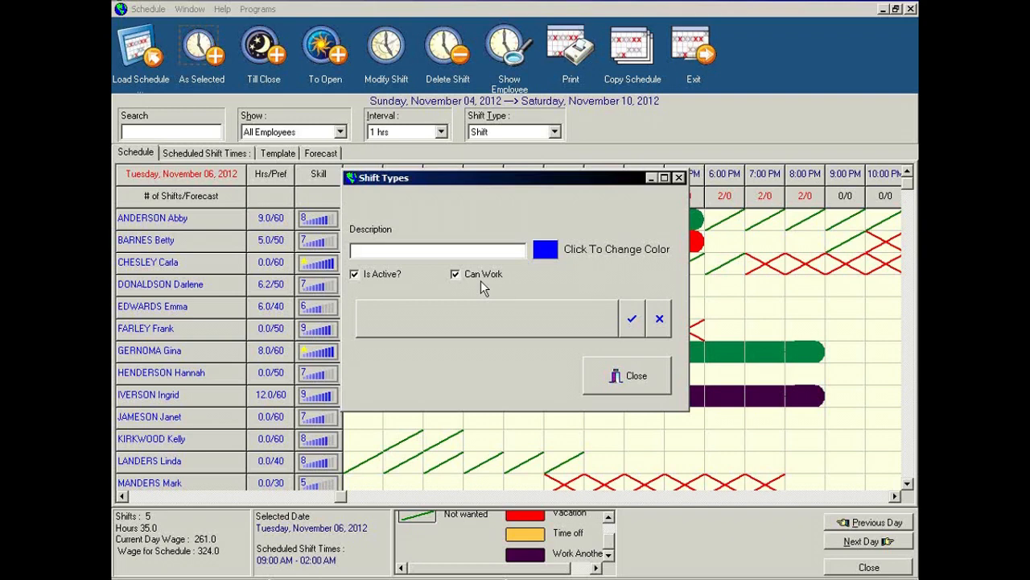
pyautogui.click(659, 319)
pyautogui.click(491, 318)
pyautogui.click(597, 372)
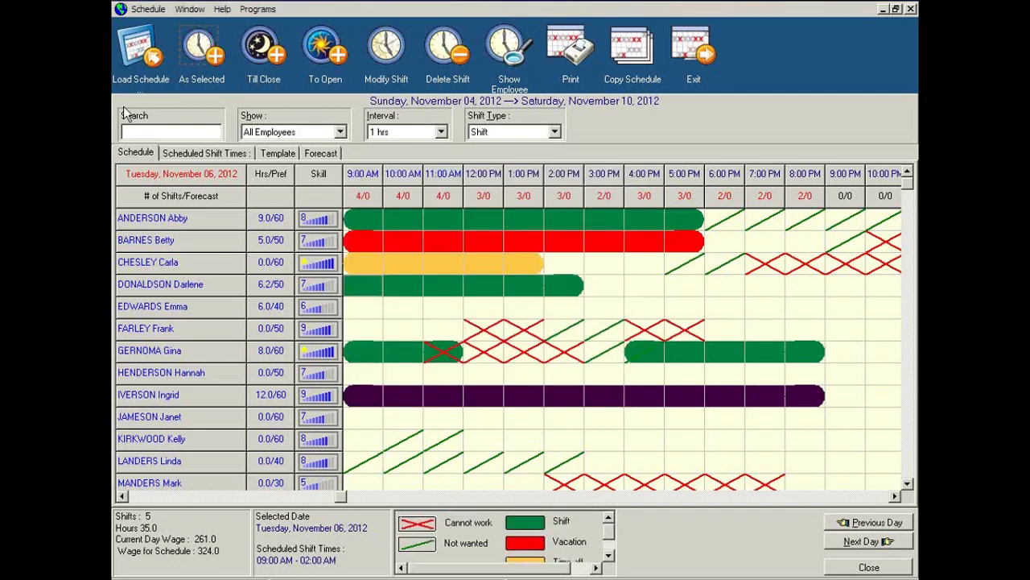
# Review the schedule setup options for shift times, week start day, payroll and interval without changing them
pyautogui.click(142, 16)
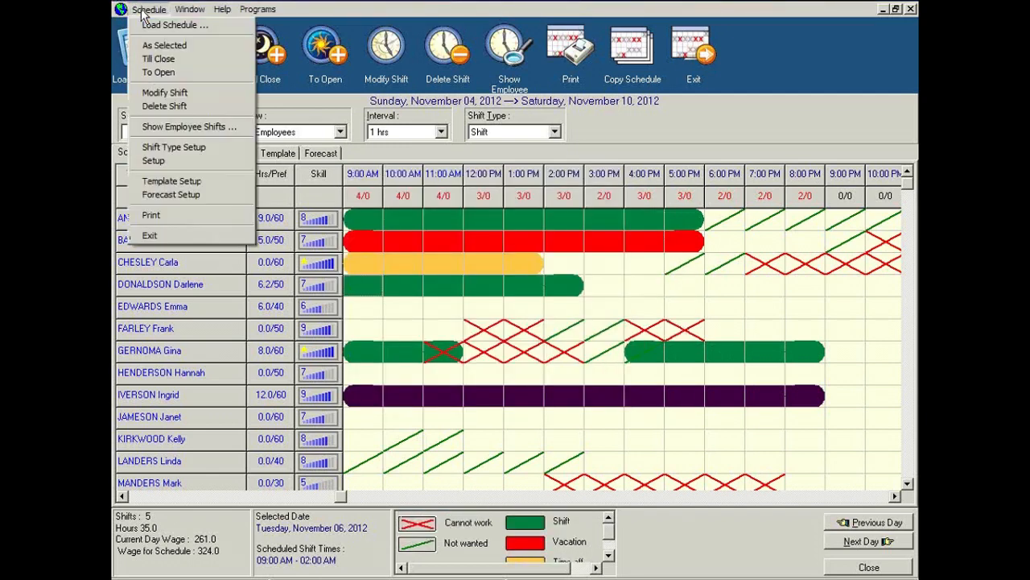
pyautogui.click(141, 165)
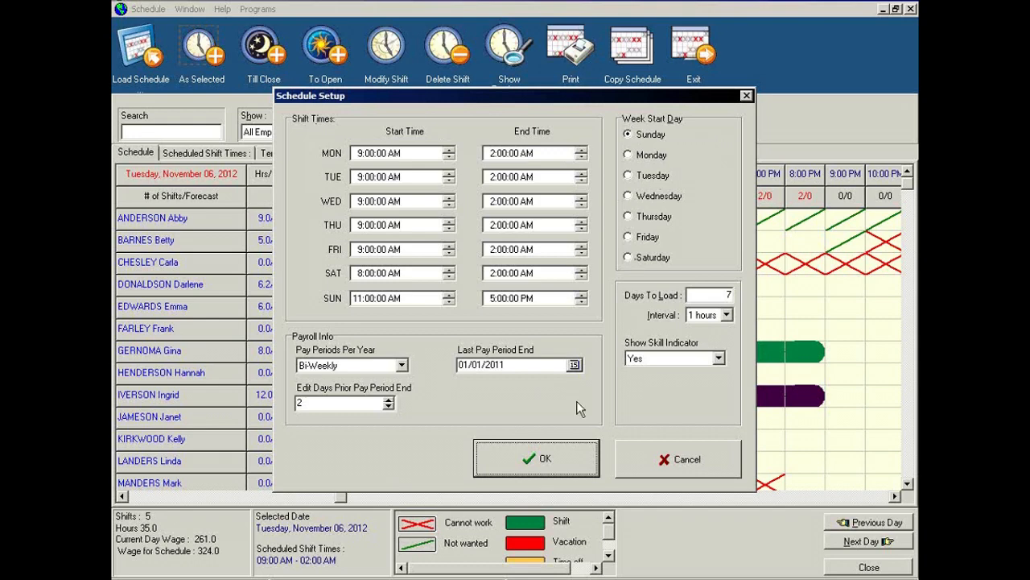
pyautogui.click(704, 456)
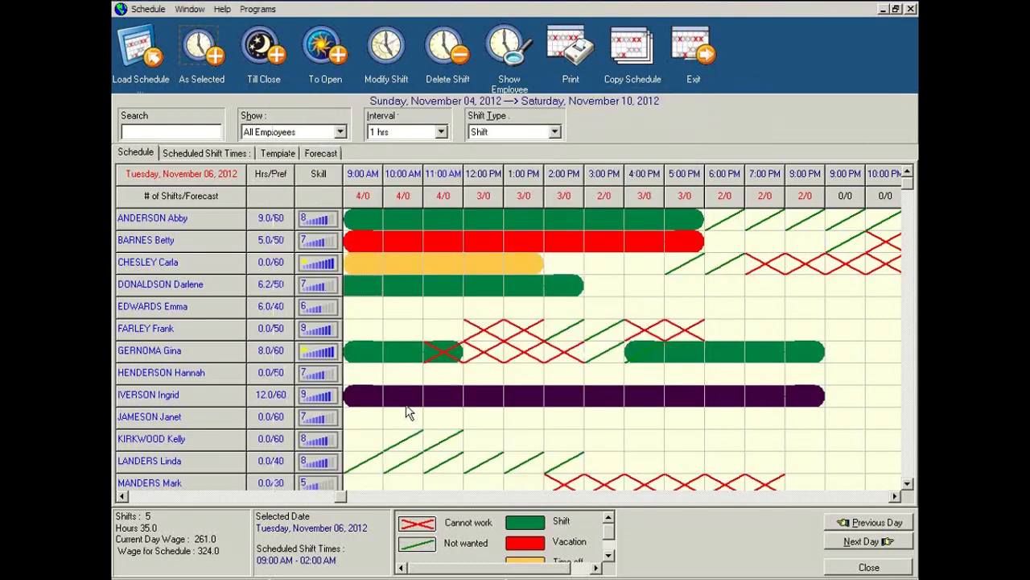
pyautogui.click(153, 9)
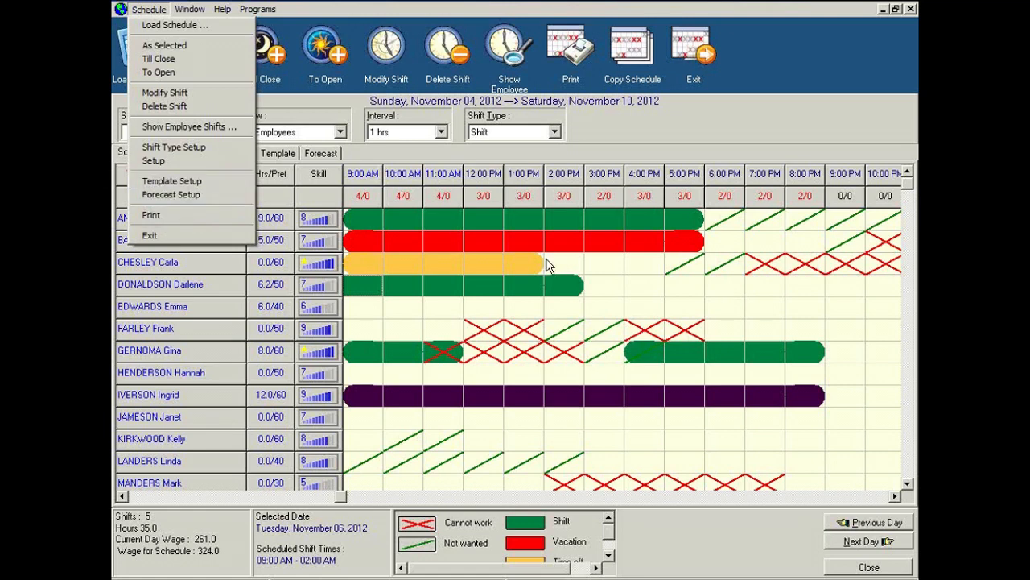
pyautogui.click(380, 8)
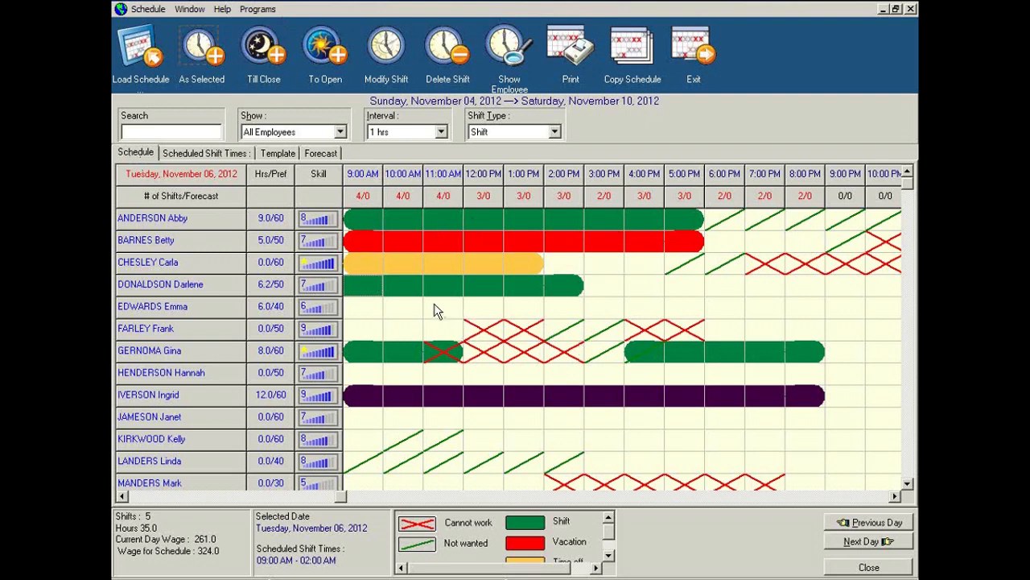
# View the fifth listed employee's weekly work preferences from the Tuesday 11:00 AM through 5:00 PM slots without changing them
pyautogui.moveTo(437, 306); pyautogui.dragTo(682, 309)
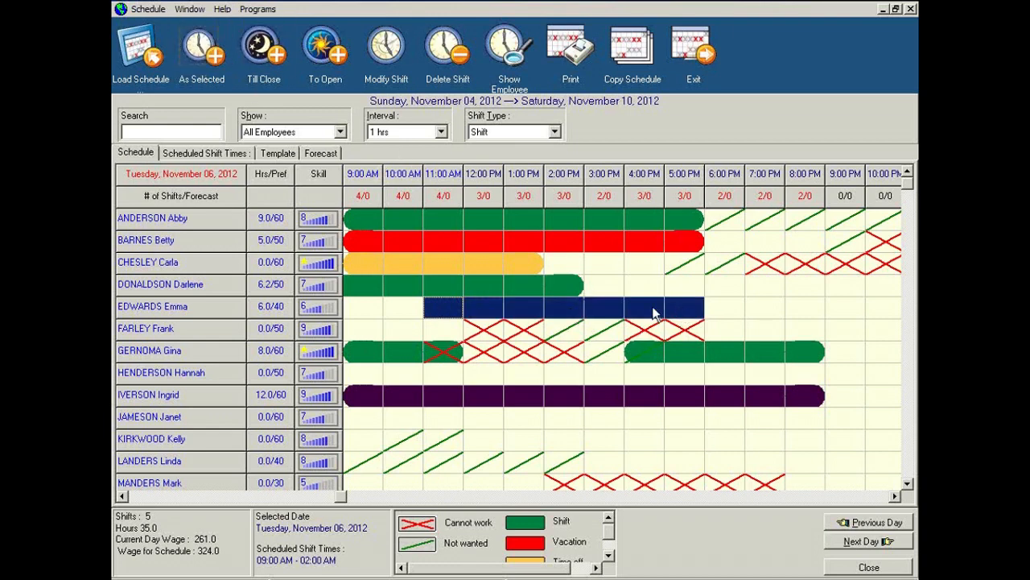
pyautogui.rightClick(649, 309)
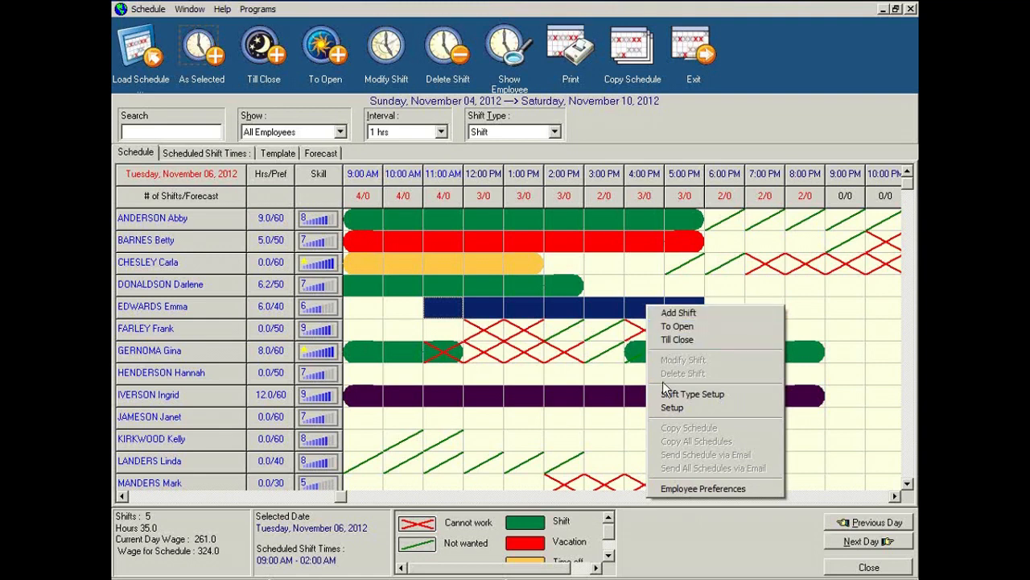
pyautogui.click(675, 488)
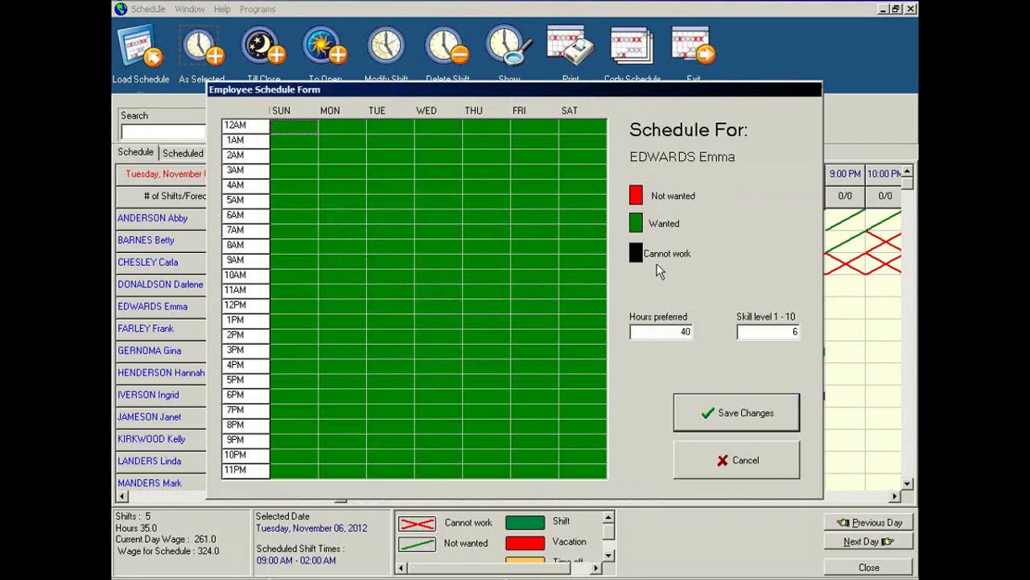
pyautogui.click(736, 465)
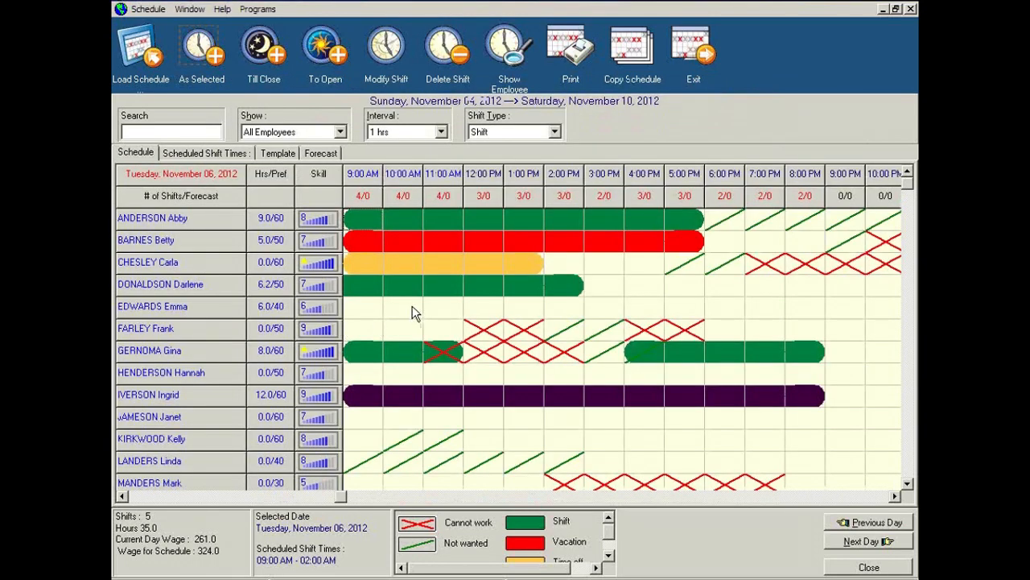
pyautogui.rightClick(412, 308)
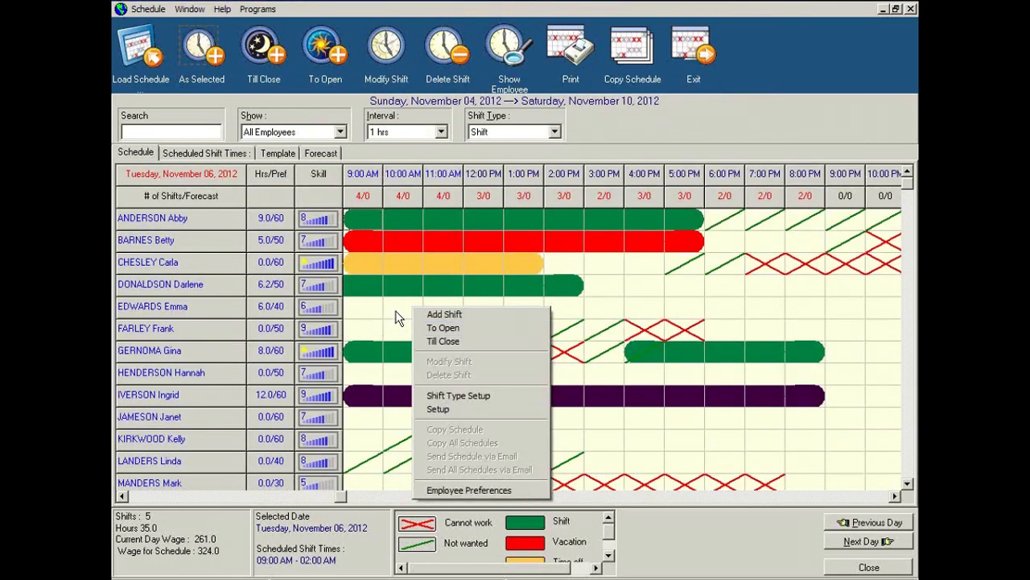
pyautogui.click(395, 318)
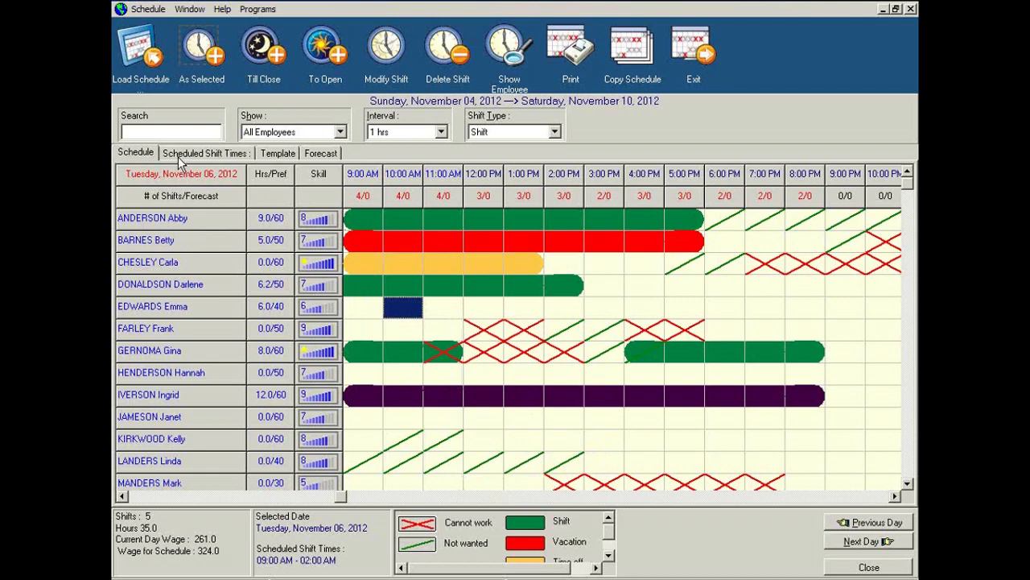
# Review the weekly scheduled shift times and the modification details for the fourth employee's Tuesday and the sixth employee's Sunday
pyautogui.click(208, 154)
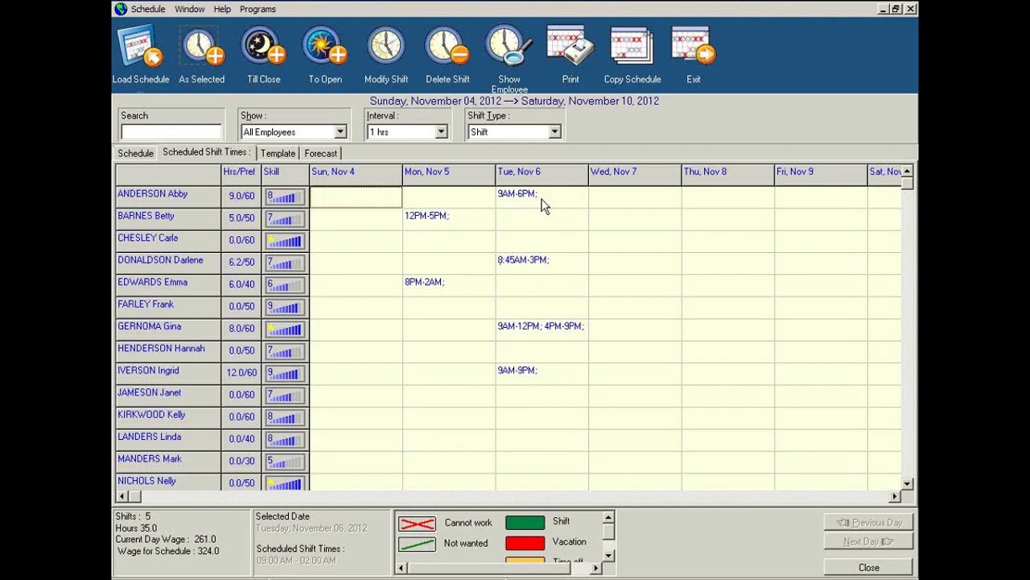
pyautogui.click(538, 266)
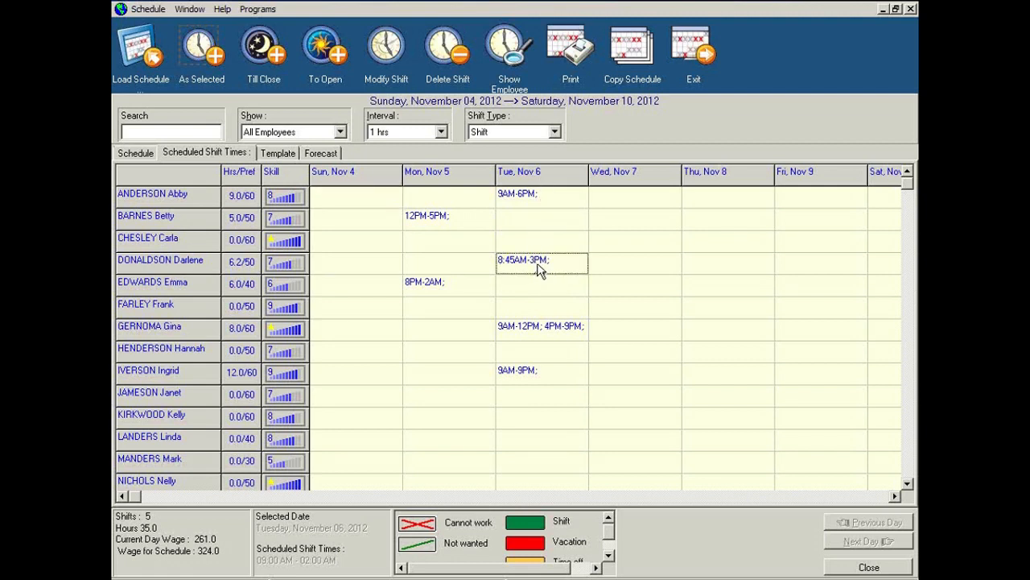
pyautogui.doubleClick(539, 269)
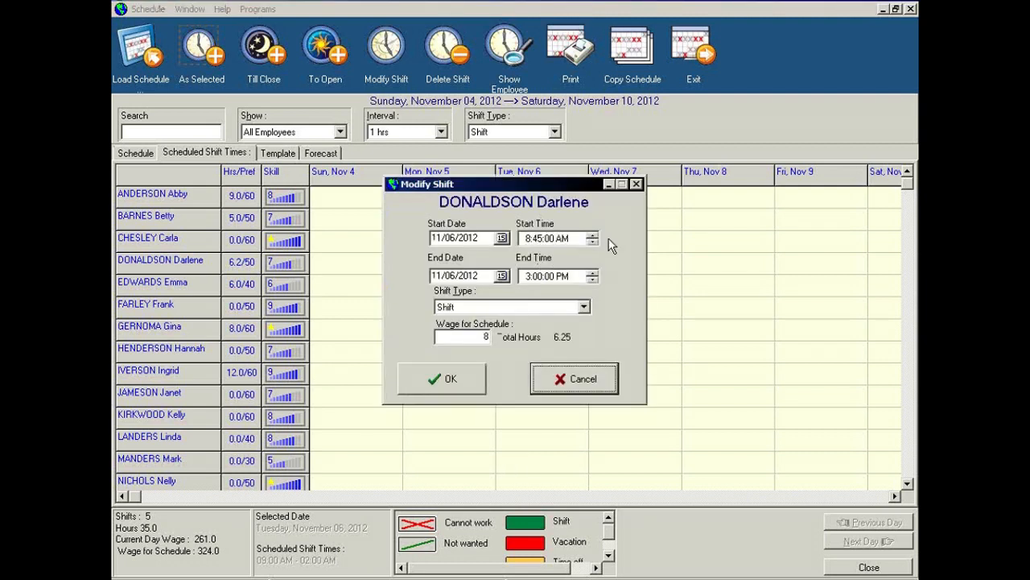
pyautogui.click(575, 379)
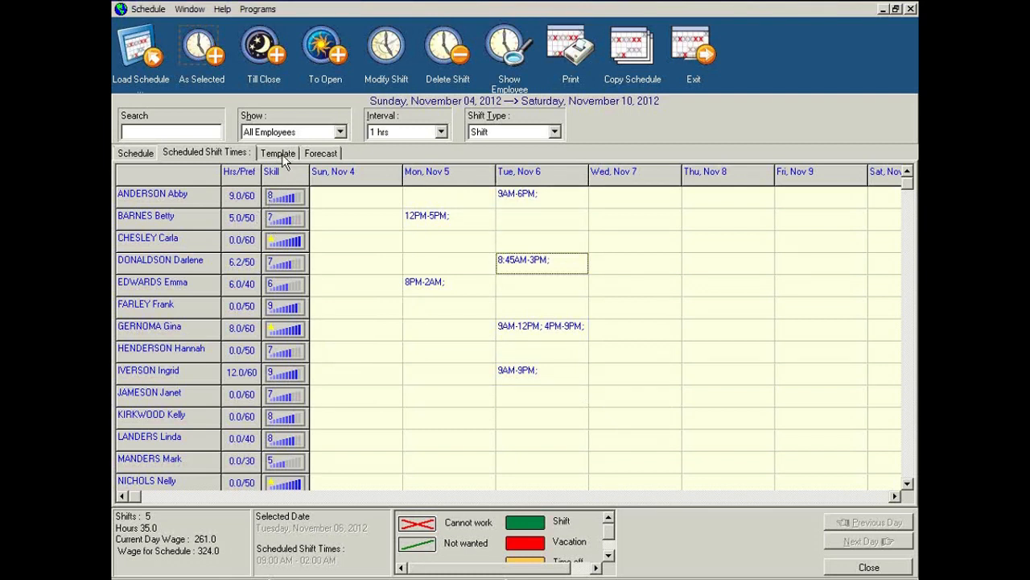
pyautogui.doubleClick(346, 312)
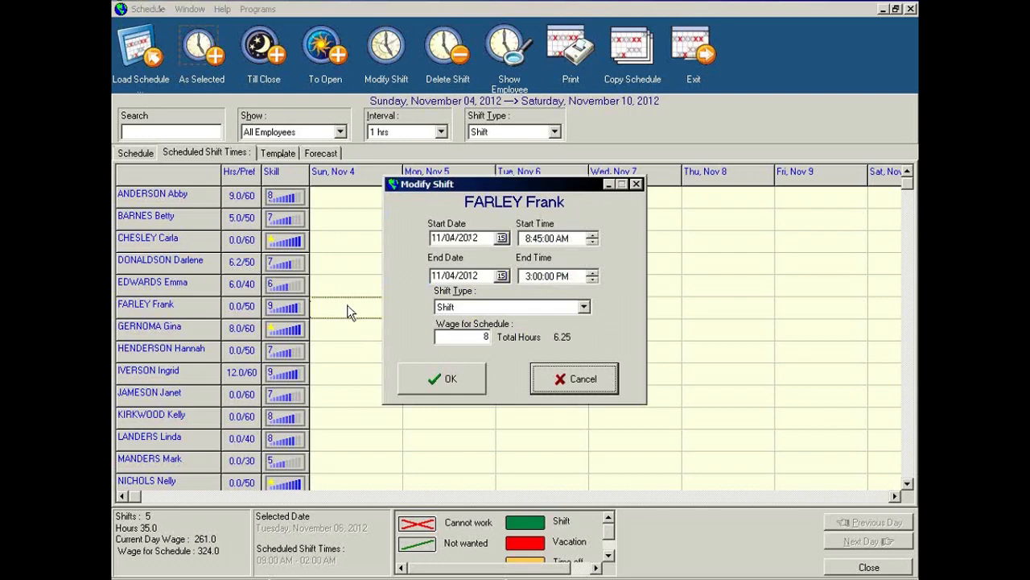
pyautogui.click(584, 380)
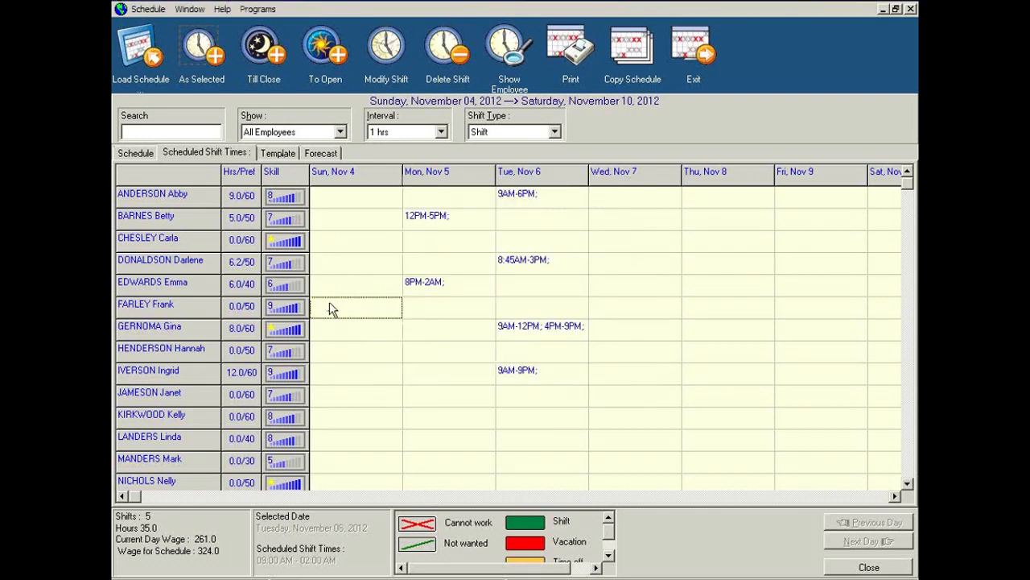
# View Tuesday's template staffing and the list of available templates without loading a different one
pyautogui.click(278, 153)
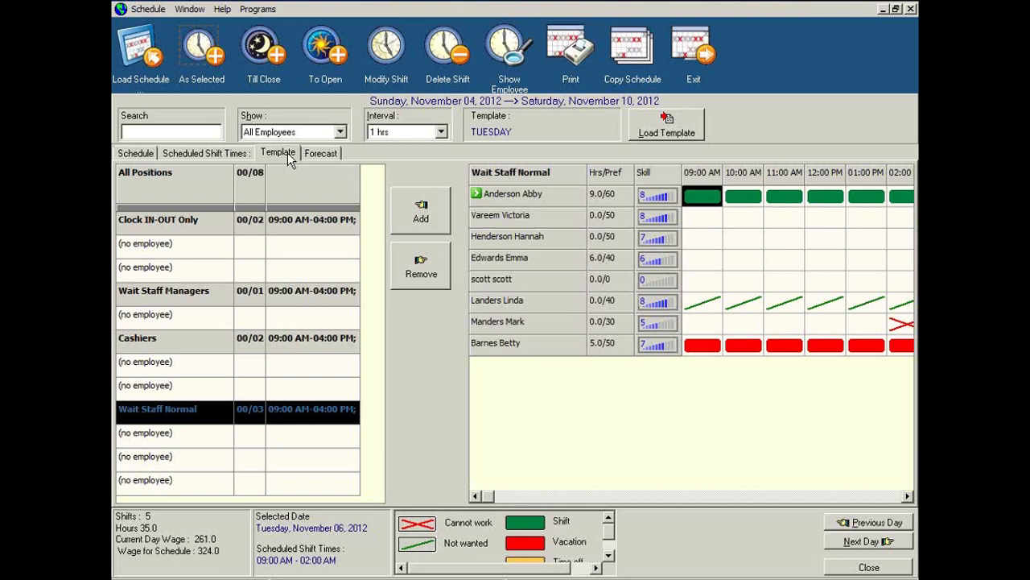
pyautogui.click(655, 130)
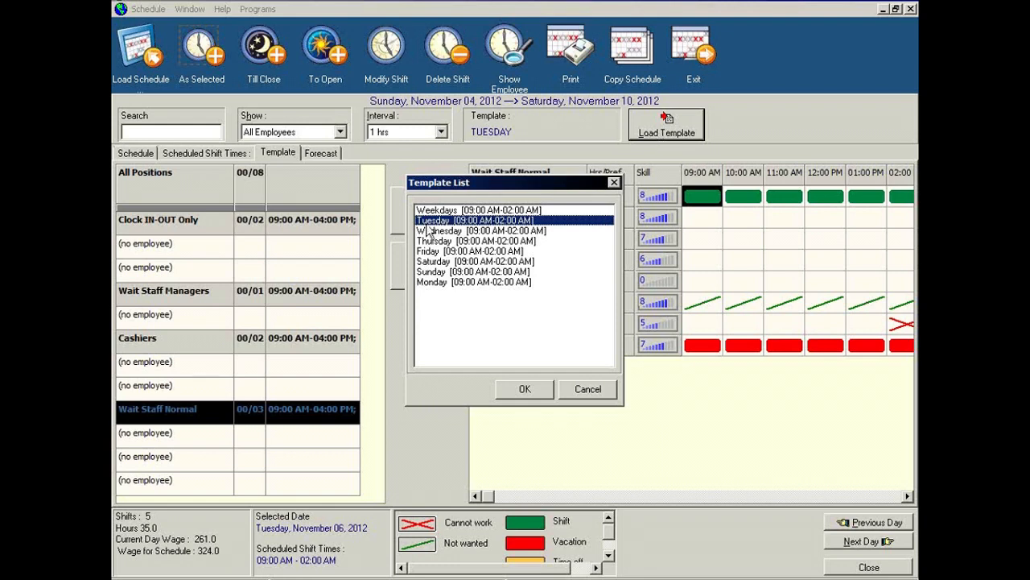
pyautogui.click(589, 389)
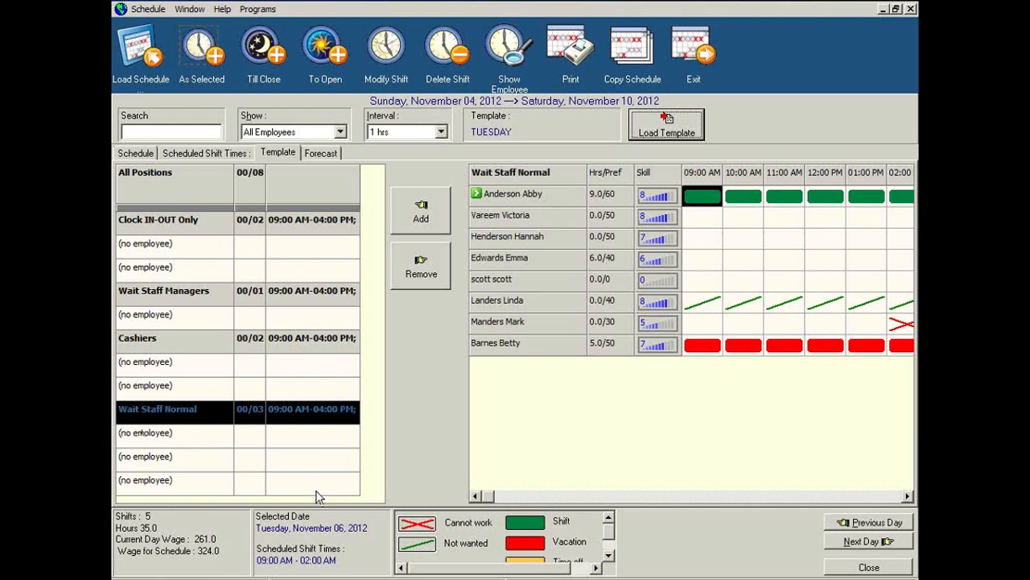
# Review the employees available for the Cashiers, Wait Staff Managers, Clock IN-OUT Only and Wait Staff Normal positions
pyautogui.click(199, 342)
pyautogui.click(210, 291)
pyautogui.click(228, 228)
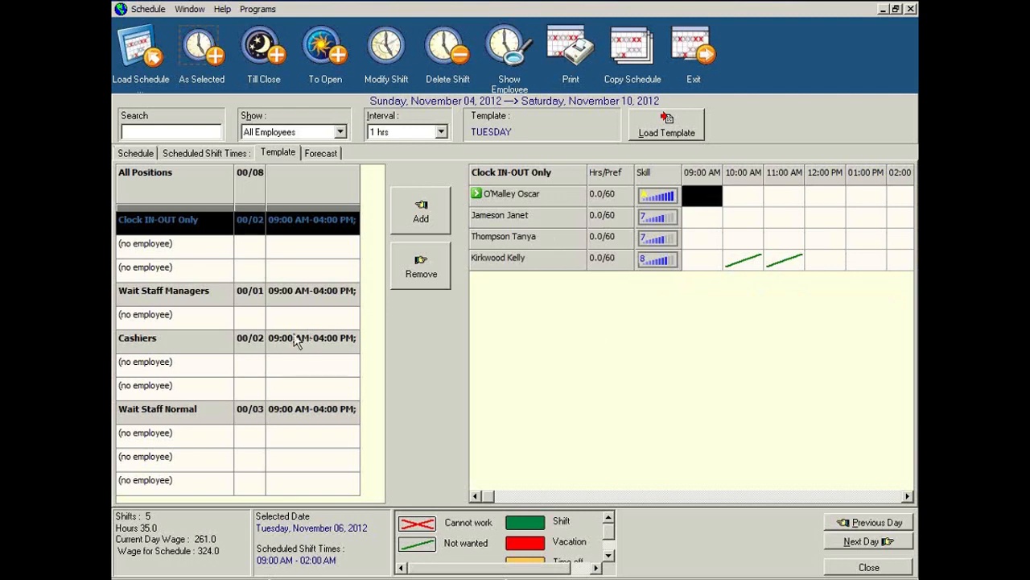
pyautogui.click(183, 411)
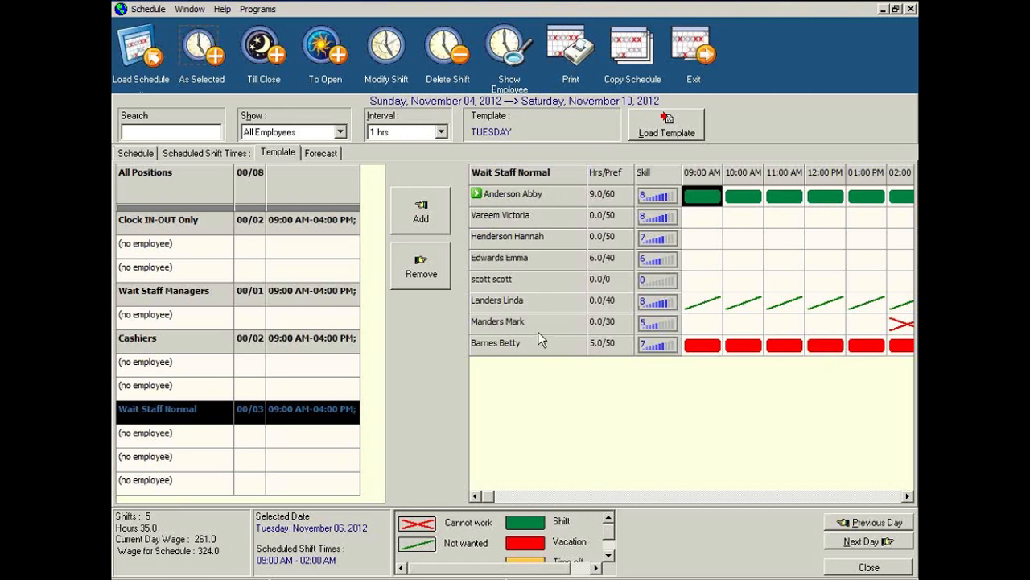
# Assign the second listed employee to the first Wait Staff Normal opening, and replace that assignment with the third listed employee
pyautogui.click(515, 216)
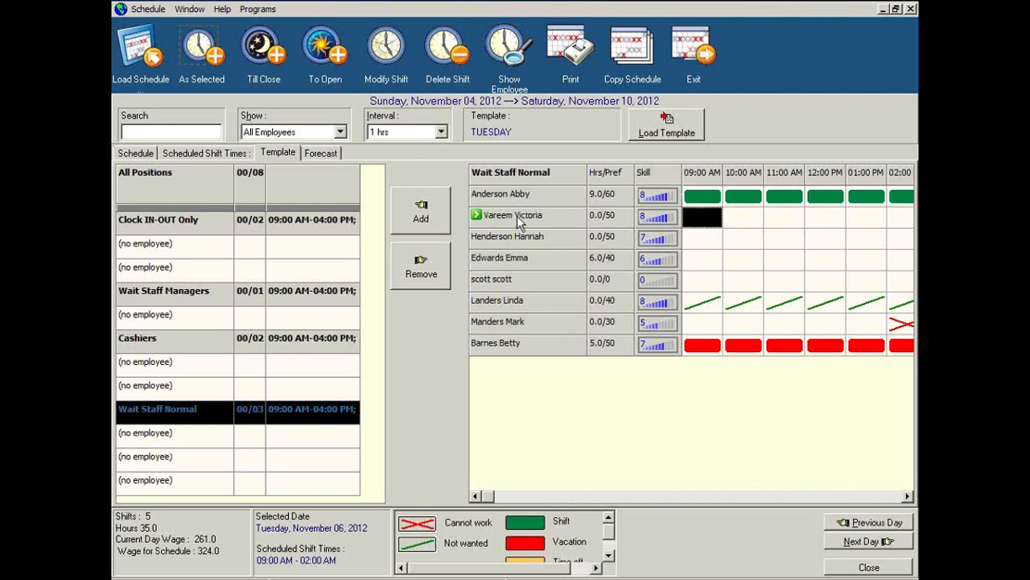
pyautogui.click(422, 216)
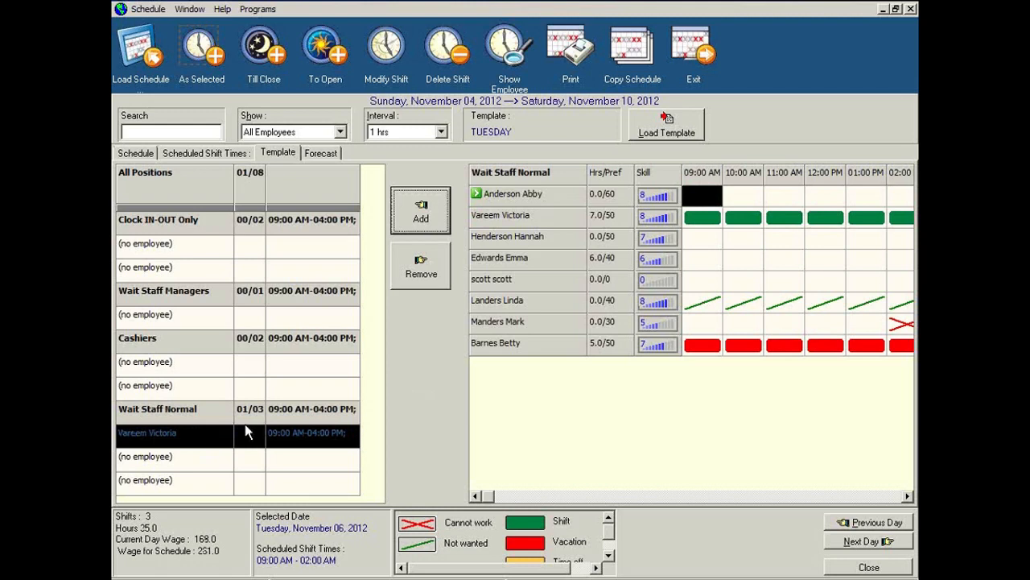
pyautogui.click(498, 239)
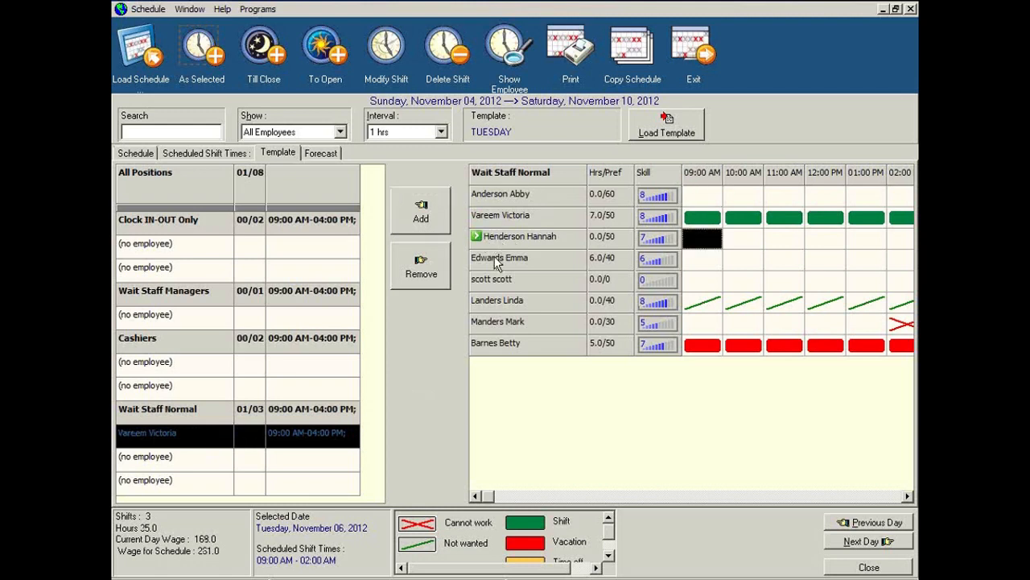
pyautogui.click(421, 211)
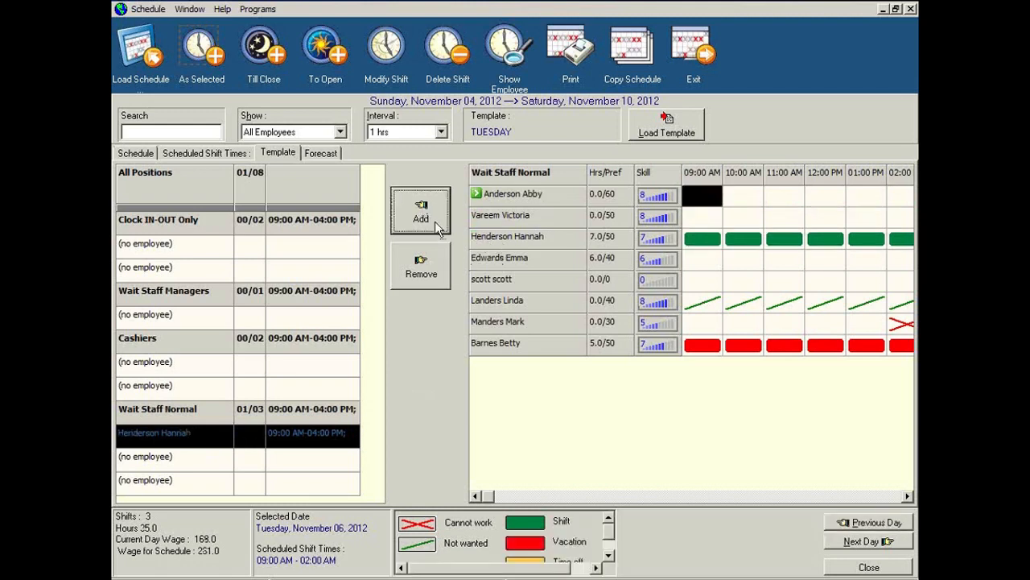
# Assign the second listed employee to the second Wait Staff Normal opening of the Tuesday template
pyautogui.click(207, 462)
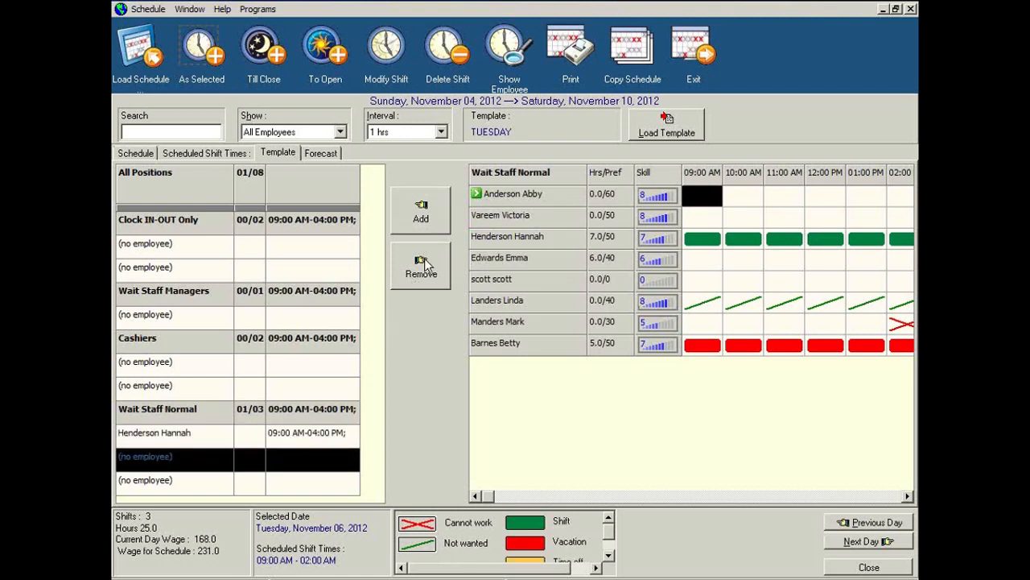
pyautogui.click(509, 224)
pyautogui.click(421, 213)
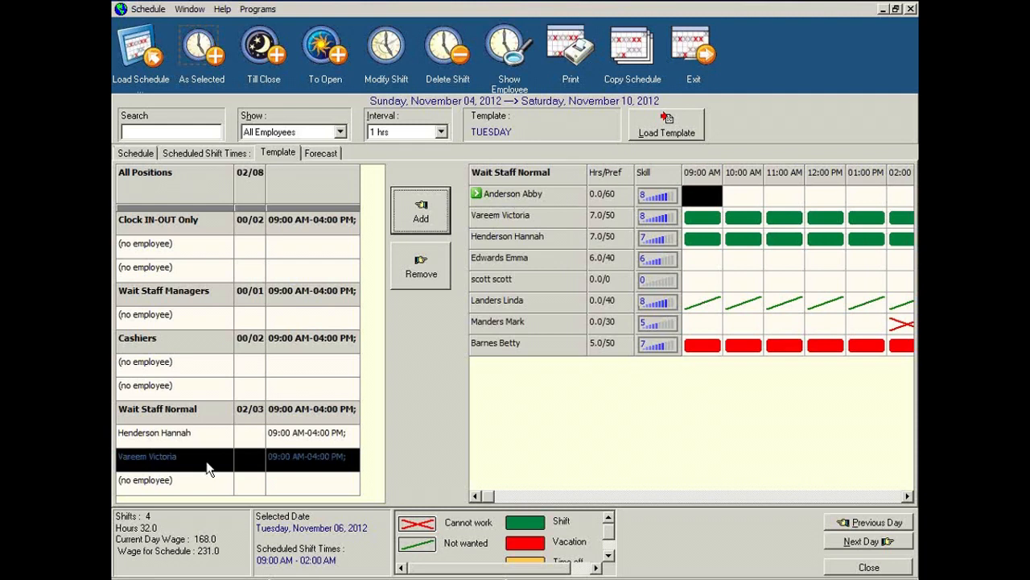
# Assign the first listed employee to the third Wait Staff Normal opening of the Tuesday template
pyautogui.click(150, 483)
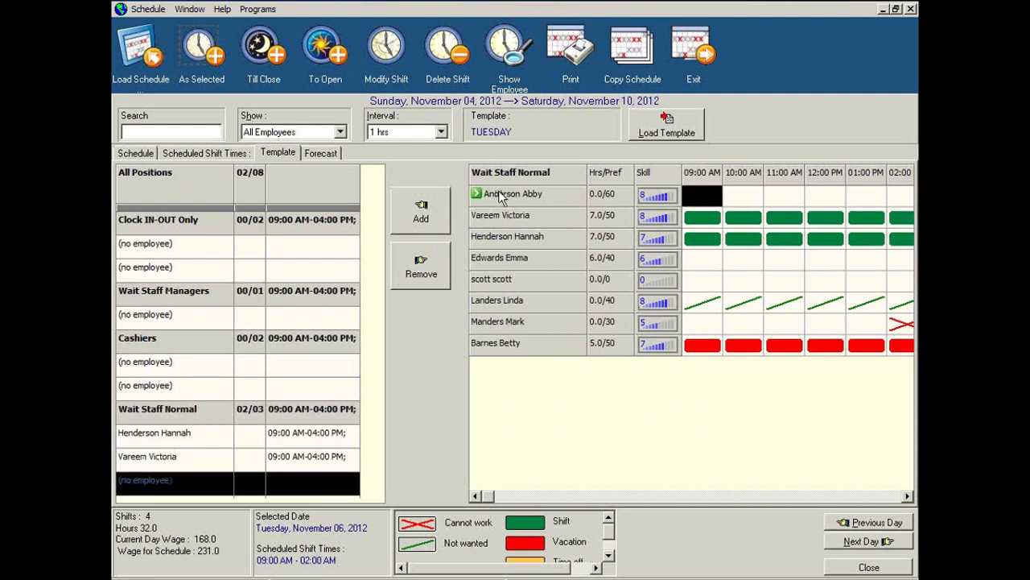
pyautogui.click(416, 216)
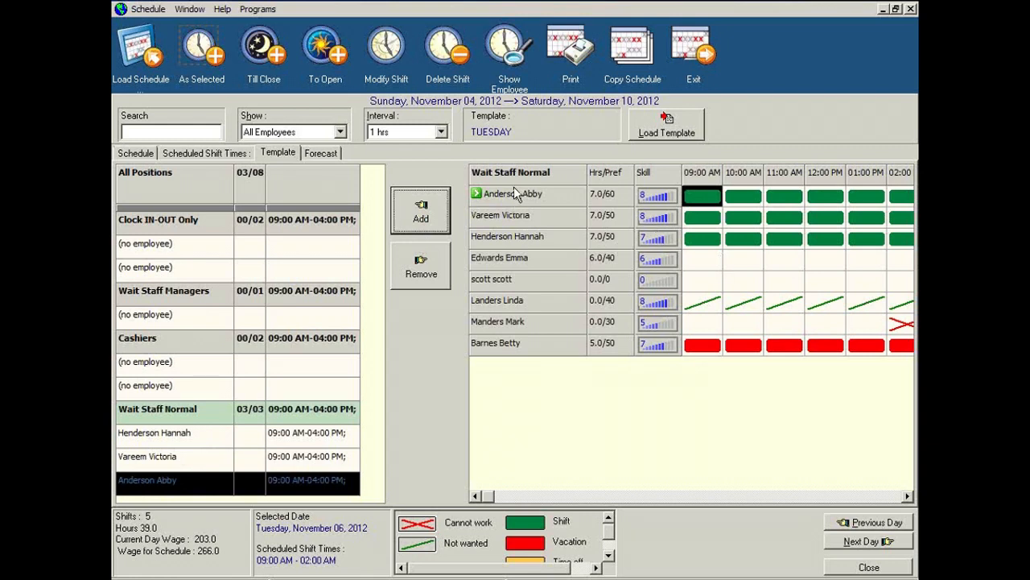
# Review the template-assigned shifts in the daily schedule, the weekly scheduled shift times and the template's hourly grid
pyautogui.click(137, 153)
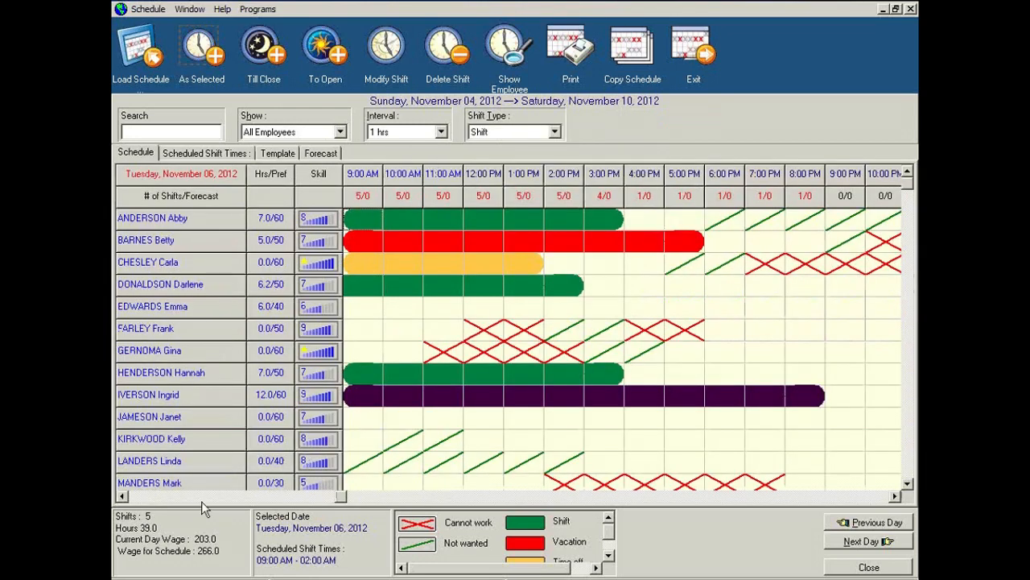
pyautogui.click(202, 153)
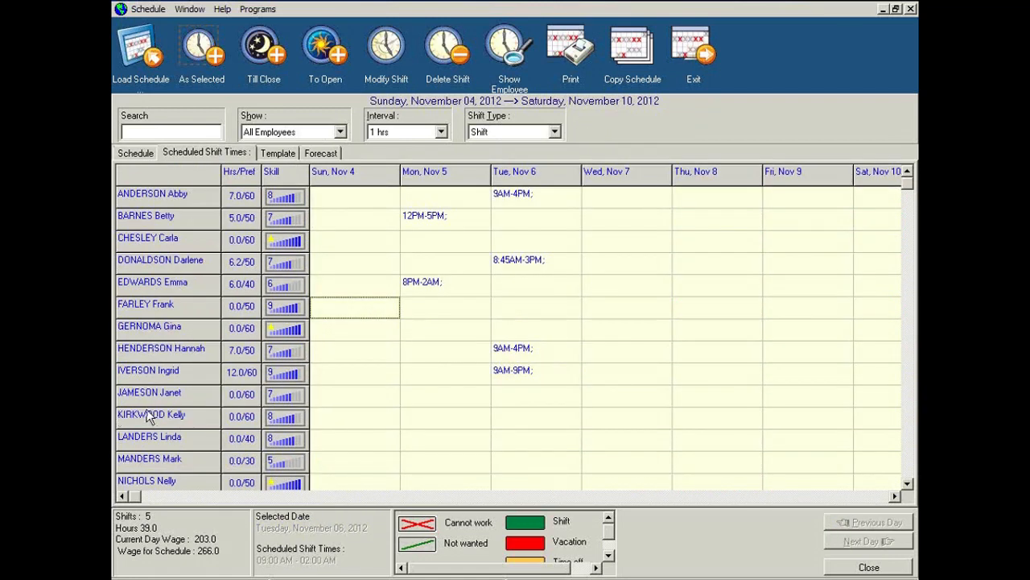
pyautogui.click(276, 154)
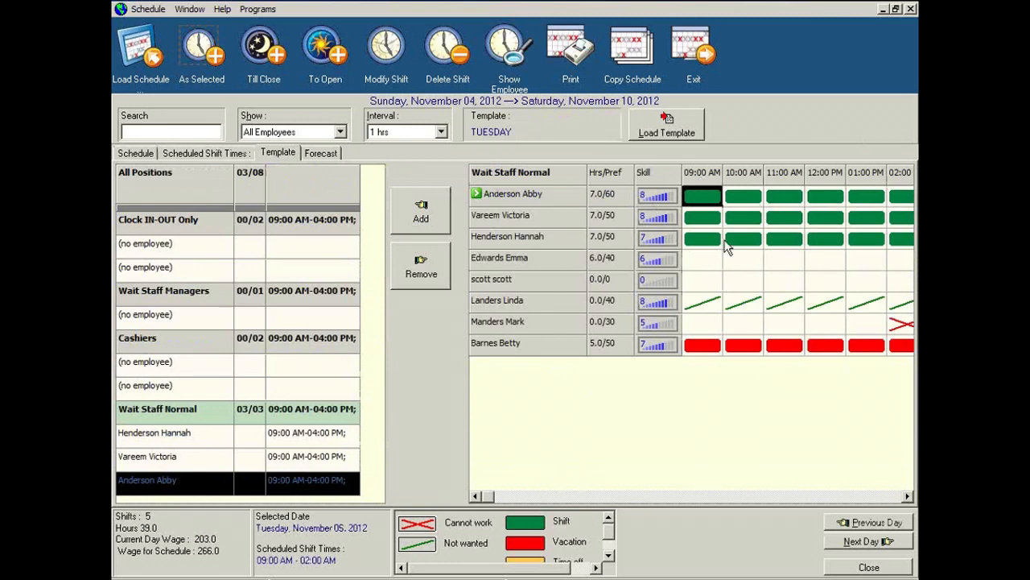
pyautogui.click(908, 497)
pyautogui.click(908, 496)
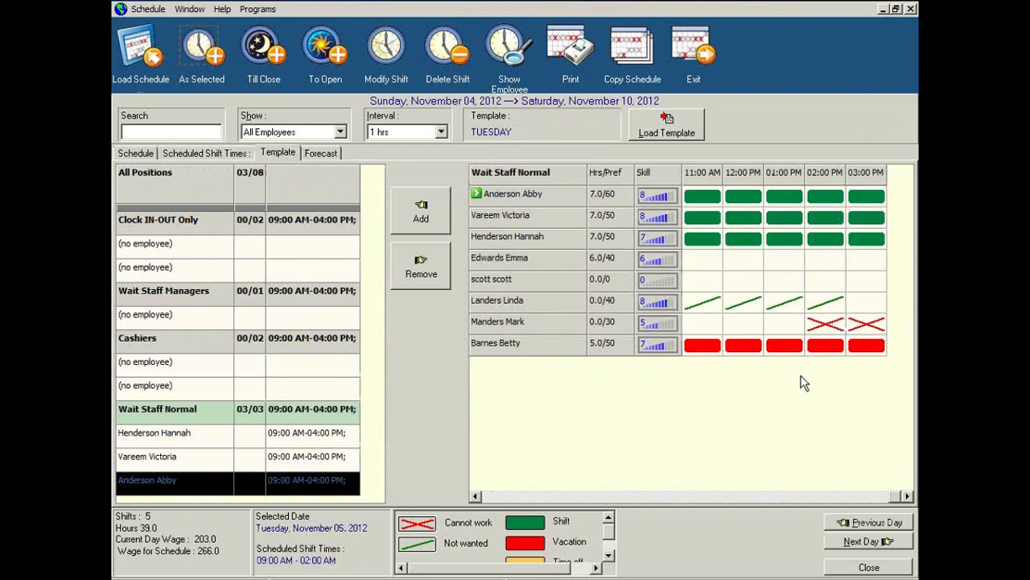
pyautogui.click(486, 496)
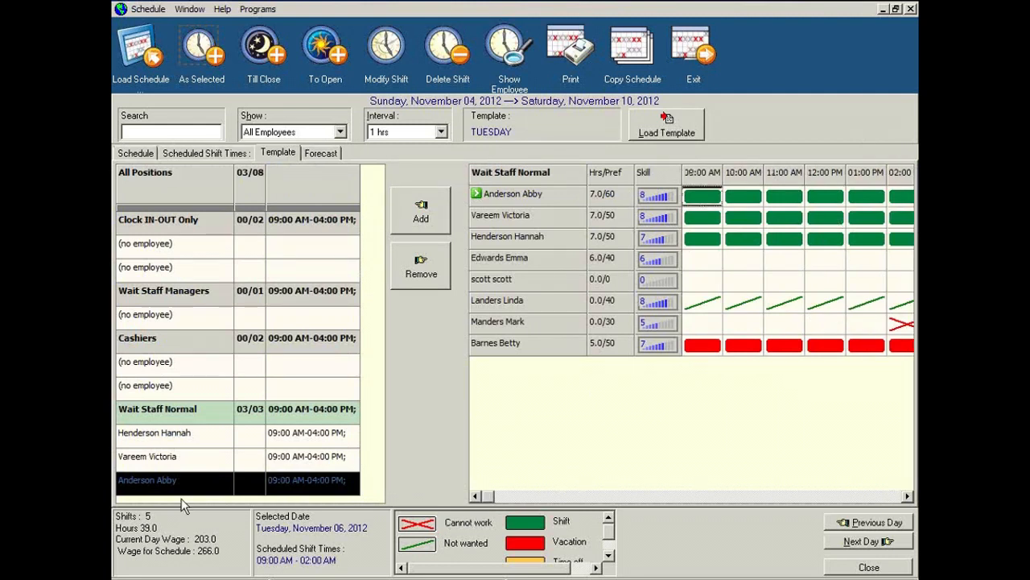
# Assign the fourth listed employee to the first Cashiers opening of the Tuesday template
pyautogui.click(155, 344)
pyautogui.click(487, 240)
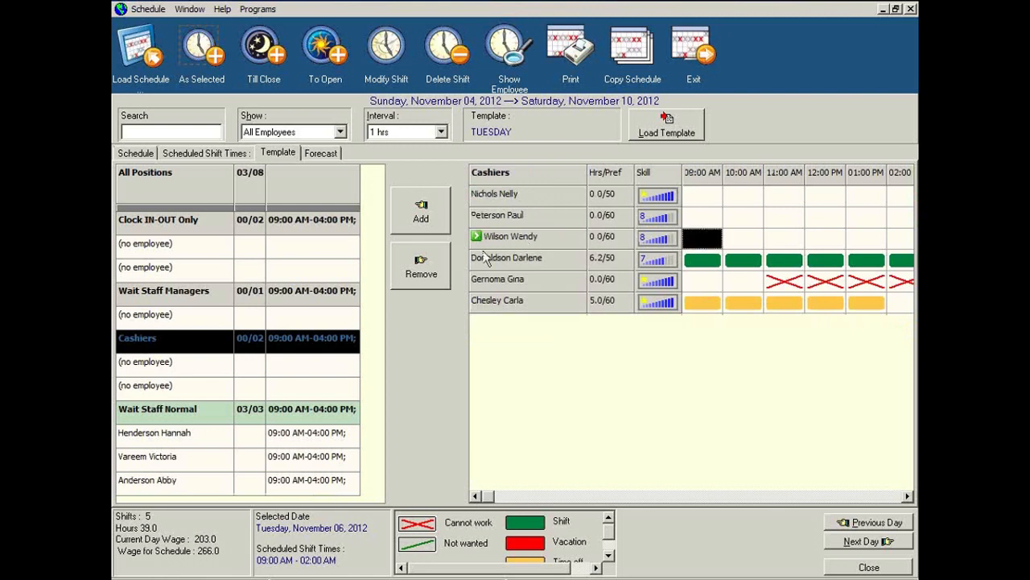
pyautogui.click(515, 259)
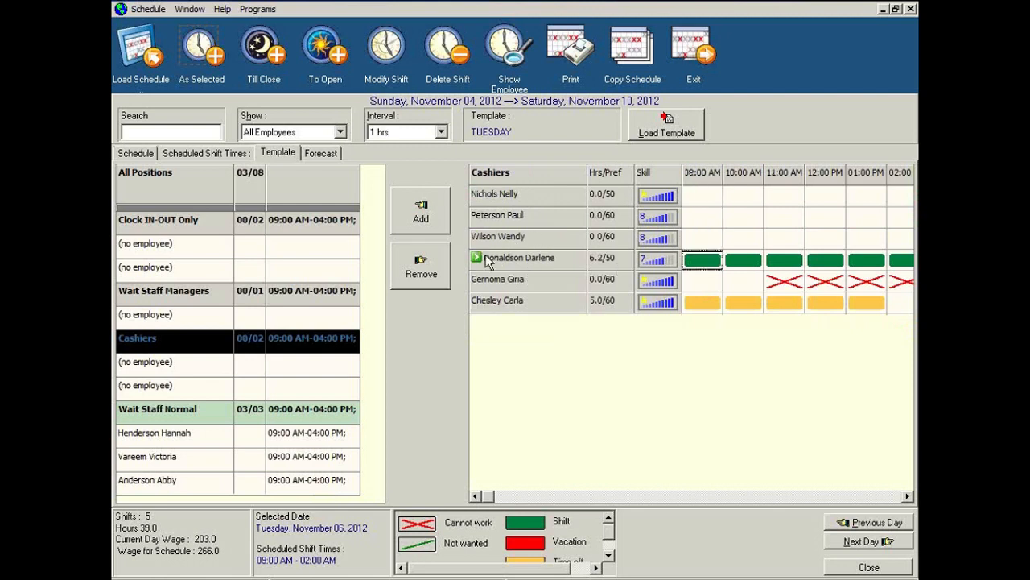
pyautogui.click(425, 213)
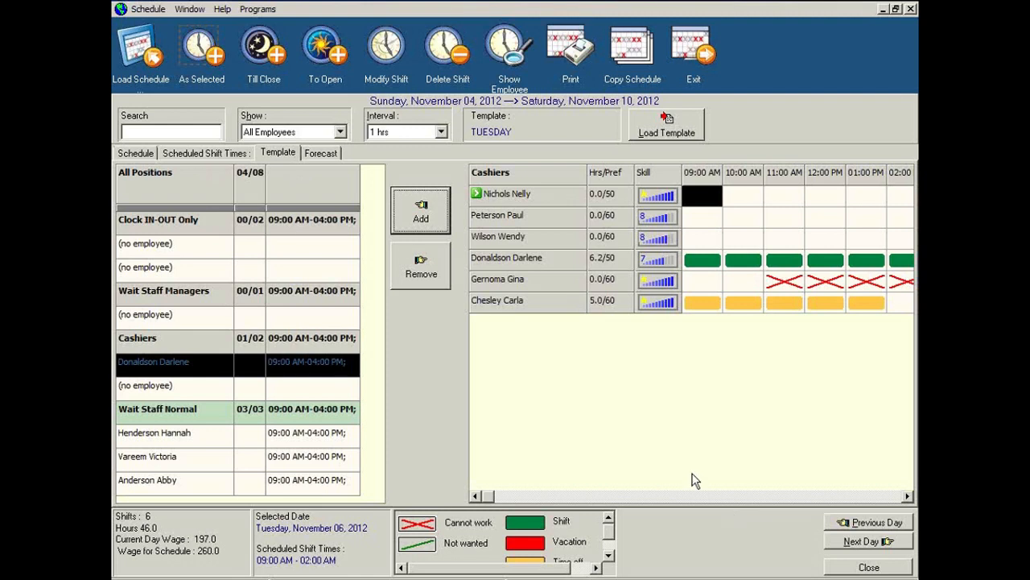
# Build the staffing forecast for Tuesday, November 06, 2012, and examine it as data and as a graph
pyautogui.click(324, 153)
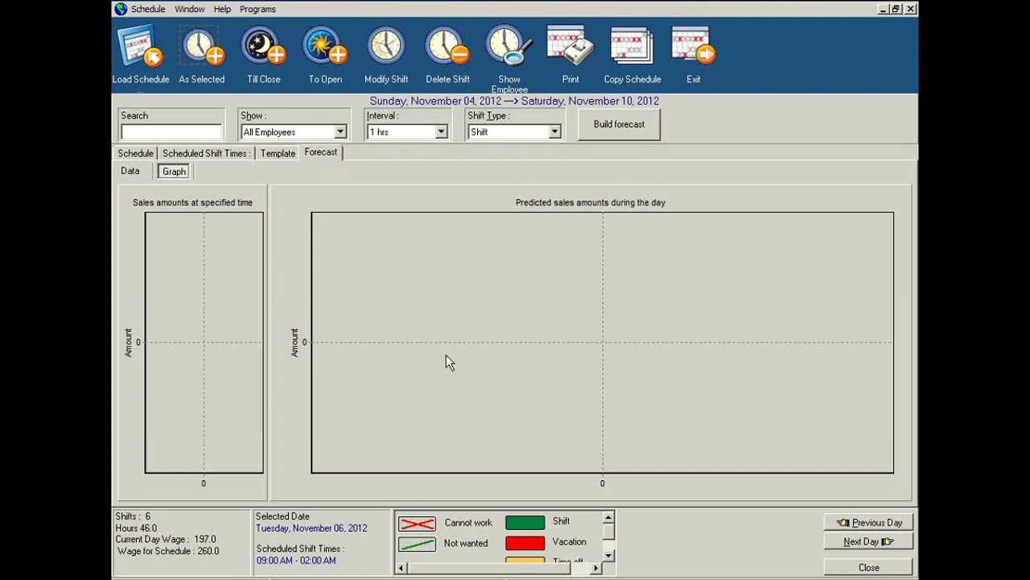
pyautogui.click(132, 171)
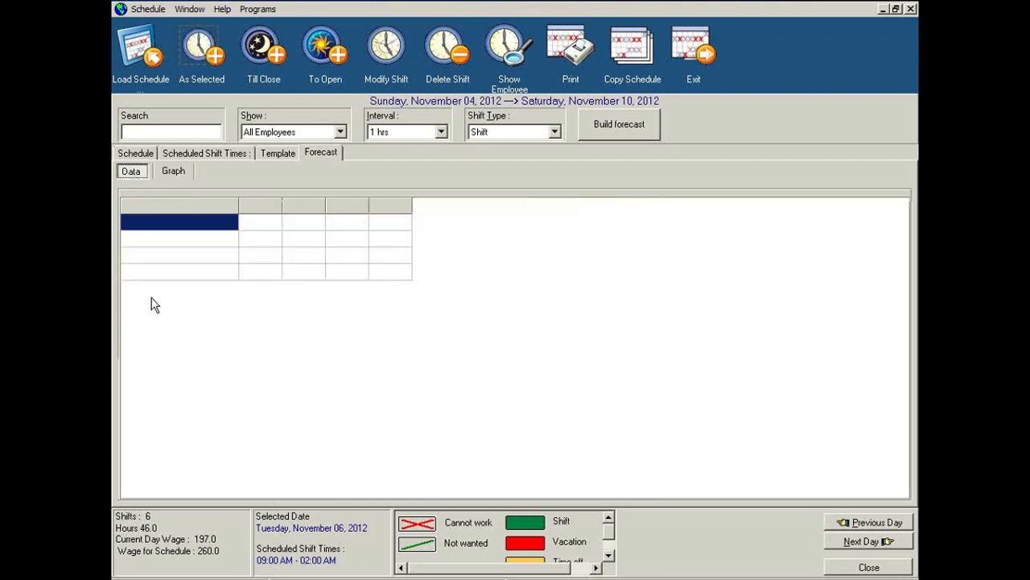
pyautogui.click(606, 139)
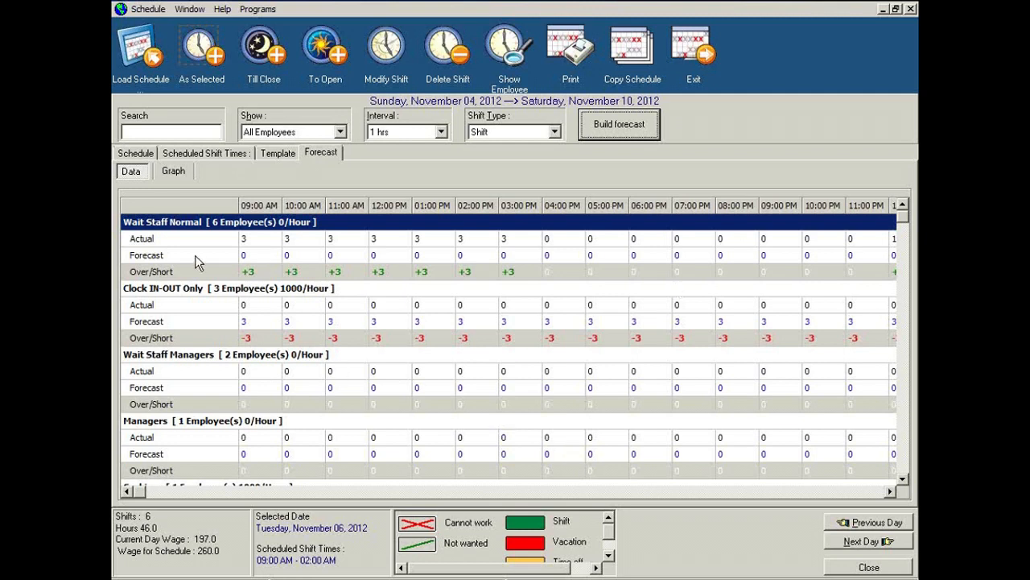
pyautogui.click(172, 170)
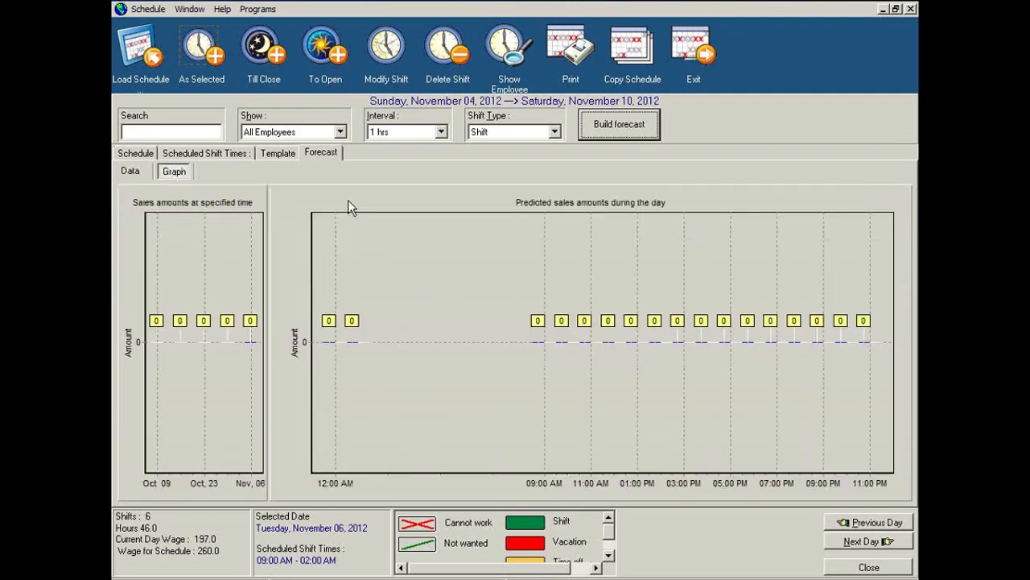
pyautogui.click(133, 172)
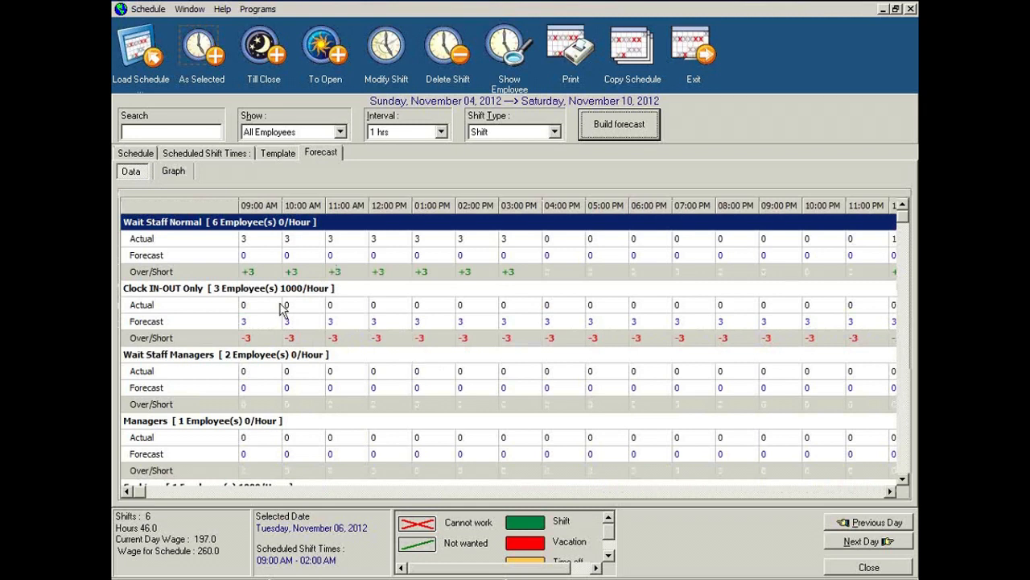
# Review the Tuesday template in Template Setup, including the Clock IN-OUT Only position's count and times, without changing it
pyautogui.click(147, 10)
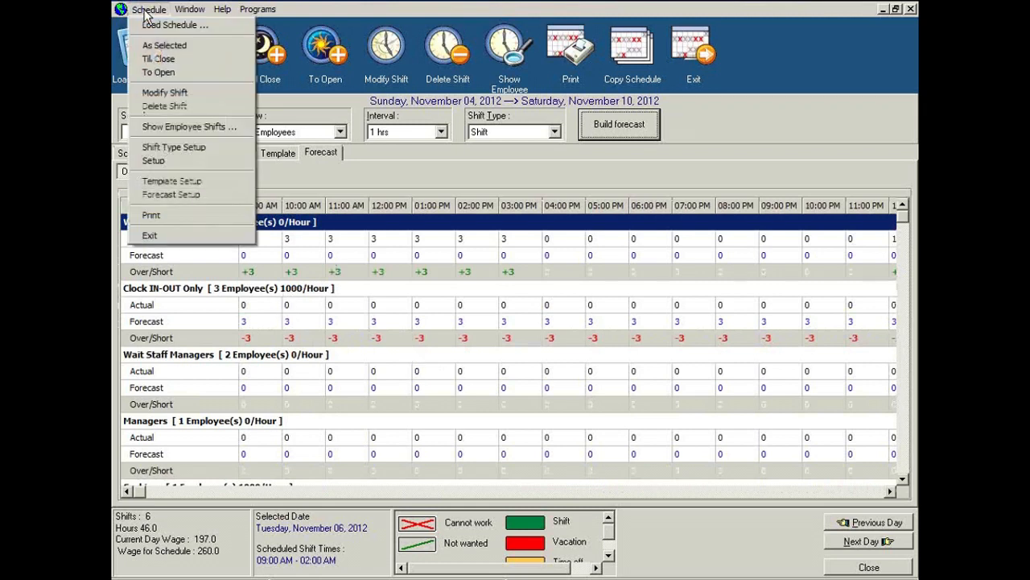
pyautogui.click(155, 183)
pyautogui.click(683, 132)
pyautogui.click(683, 132)
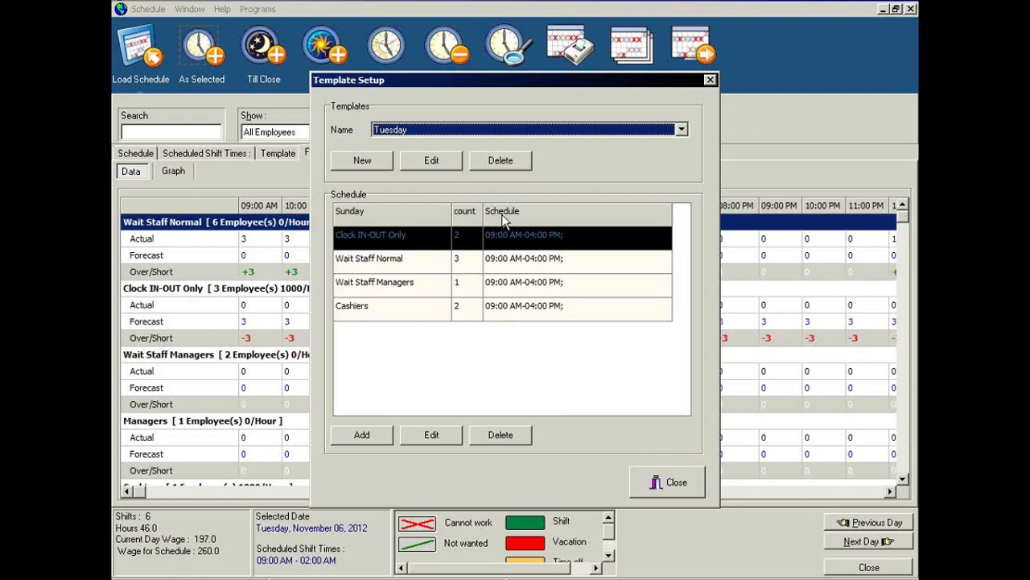
pyautogui.click(432, 436)
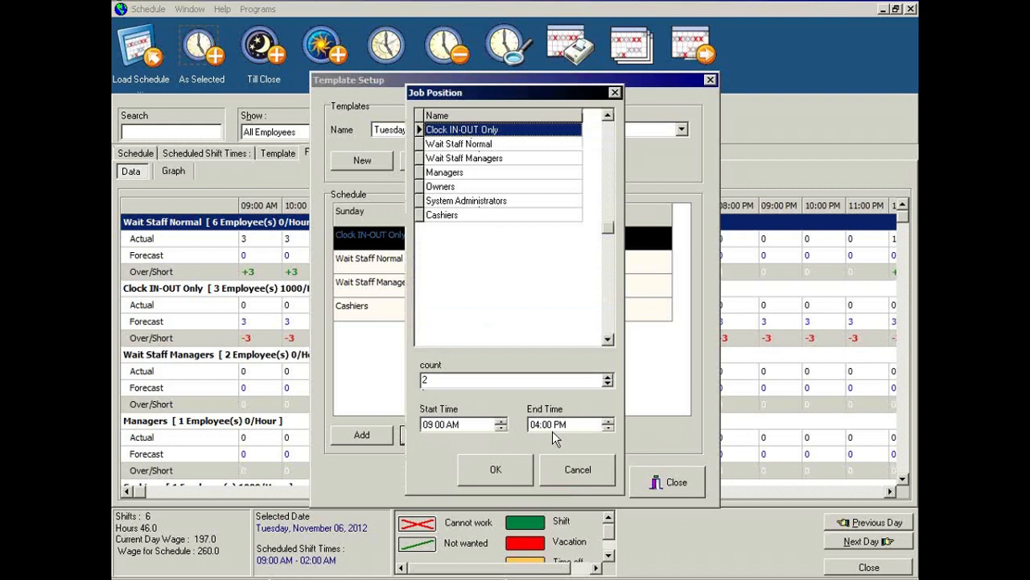
pyautogui.click(577, 469)
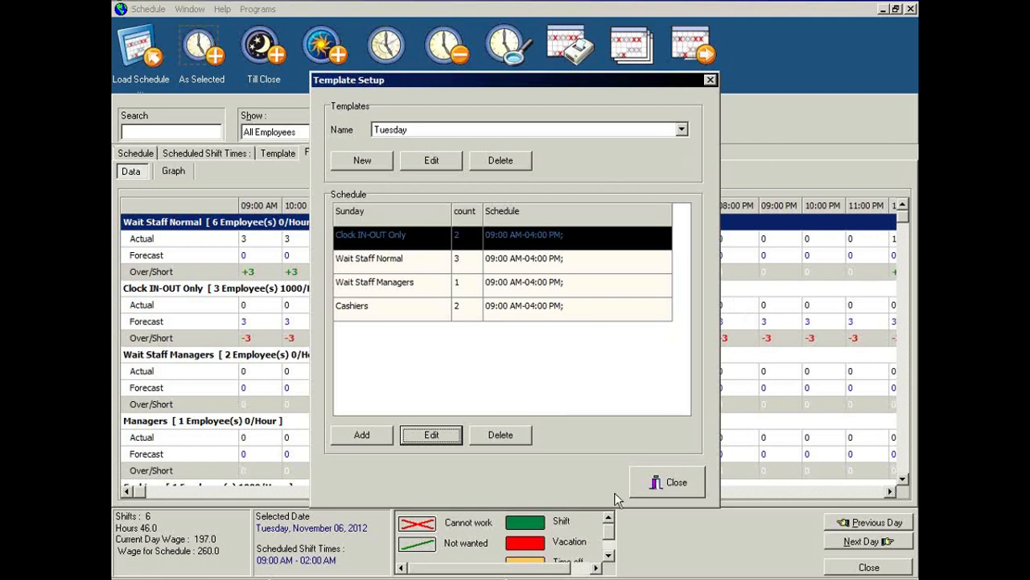
pyautogui.click(672, 479)
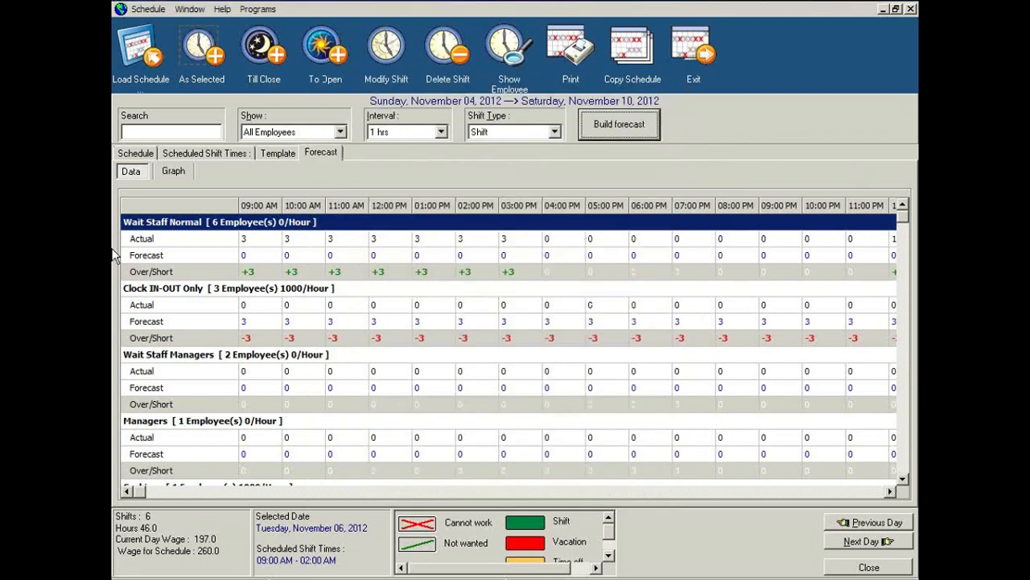
# Examine the Forecast Setup options for number of weeks, percentage adjustment and required employees, discarding any changes
pyautogui.click(142, 10)
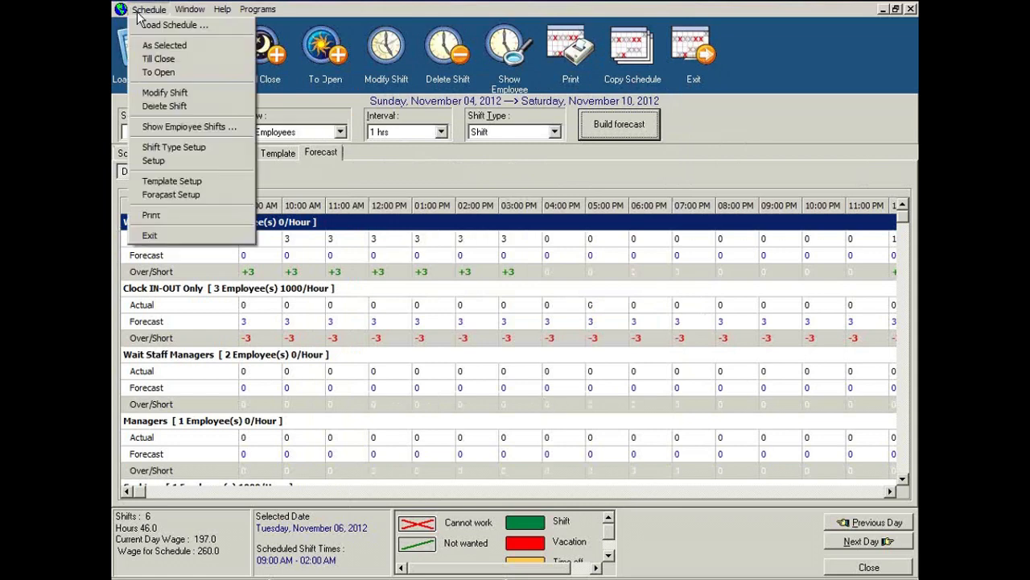
pyautogui.click(155, 196)
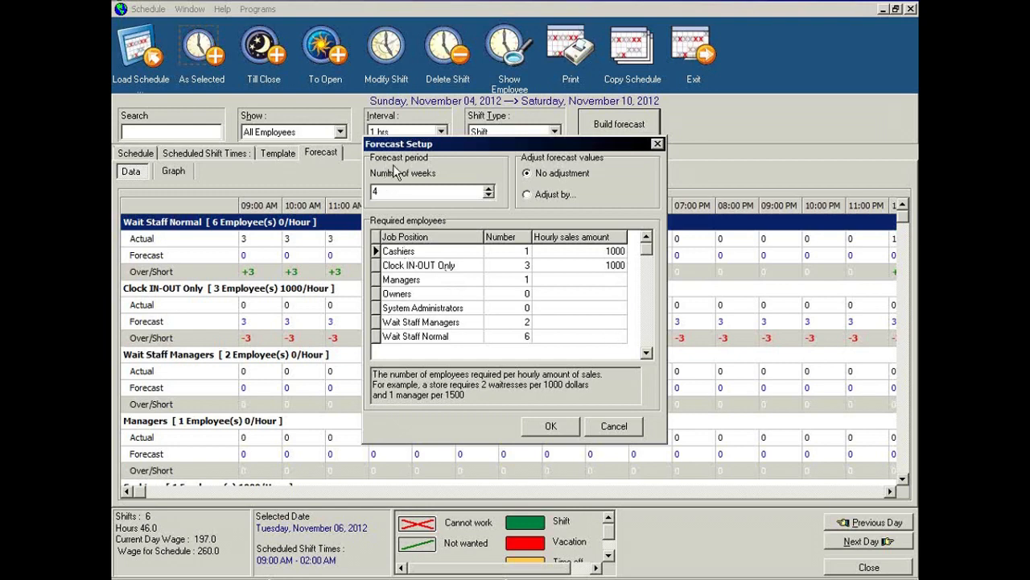
pyautogui.moveTo(400, 194); pyautogui.dragTo(314, 198)
pyautogui.click(397, 191)
pyautogui.click(530, 194)
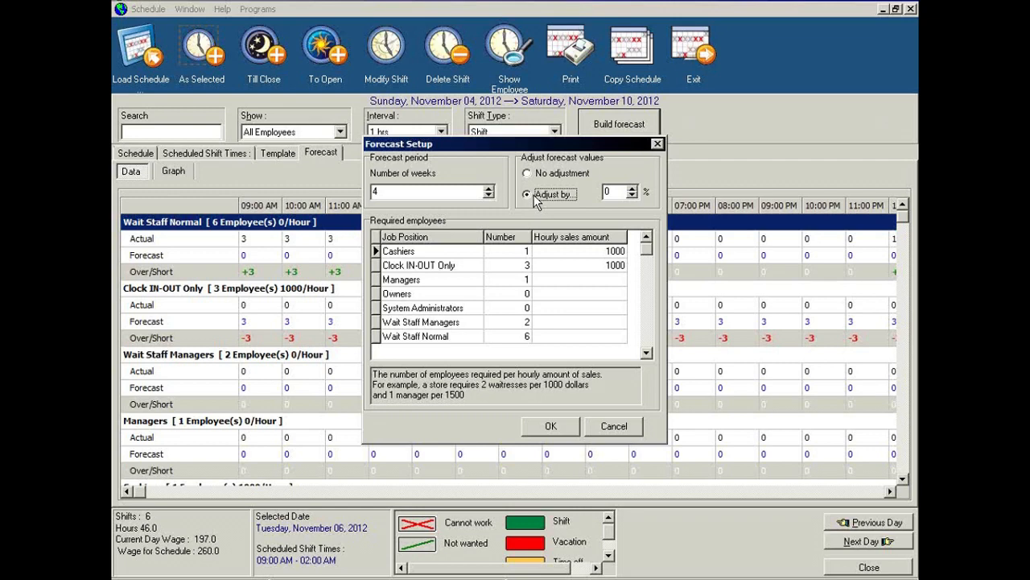
pyautogui.click(632, 188)
pyautogui.click(610, 433)
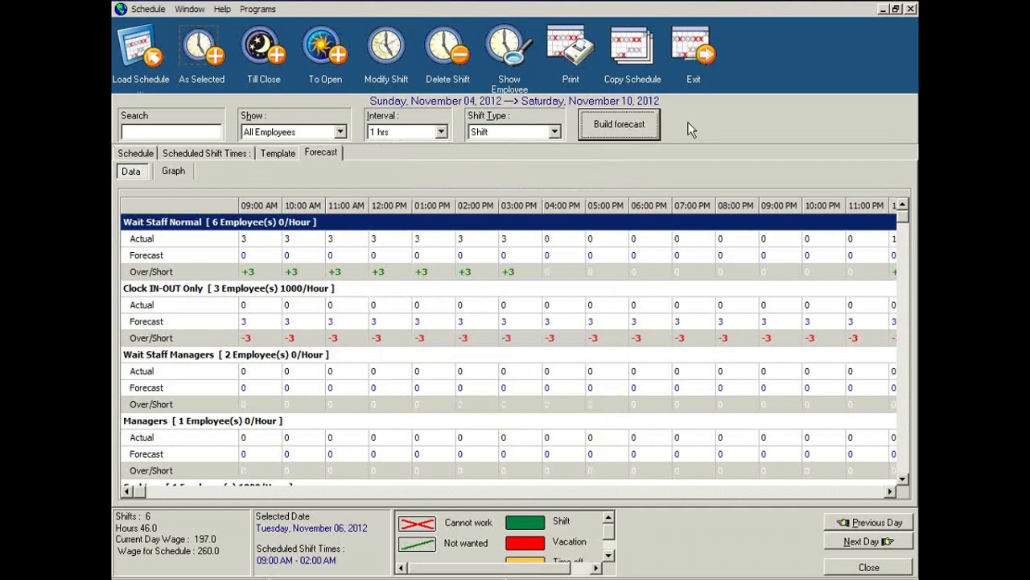
# Exit the scheduler and bring up the General Meal Breaks rule in Shift Rules Setup
pyautogui.click(691, 53)
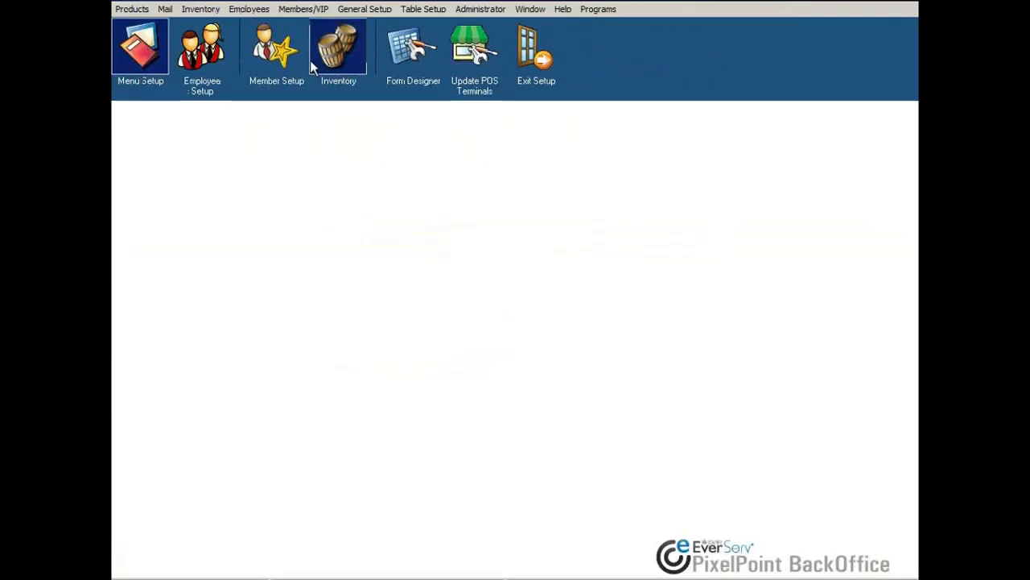
pyautogui.click(262, 10)
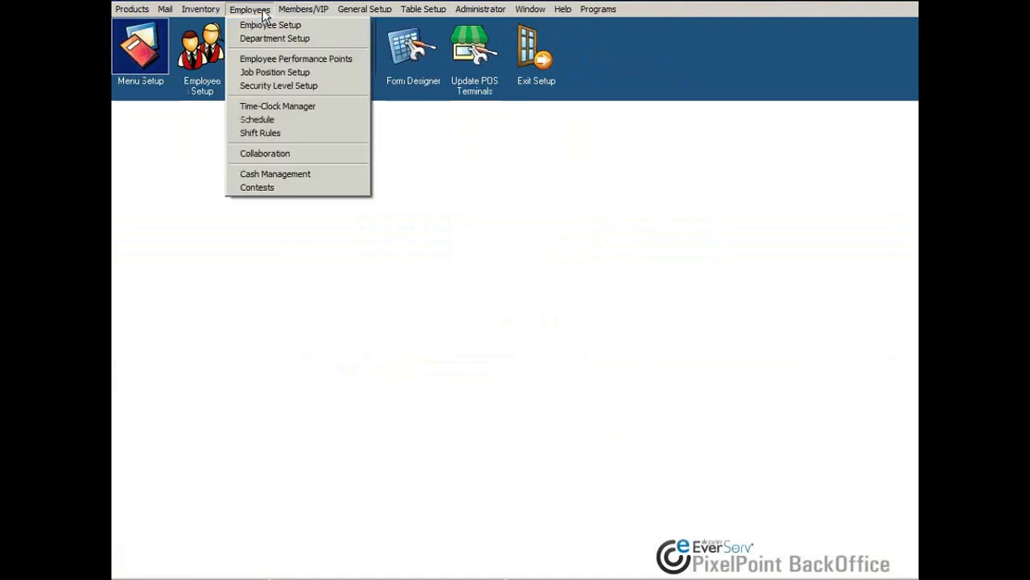
pyautogui.click(262, 134)
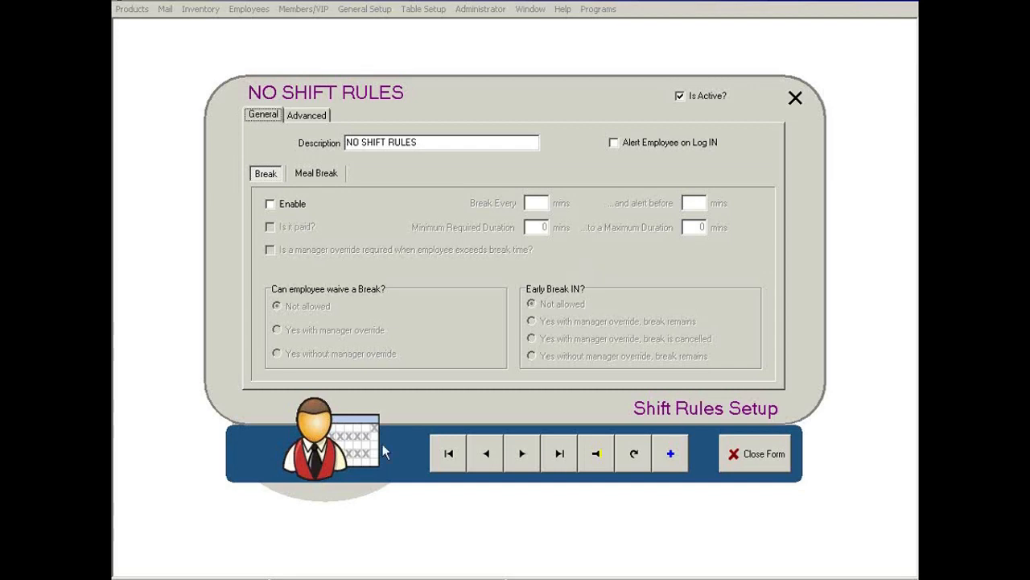
pyautogui.click(516, 461)
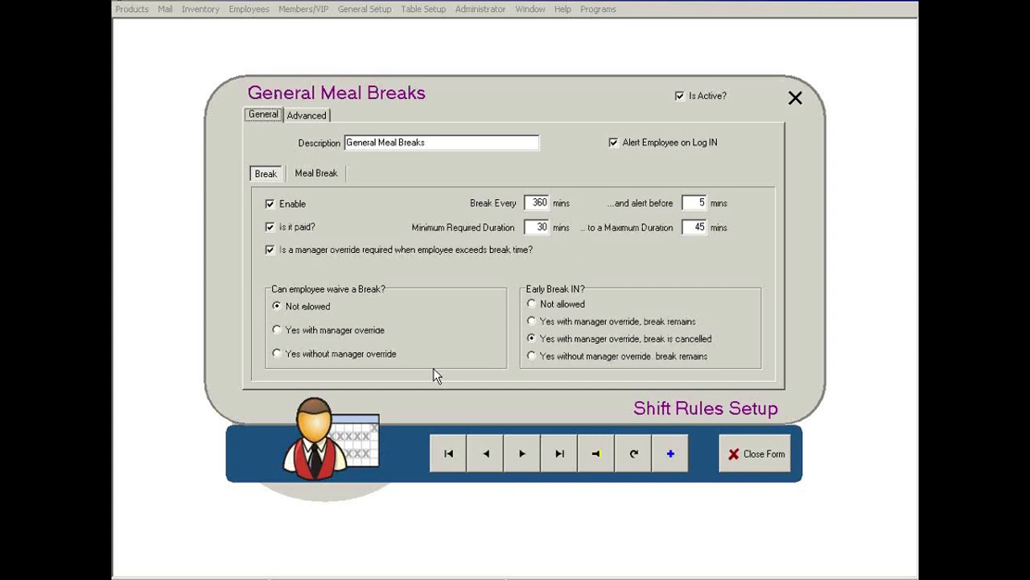
# Examine how enabling affects the General Meal Breaks rule's break options, and compare its Break and Meal Break settings
pyautogui.click(270, 204)
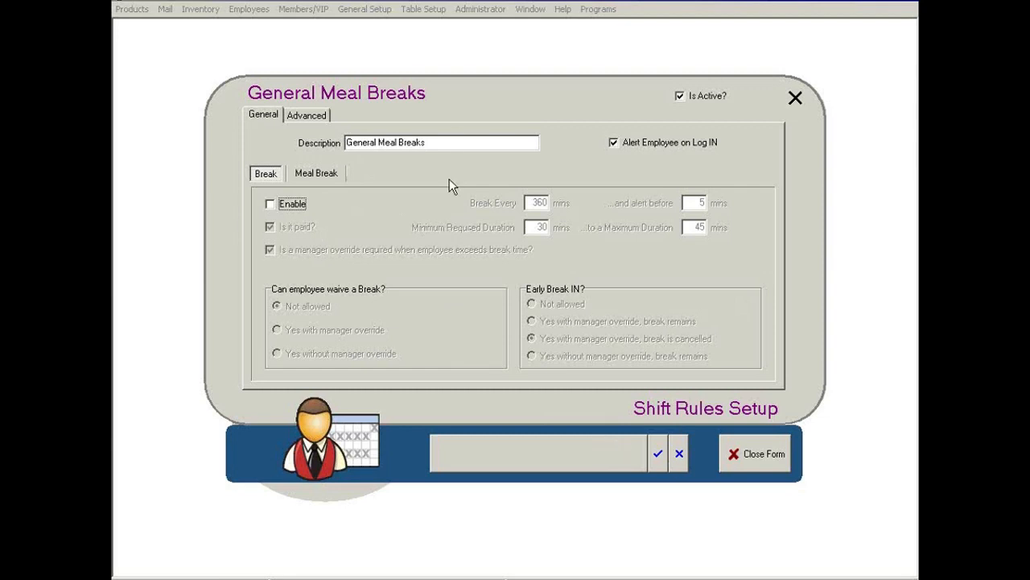
pyautogui.click(270, 203)
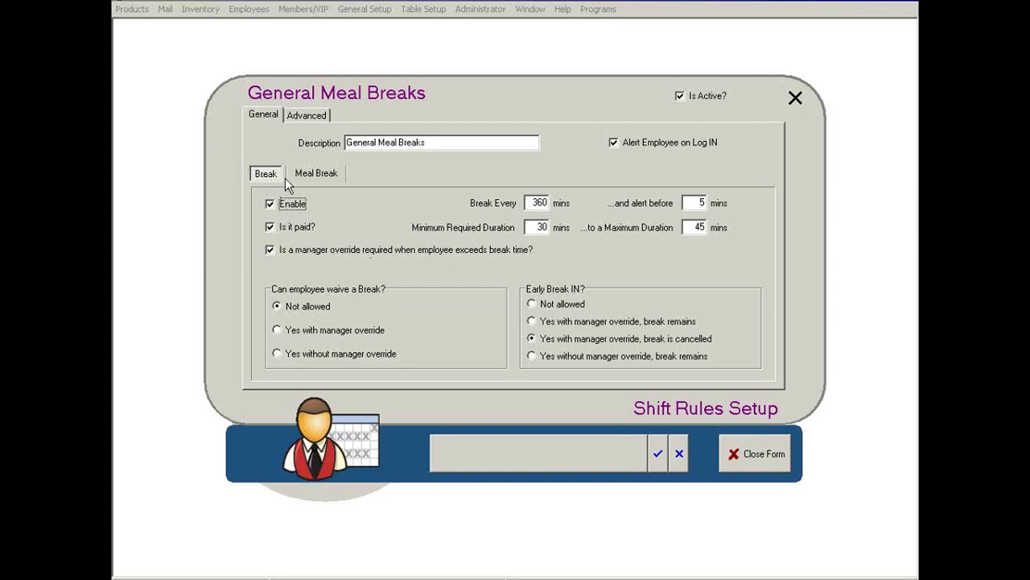
pyautogui.click(309, 177)
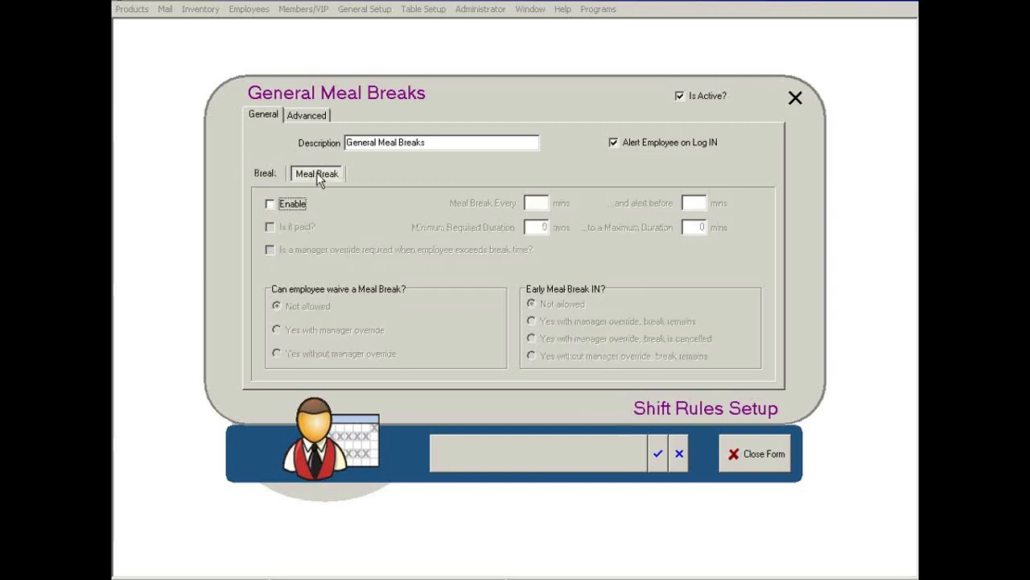
pyautogui.click(266, 174)
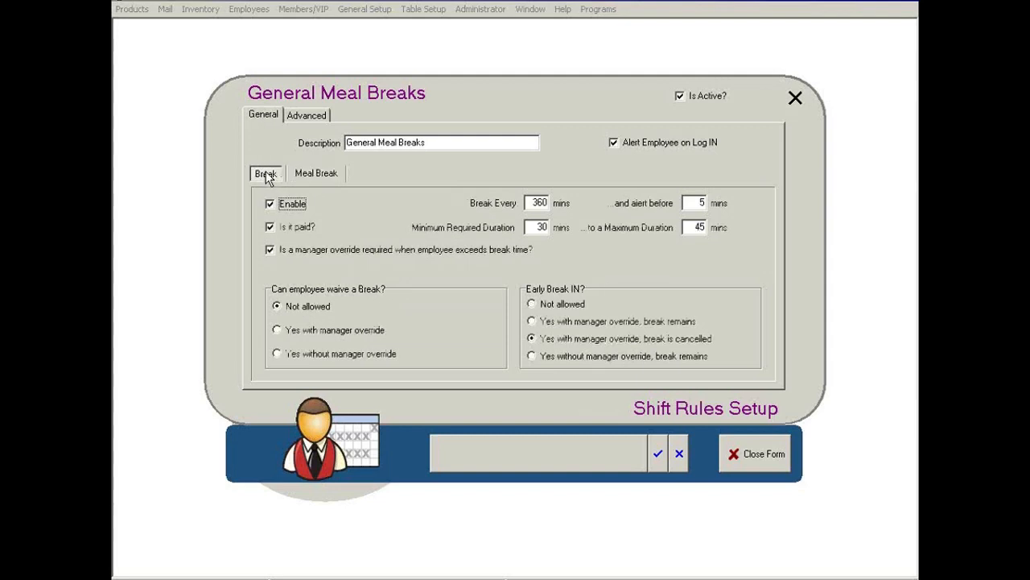
pyautogui.click(317, 179)
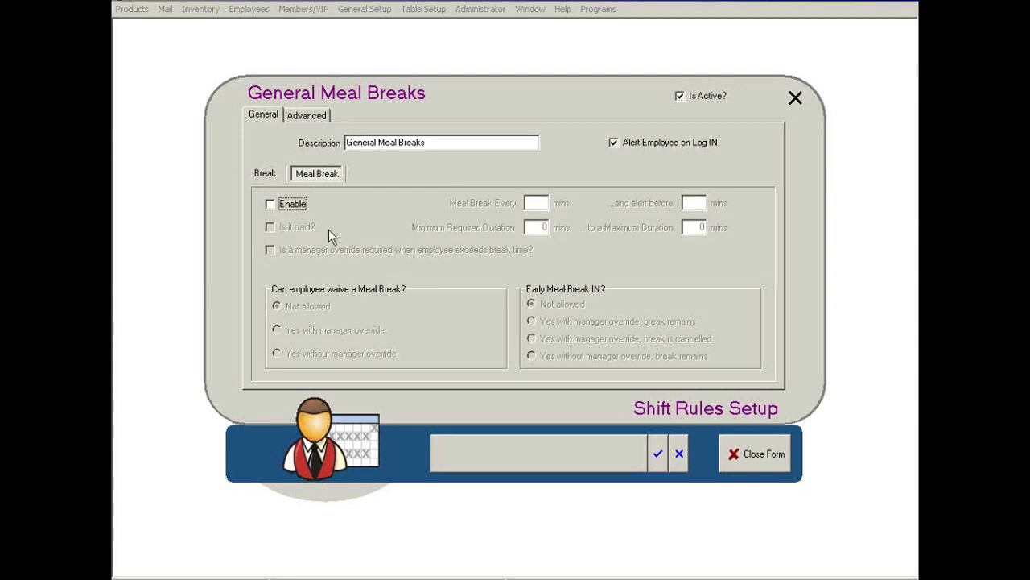
pyautogui.click(264, 175)
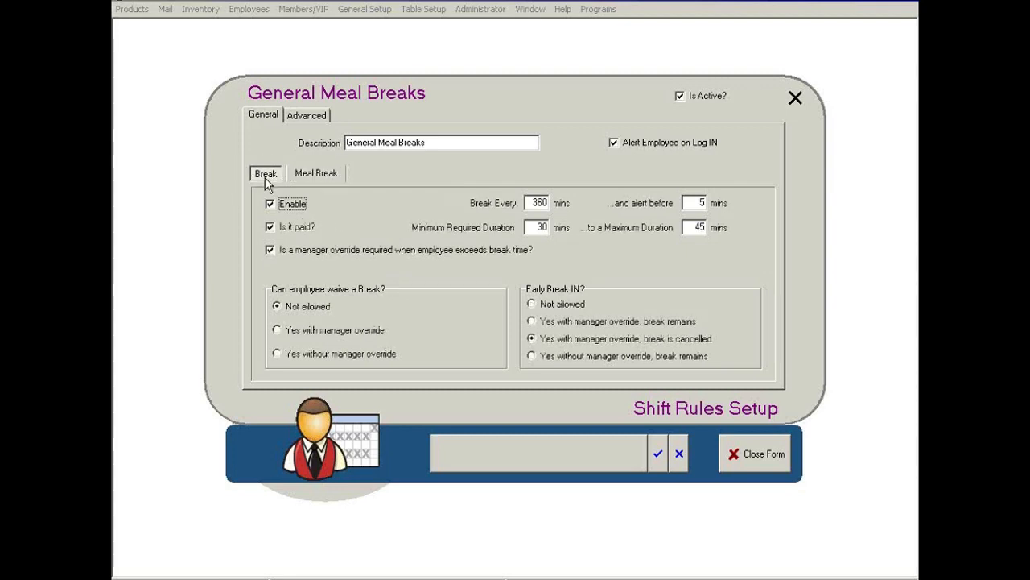
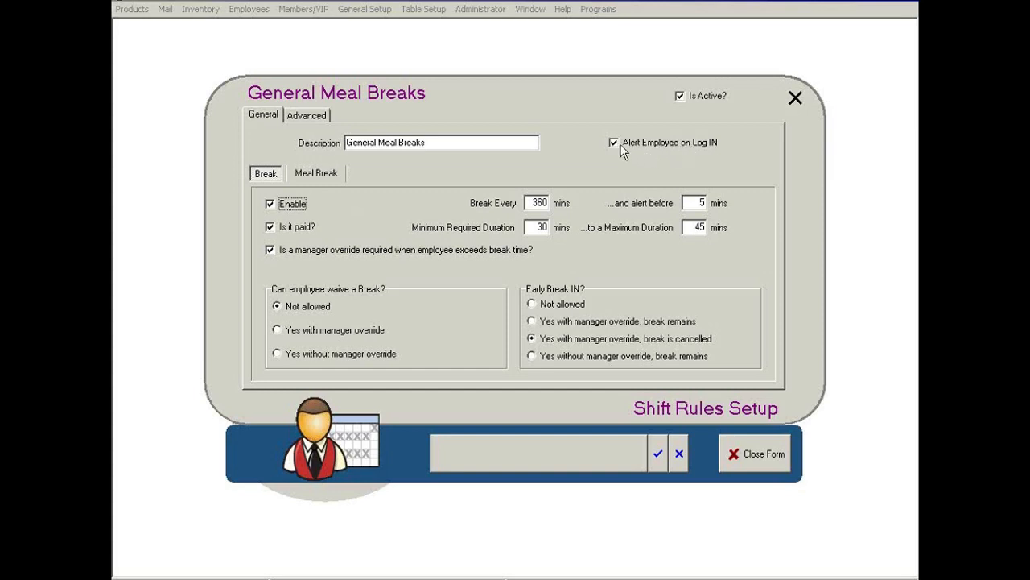
# Compare the General Meal Breaks rule's general and advanced settings while turning Alert Employee on Log IN off and back on
pyautogui.click(299, 115)
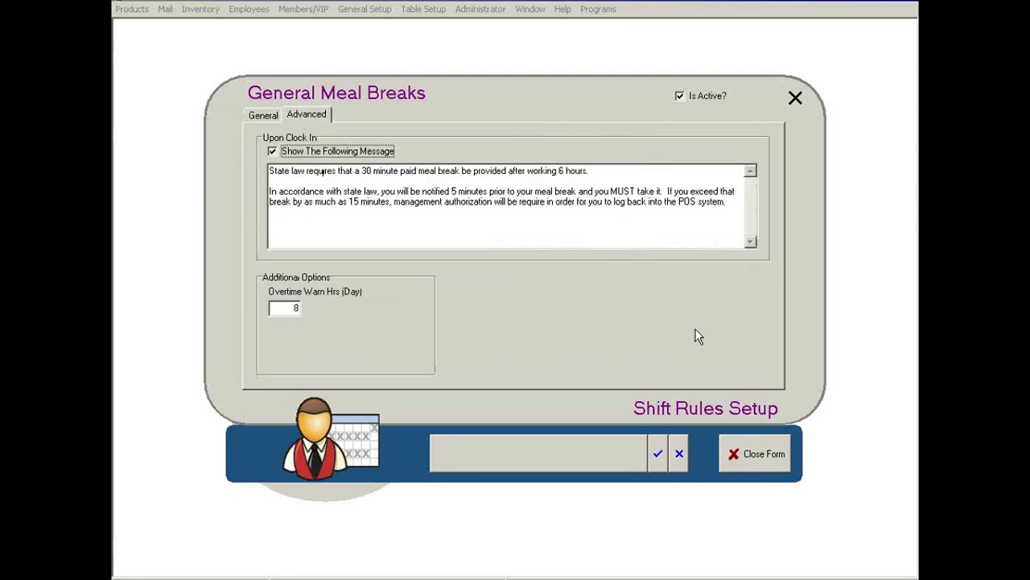
pyautogui.click(256, 116)
pyautogui.click(634, 144)
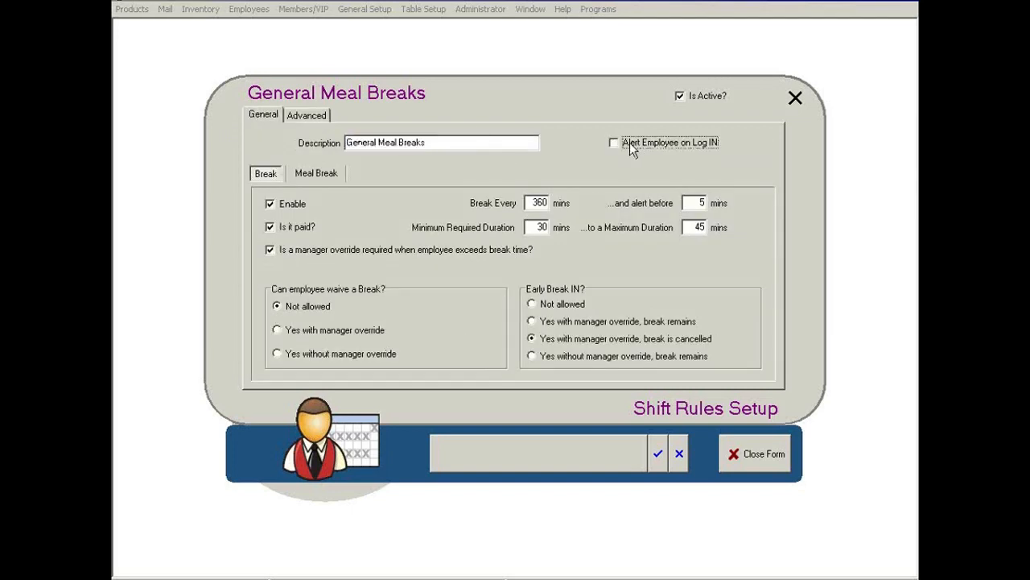
pyautogui.click(288, 116)
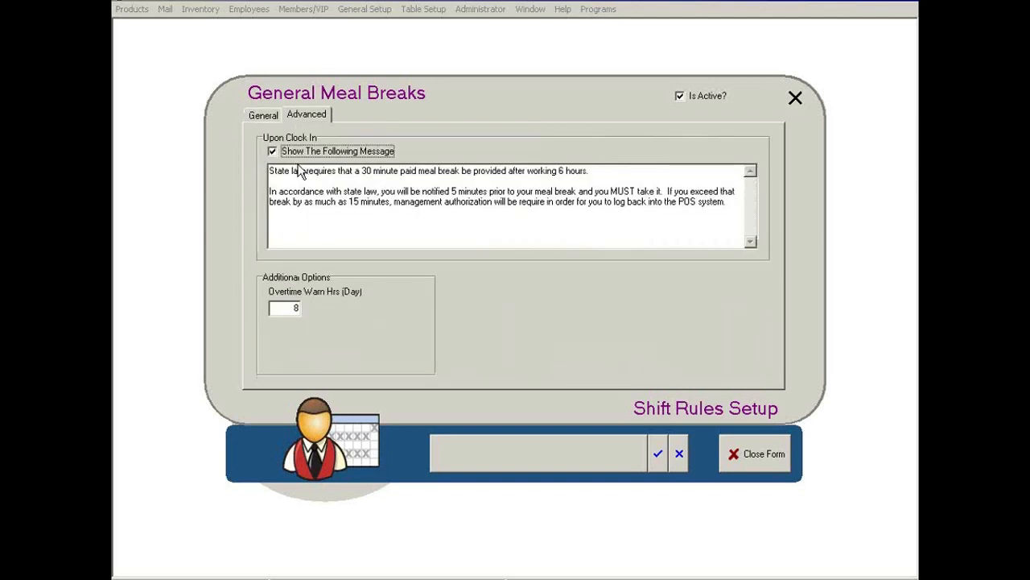
pyautogui.click(262, 115)
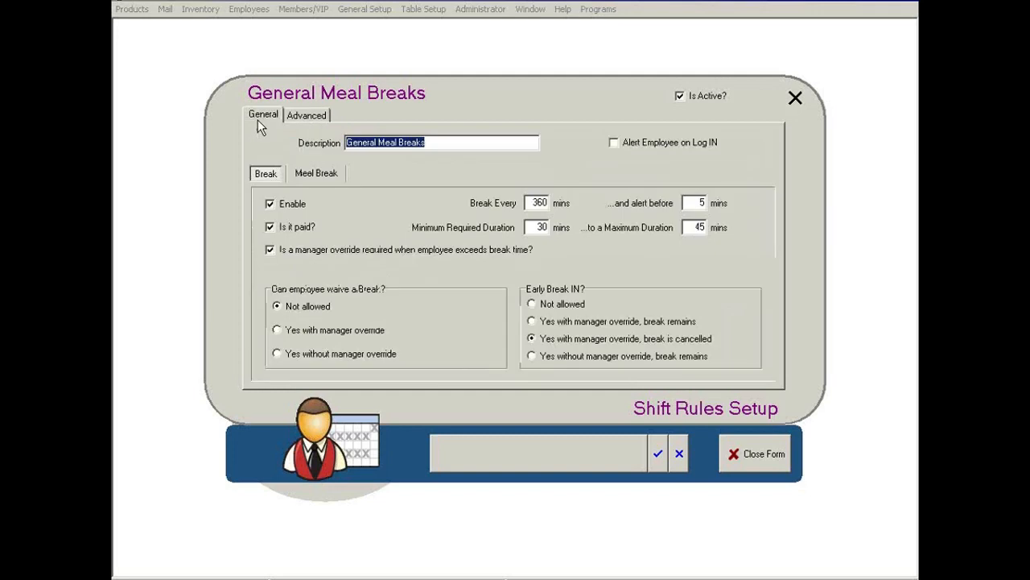
pyautogui.click(614, 146)
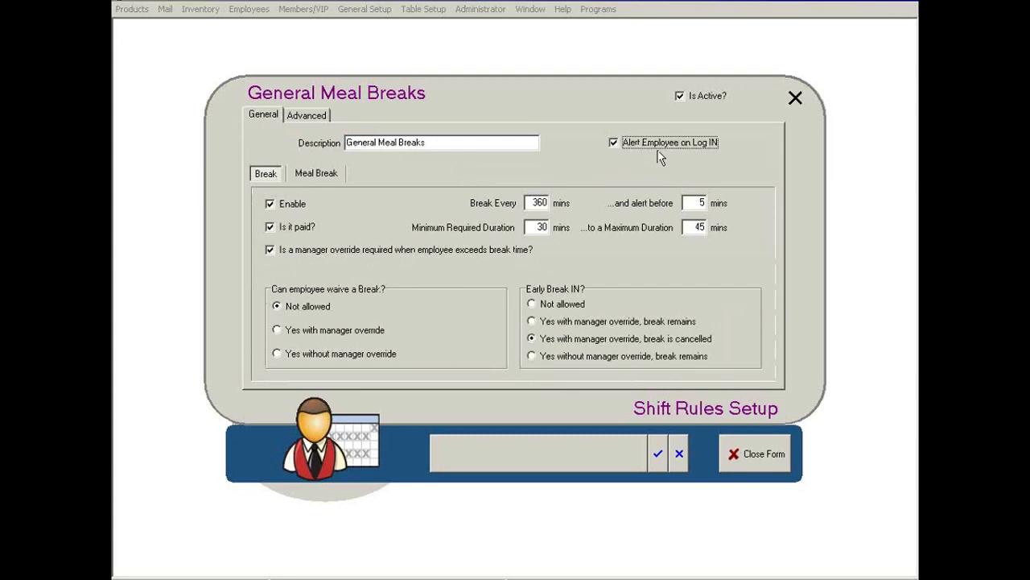
# Review the rule's clock-in message about the 30 minute paid meal break, then save the rule and close Shift Rules Setup
pyautogui.click(293, 117)
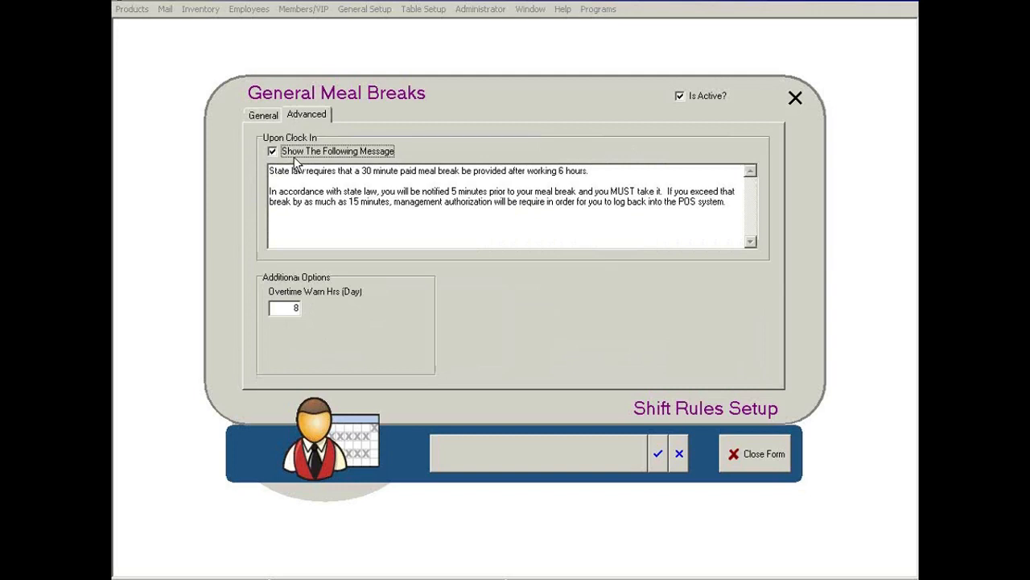
pyautogui.moveTo(738, 202); pyautogui.dragTo(240, 173)
pyautogui.click(322, 223)
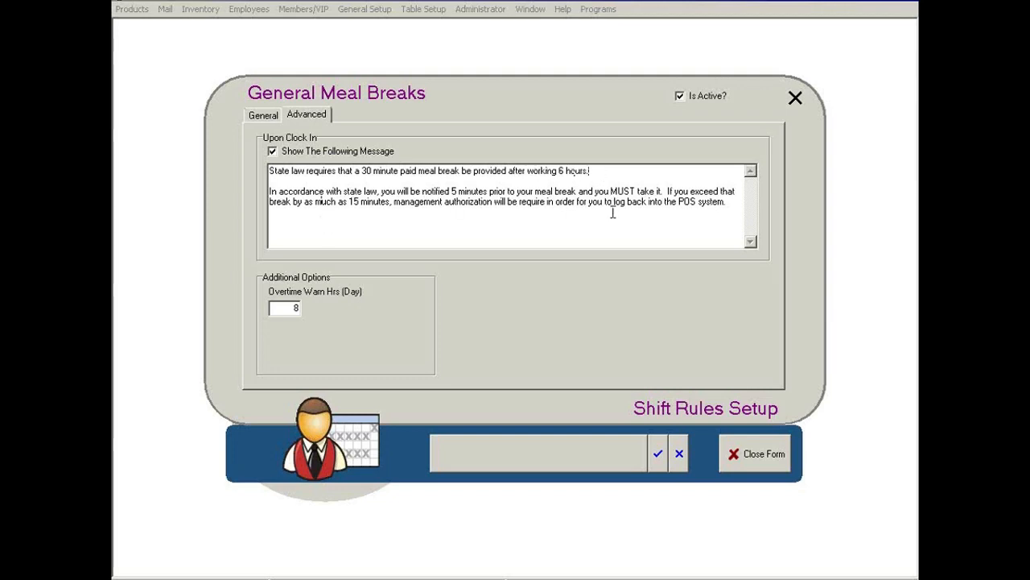
pyautogui.moveTo(733, 202); pyautogui.dragTo(214, 173)
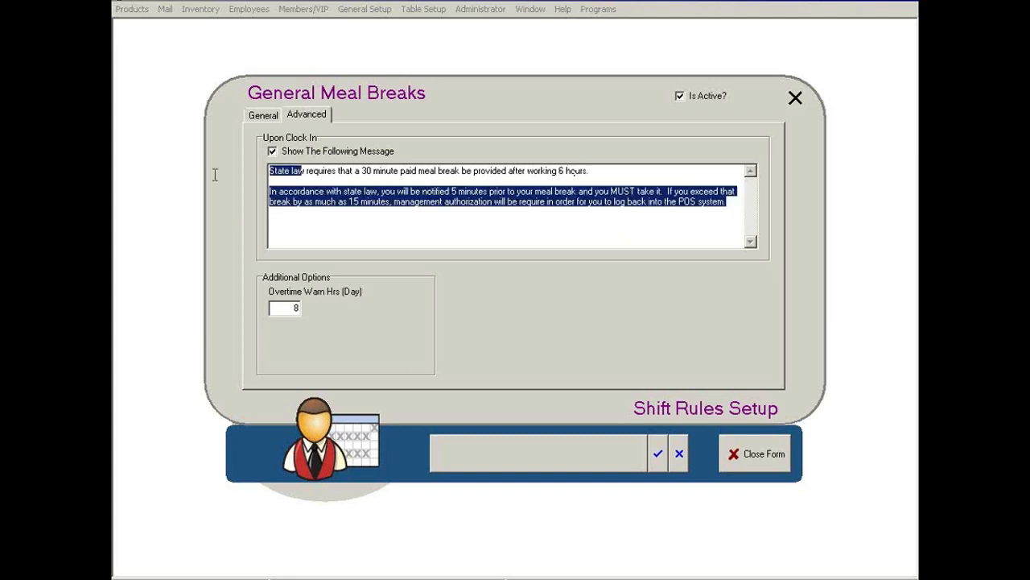
pyautogui.click(435, 226)
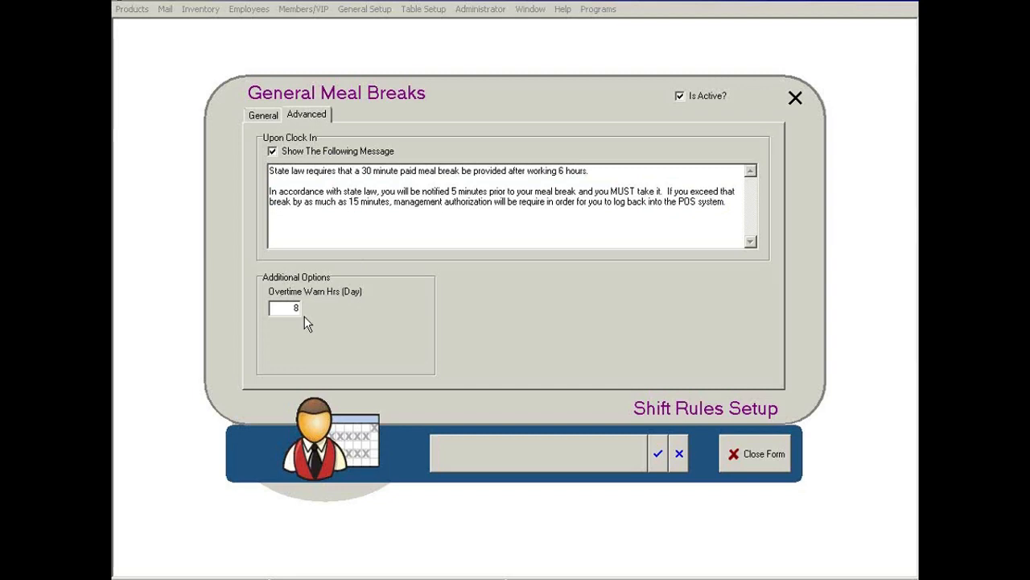
pyautogui.click(659, 456)
pyautogui.click(749, 461)
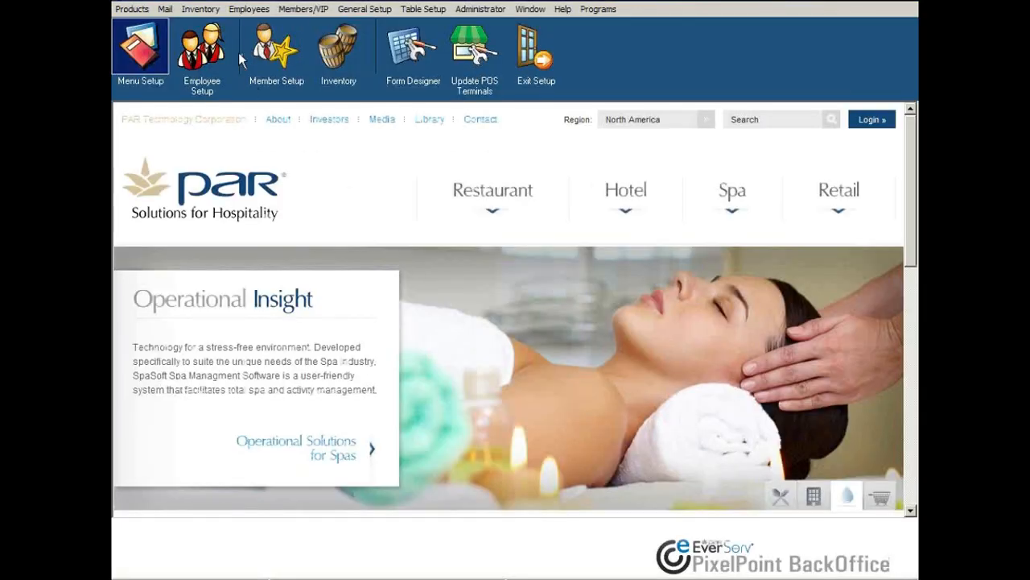
pyautogui.click(261, 9)
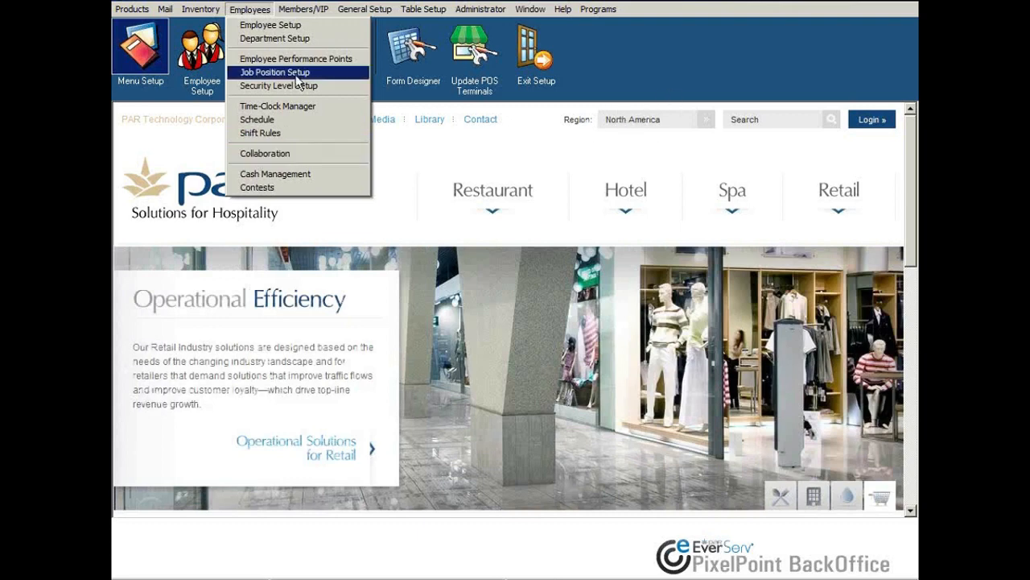
pyautogui.click(294, 161)
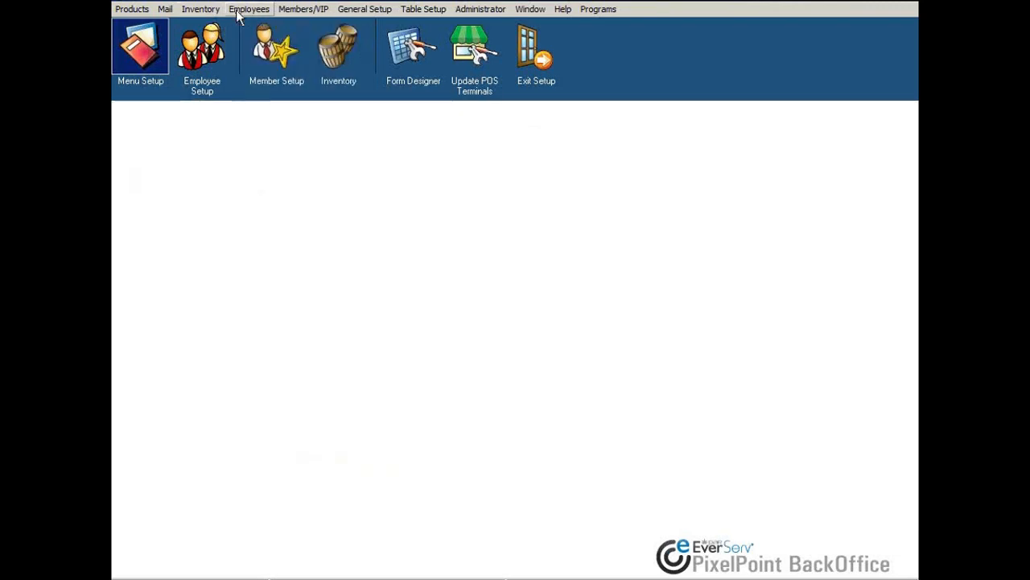
pyautogui.click(246, 10)
pyautogui.click(265, 154)
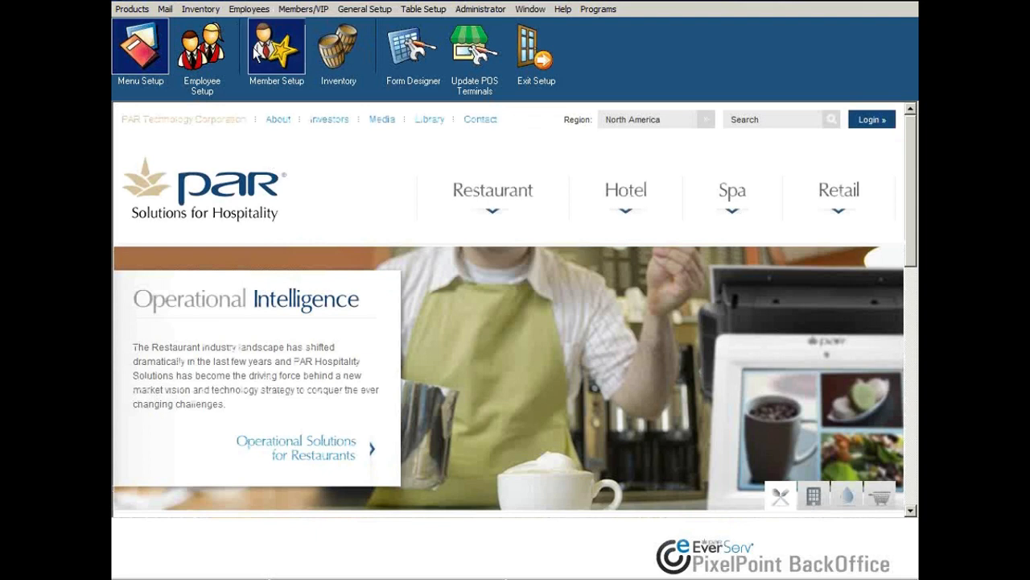
pyautogui.click(249, 10)
pyautogui.click(265, 155)
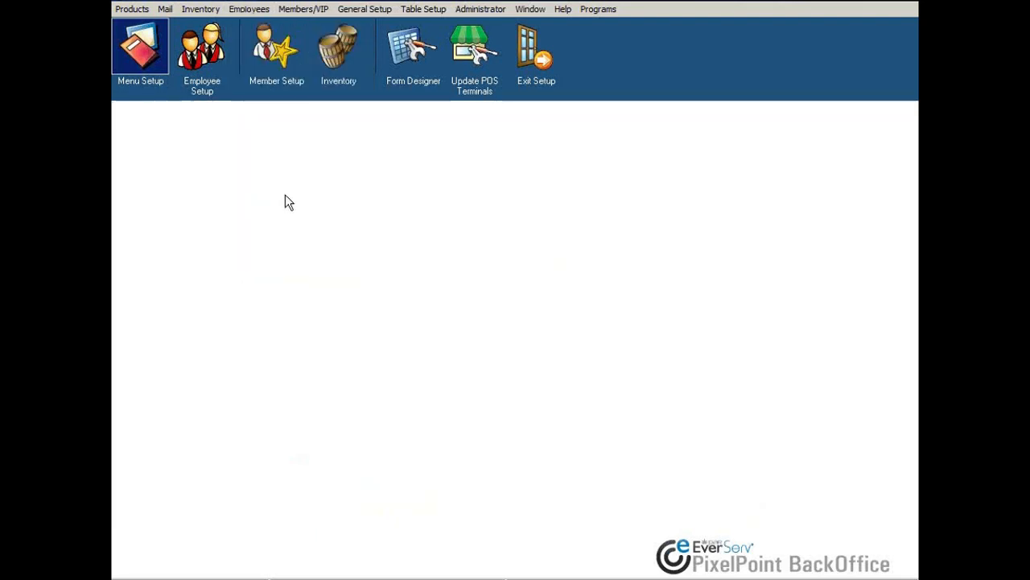
# Bring up the Most Desserts contest in Employee Contest Setup and examine its name and Date Range period, discarding the date selection
pyautogui.click(249, 10)
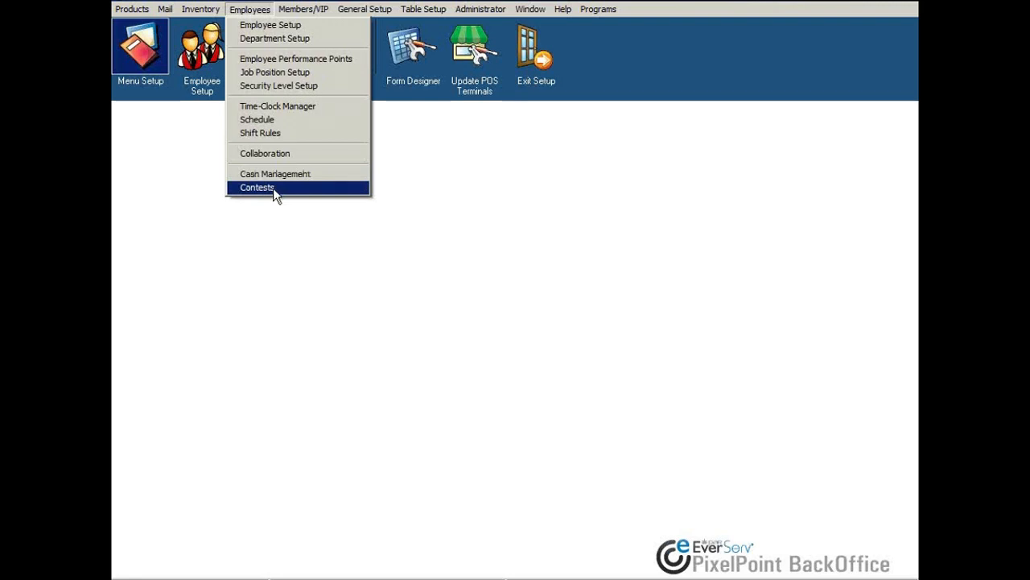
pyautogui.click(273, 187)
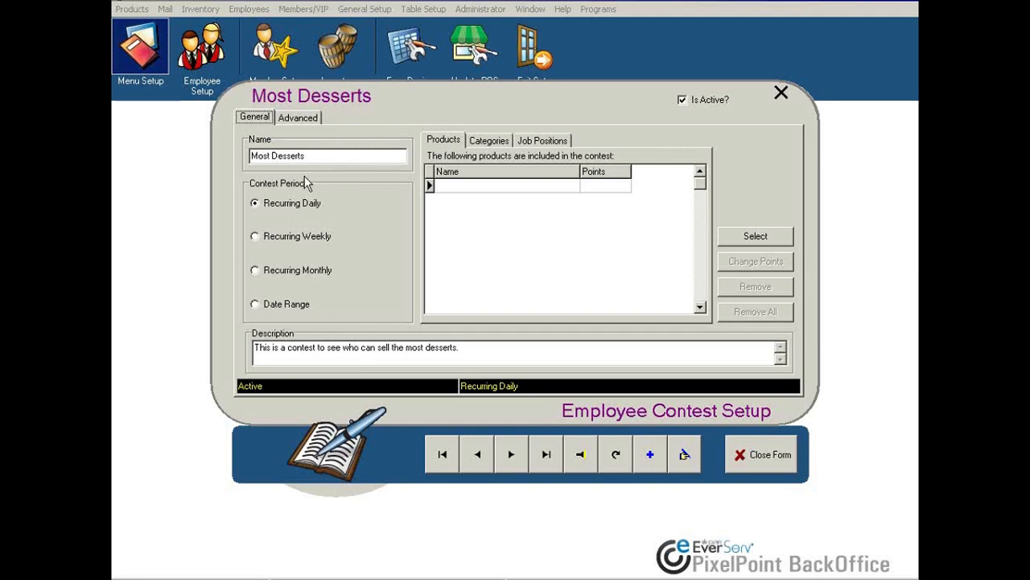
pyautogui.click(316, 159)
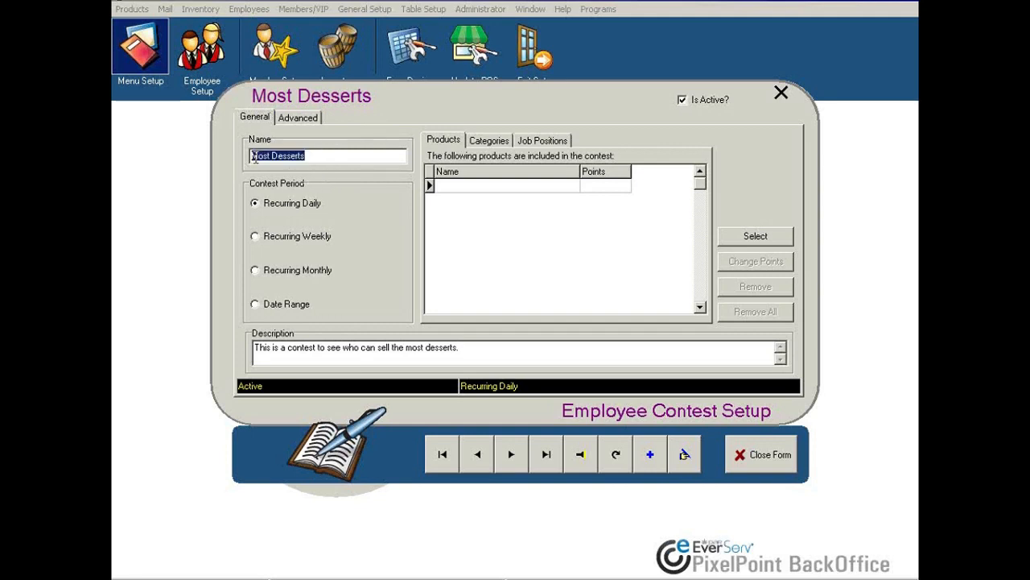
pyautogui.click(346, 156)
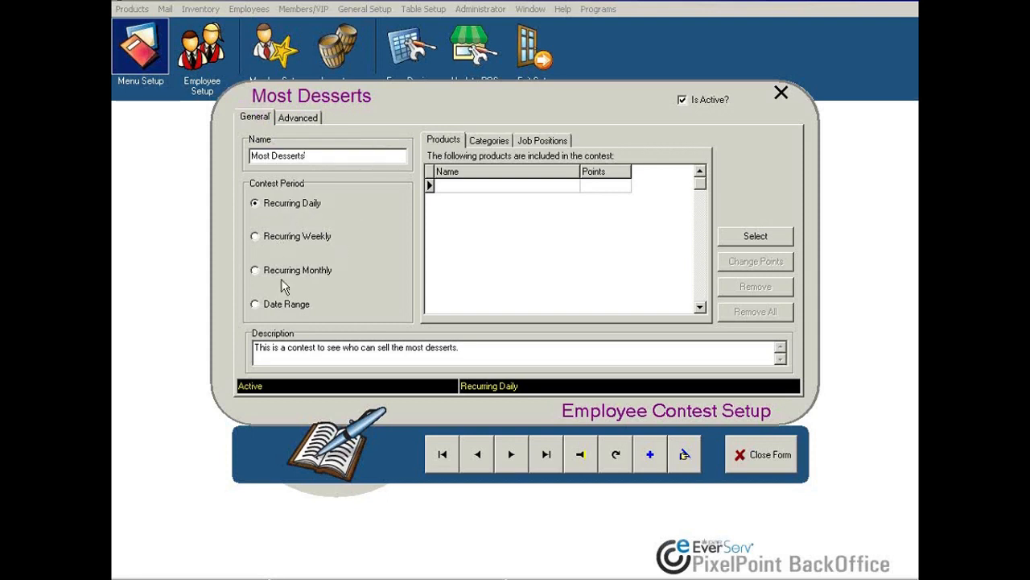
pyautogui.click(312, 305)
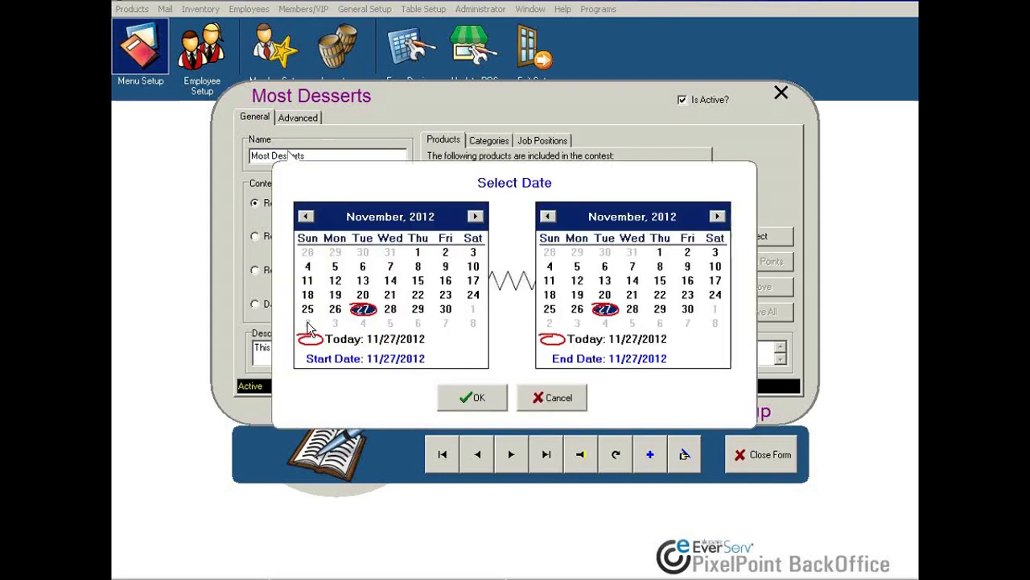
pyautogui.click(553, 398)
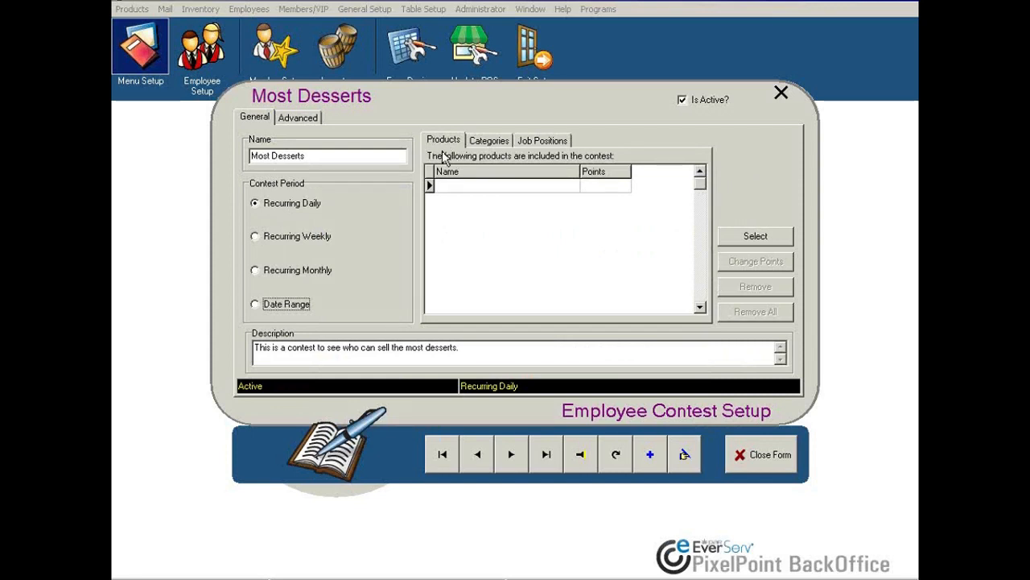
# Add the Greek Salad product to the Most Desserts contest and assign it 5 points
pyautogui.click(766, 238)
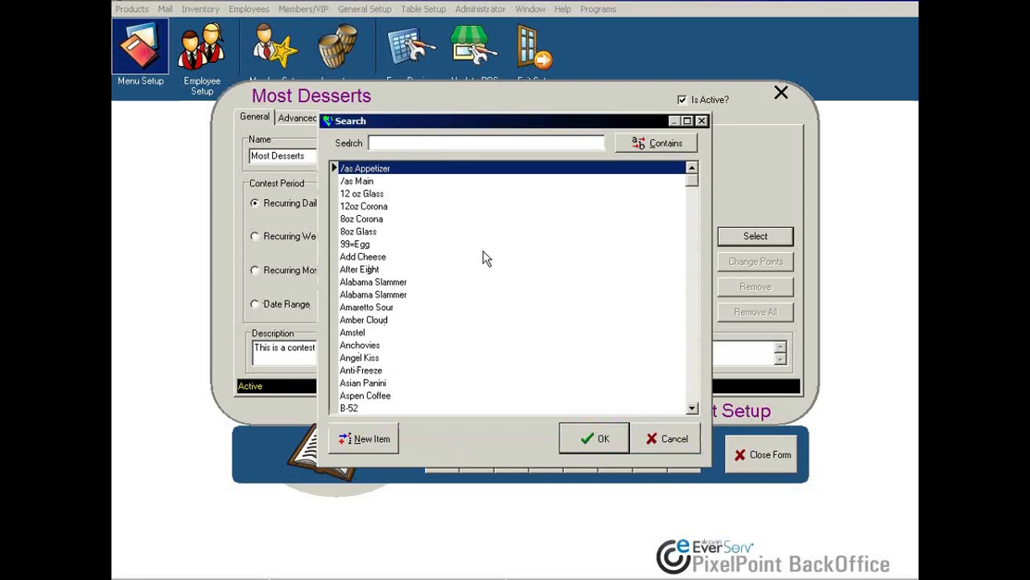
pyautogui.click(417, 294)
pyautogui.press('Down')
pyautogui.press('Down')
pyautogui.press('Down')
pyautogui.press('Down')
pyautogui.press('Down')
pyautogui.press('Down')
pyautogui.press('Down')
pyautogui.press('Down')
pyautogui.press('Down')
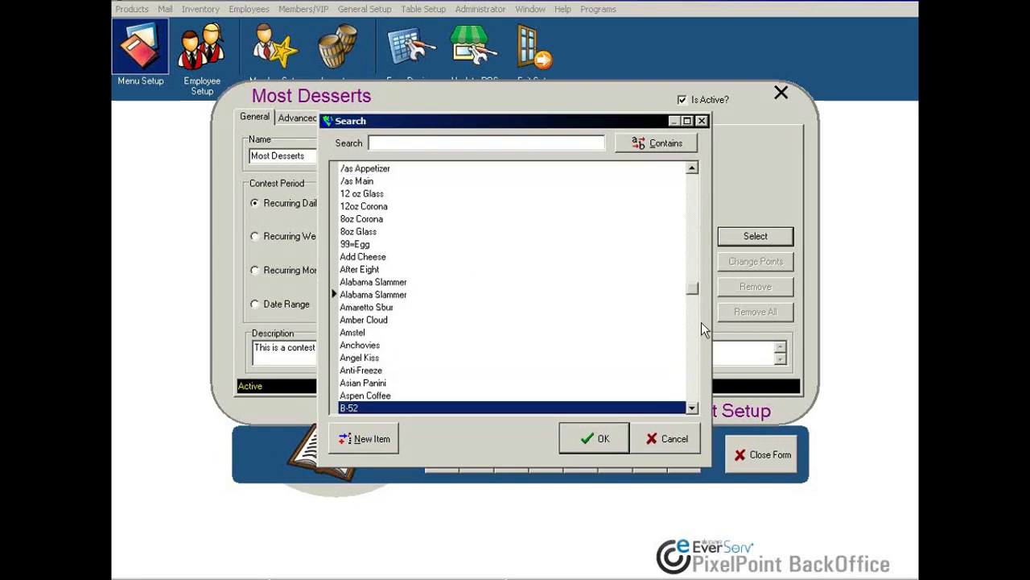
pyautogui.press('Down')
pyautogui.press('Down')
pyautogui.press('Down')
pyautogui.press('Down')
pyautogui.press('Down')
pyautogui.press('Down')
pyautogui.press('Down')
pyautogui.press('Down')
pyautogui.press('Down')
pyautogui.press('Down')
pyautogui.press('Down')
pyautogui.press('Down')
pyautogui.press('Down')
pyautogui.press('Down')
pyautogui.press('Down')
pyautogui.press('Down')
pyautogui.press('Down')
pyautogui.press('Down')
pyautogui.press('Down')
pyautogui.press('Down')
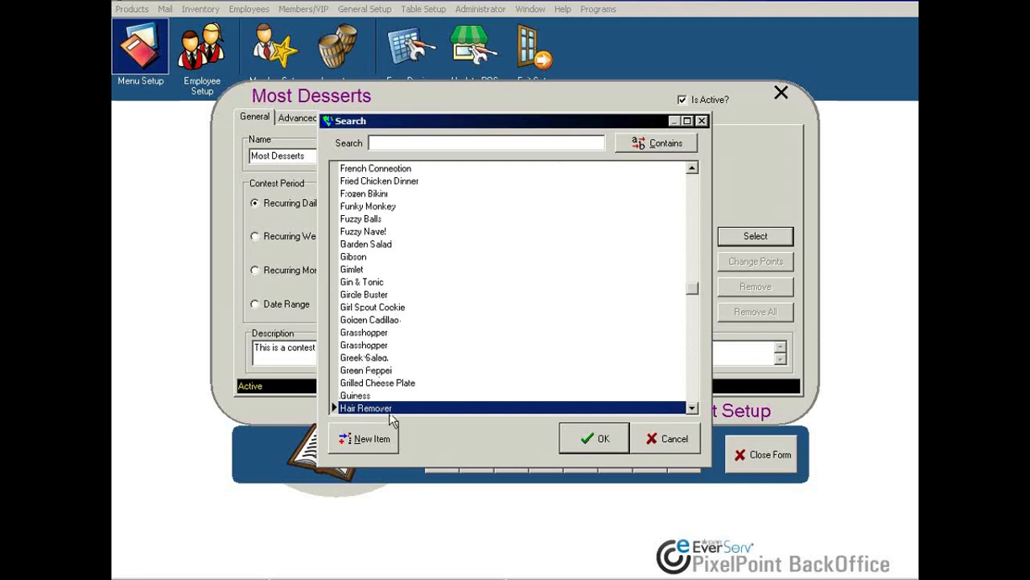
pyautogui.click(364, 359)
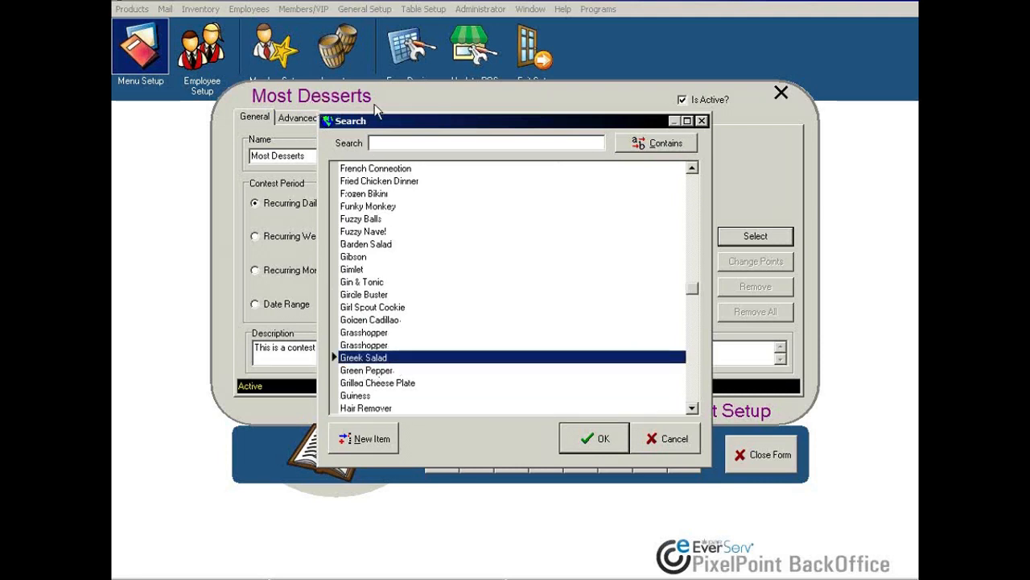
pyautogui.click(600, 439)
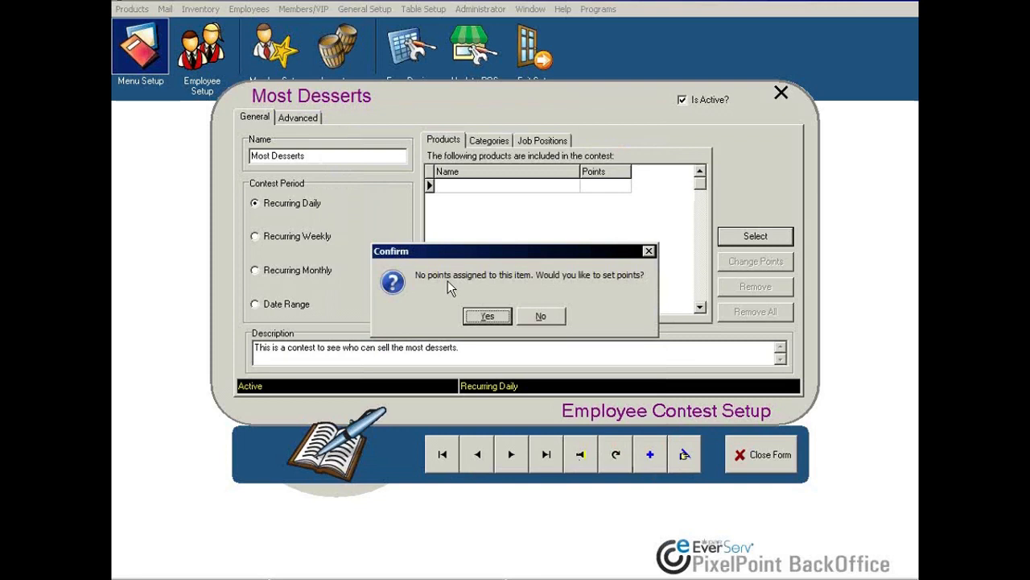
pyautogui.click(488, 316)
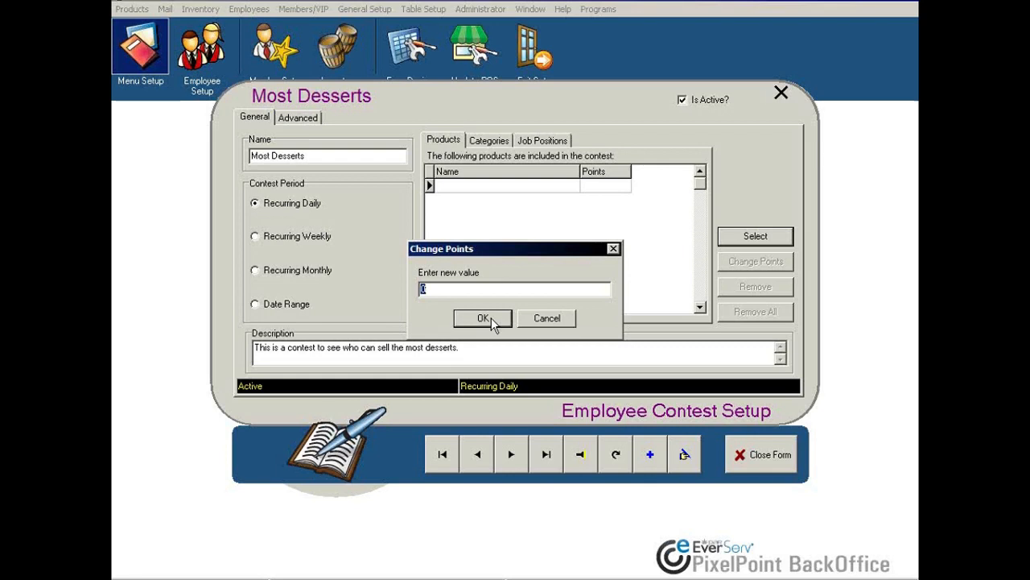
pyautogui.write('5')
pyautogui.click(481, 318)
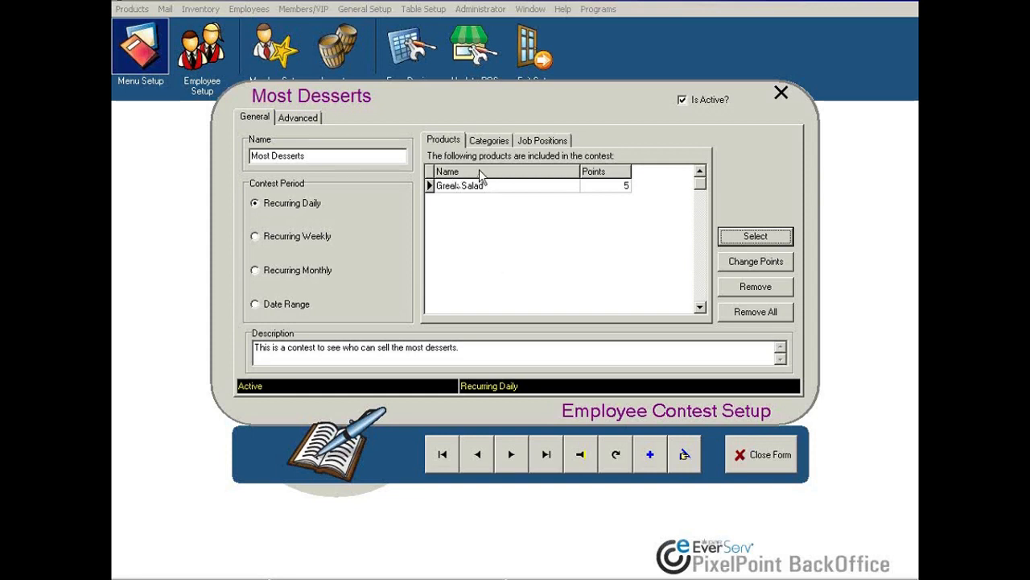
# Review the products, categories and job positions included in the Most Desserts contest
pyautogui.click(486, 142)
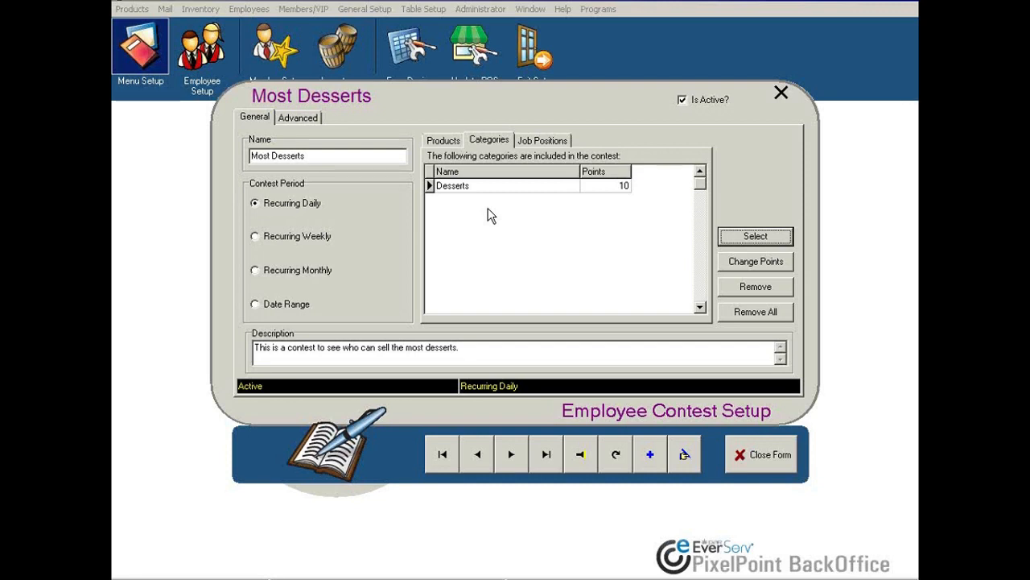
pyautogui.click(432, 142)
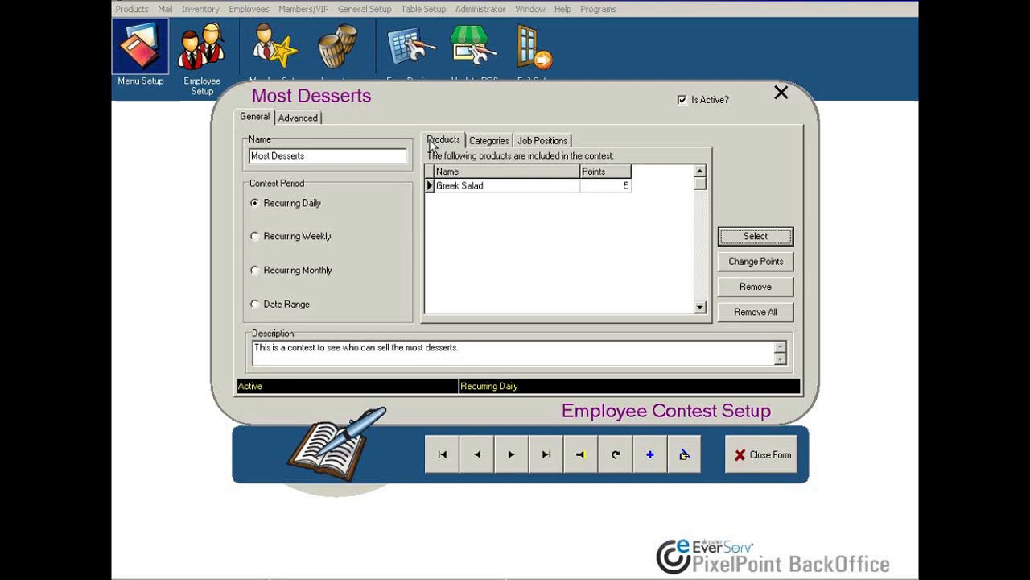
pyautogui.click(485, 142)
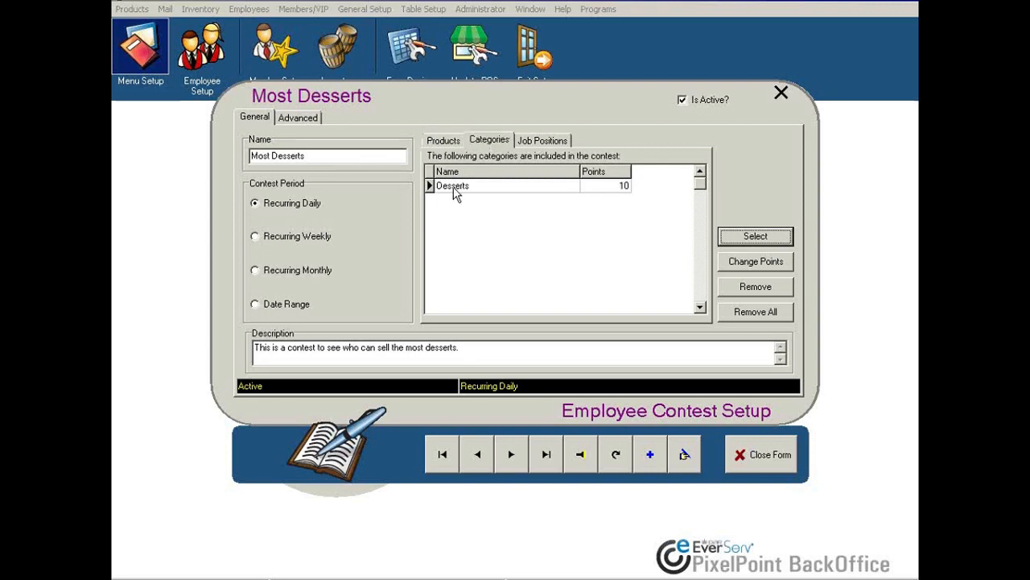
pyautogui.click(534, 141)
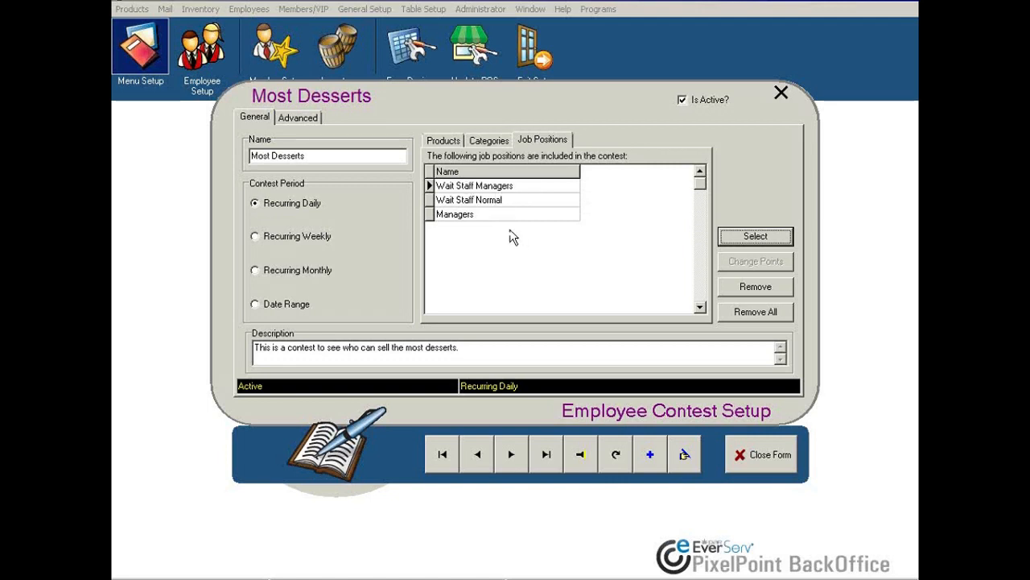
pyautogui.click(482, 141)
pyautogui.click(444, 141)
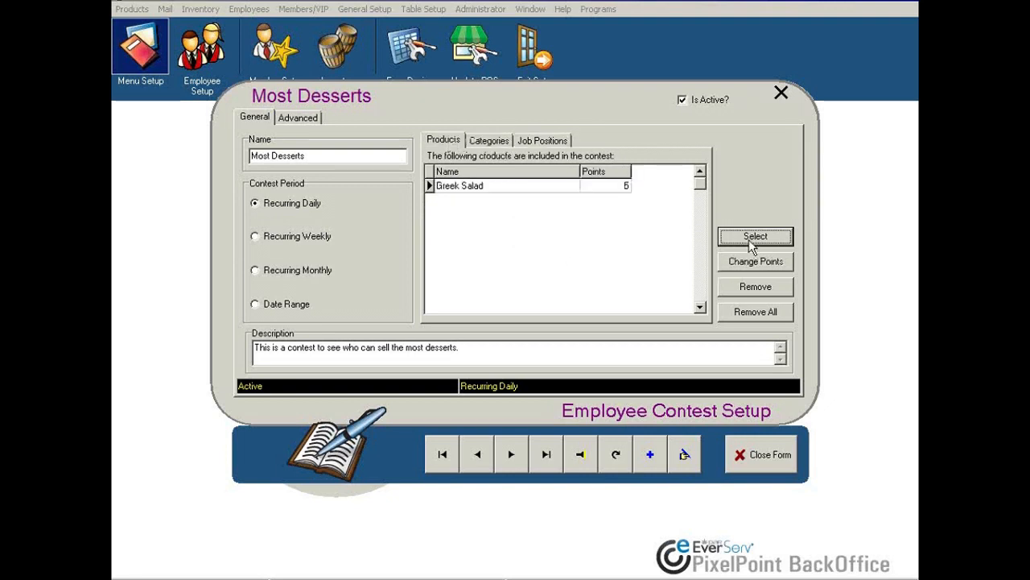
# Bring up the product selection and the points entry for Greek Salad in the Most Desserts contest, cancelling the points change
pyautogui.click(491, 187)
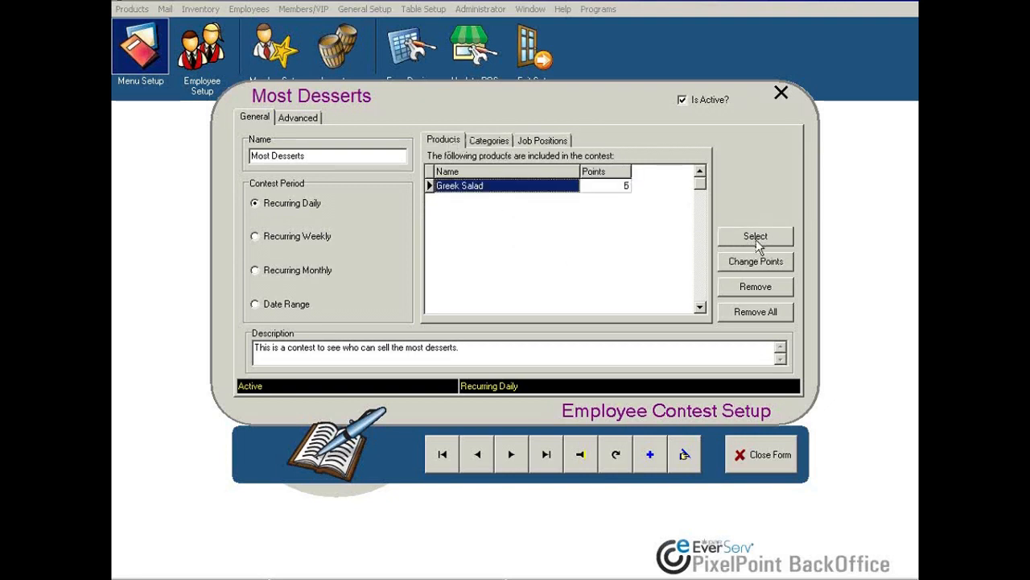
pyautogui.click(756, 239)
pyautogui.click(662, 449)
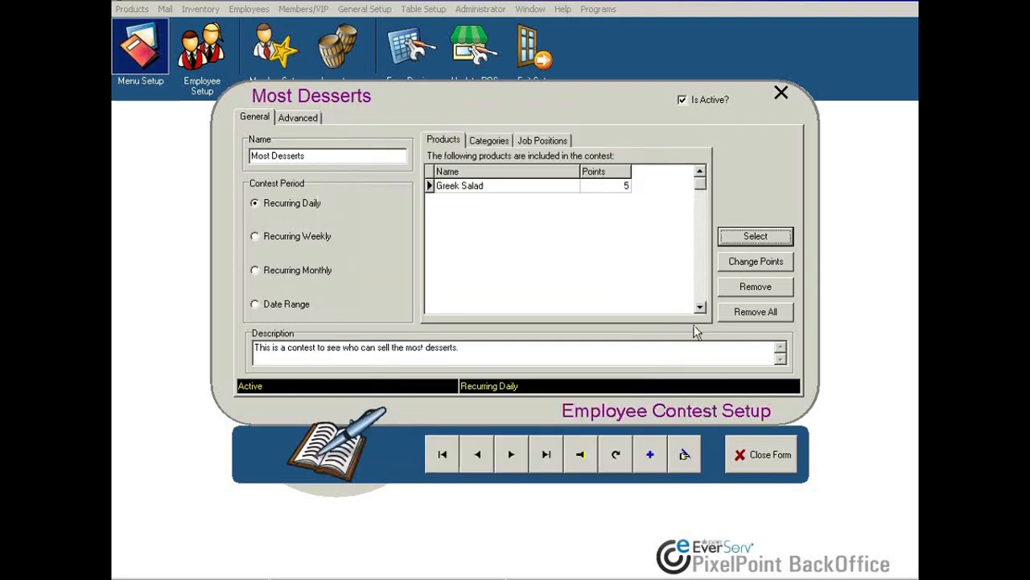
pyautogui.click(507, 186)
pyautogui.click(747, 268)
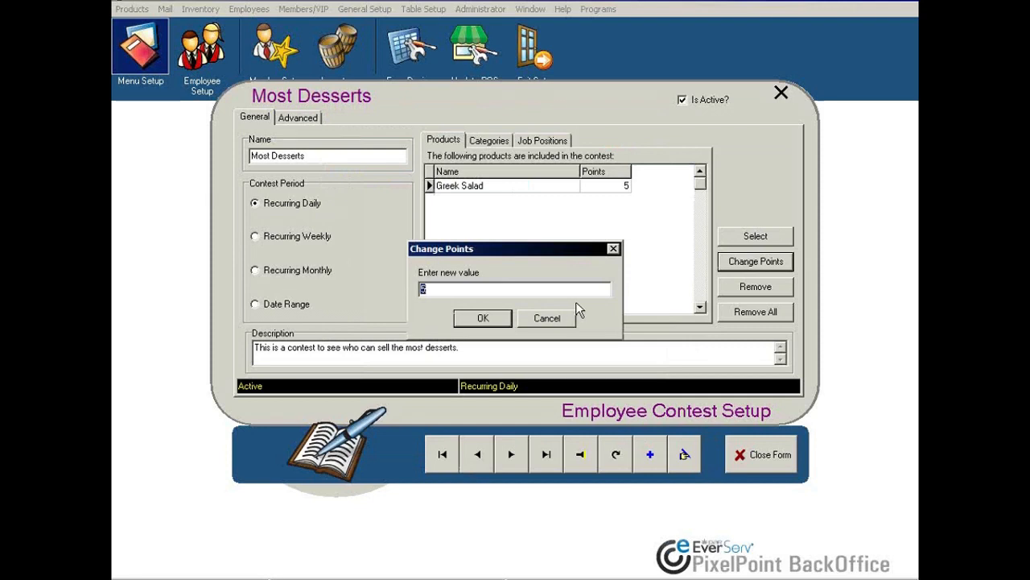
pyautogui.click(548, 319)
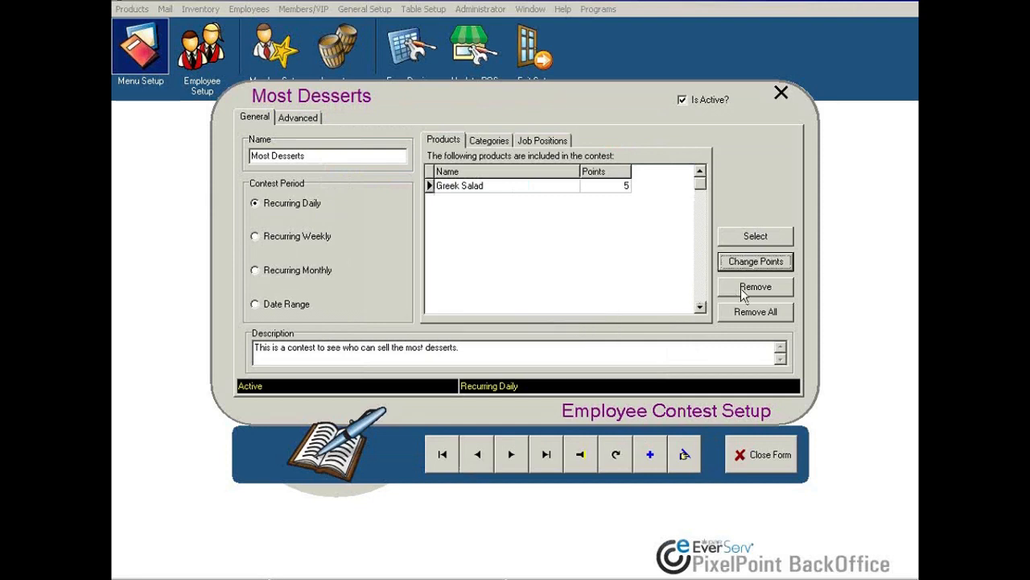
# Remove the Greek Salad product from the Most Desserts contest and confirm the removal
pyautogui.click(491, 187)
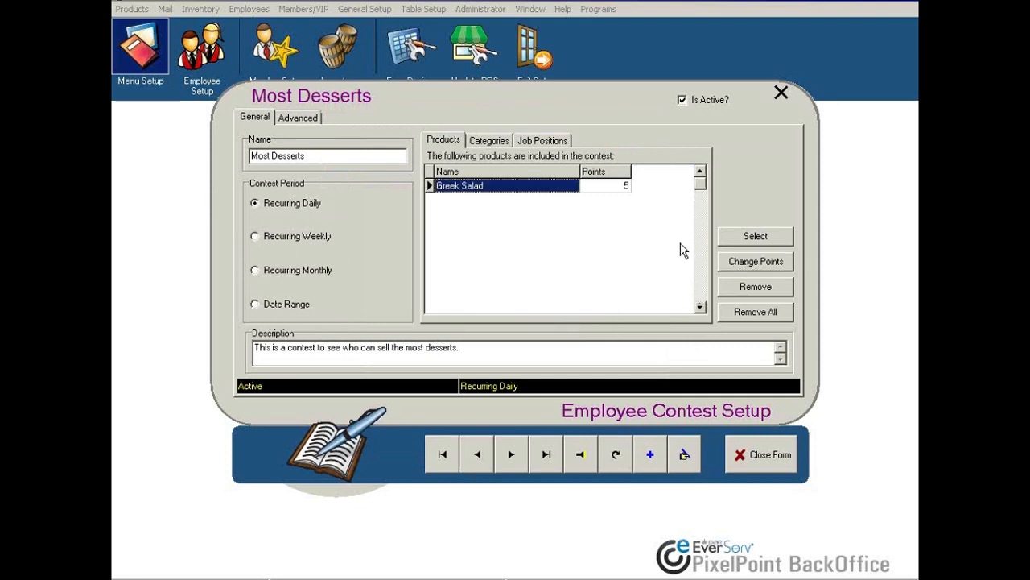
pyautogui.click(731, 287)
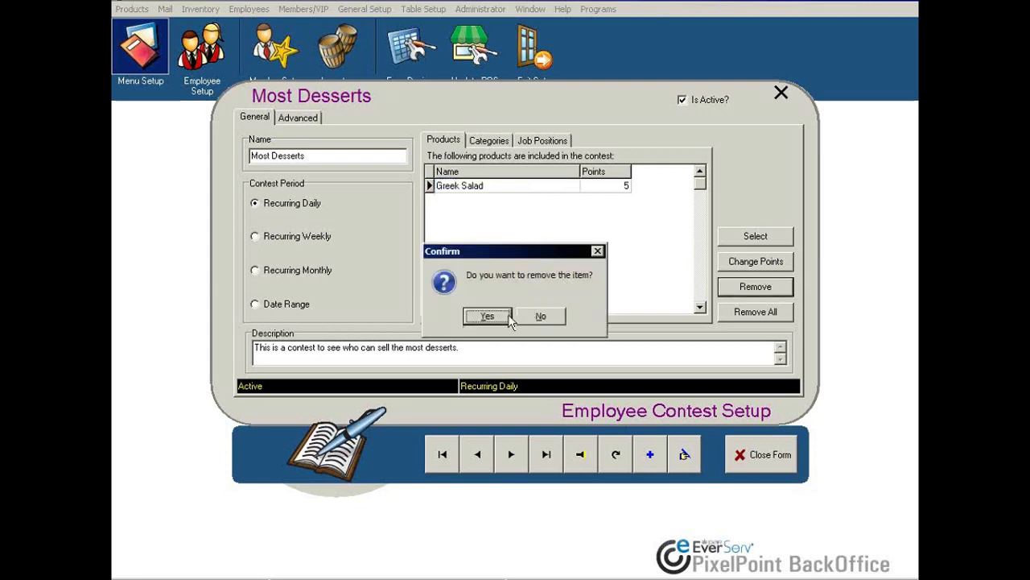
pyautogui.click(487, 317)
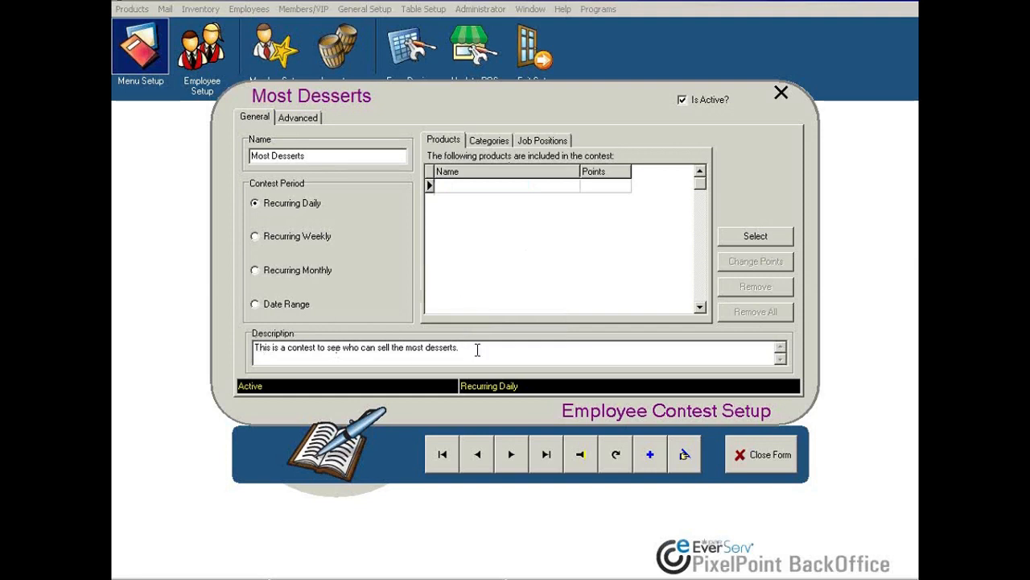
# Try turning off the all-day run in the contest's advanced settings to reveal the contest hours, and turn it back on
pyautogui.click(298, 121)
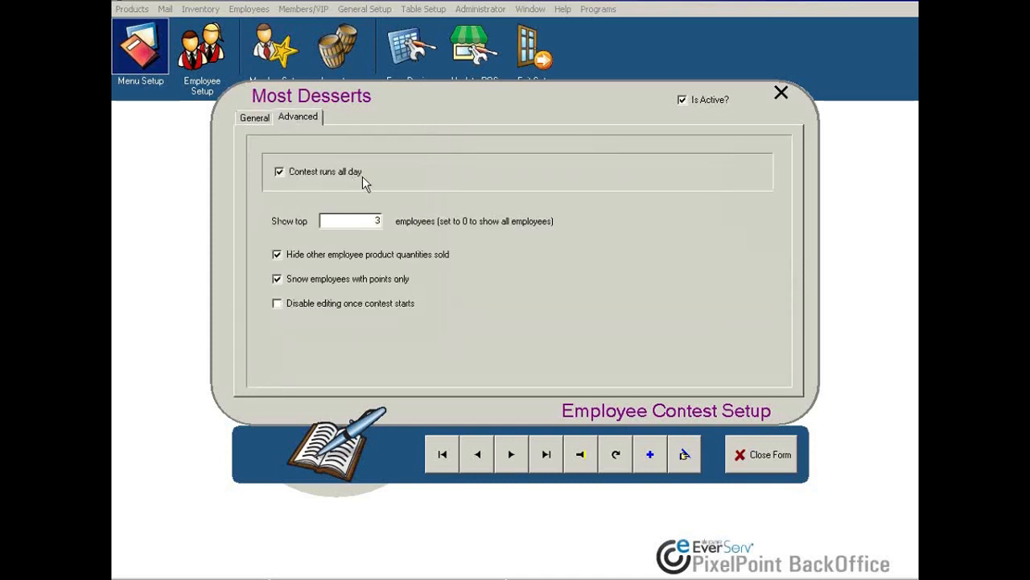
pyautogui.click(300, 176)
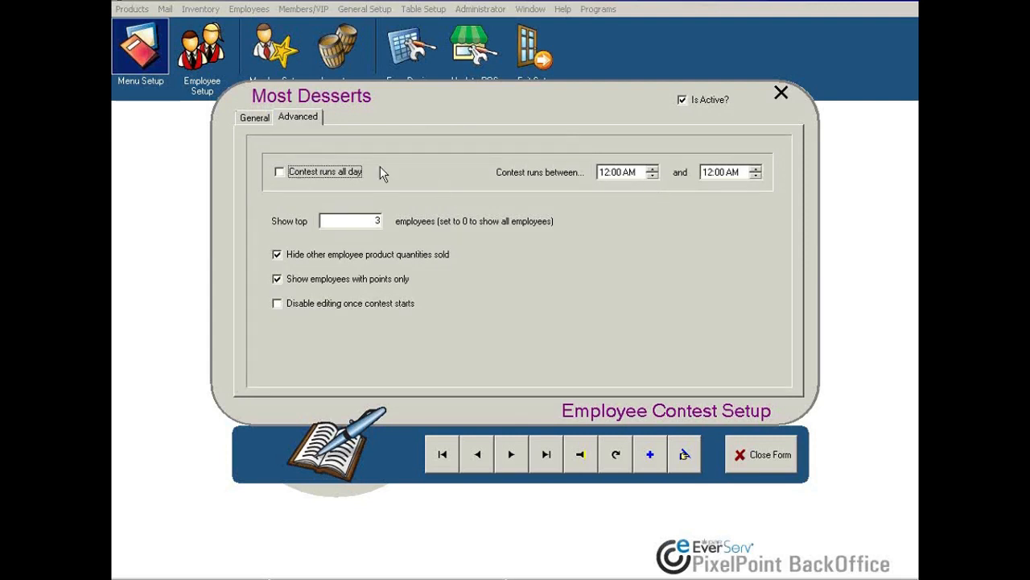
pyautogui.click(323, 173)
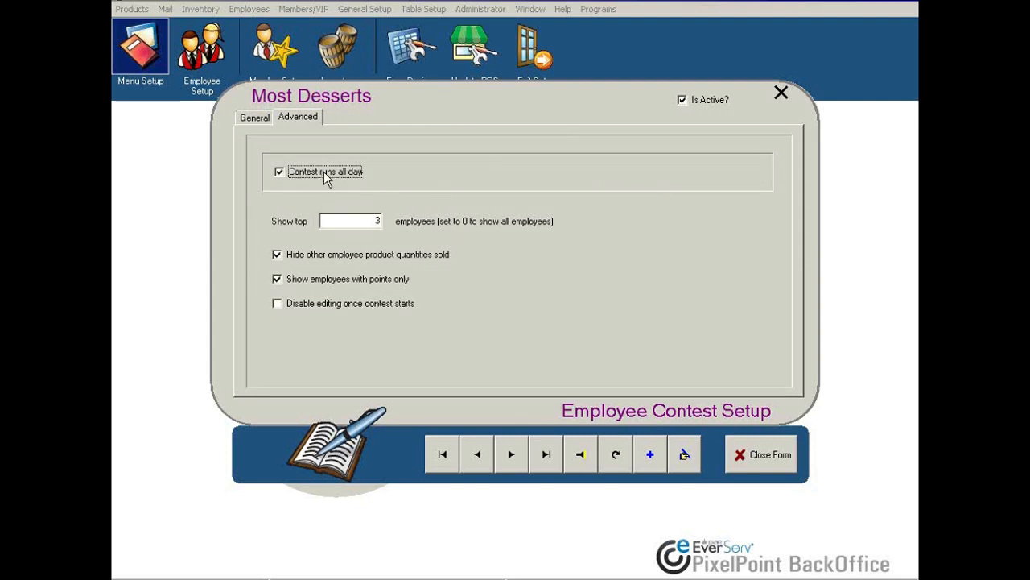
# Examine the number of top employees shown and the option to disable editing once the contest starts, and save the contest
pyautogui.click(356, 221)
pyautogui.click(371, 222)
pyautogui.click(285, 303)
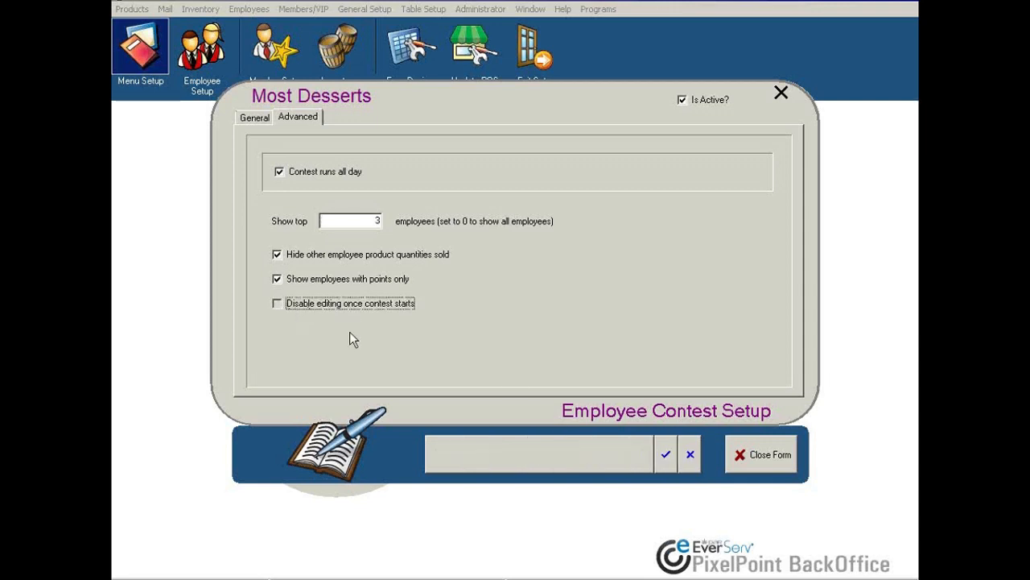
pyautogui.click(666, 456)
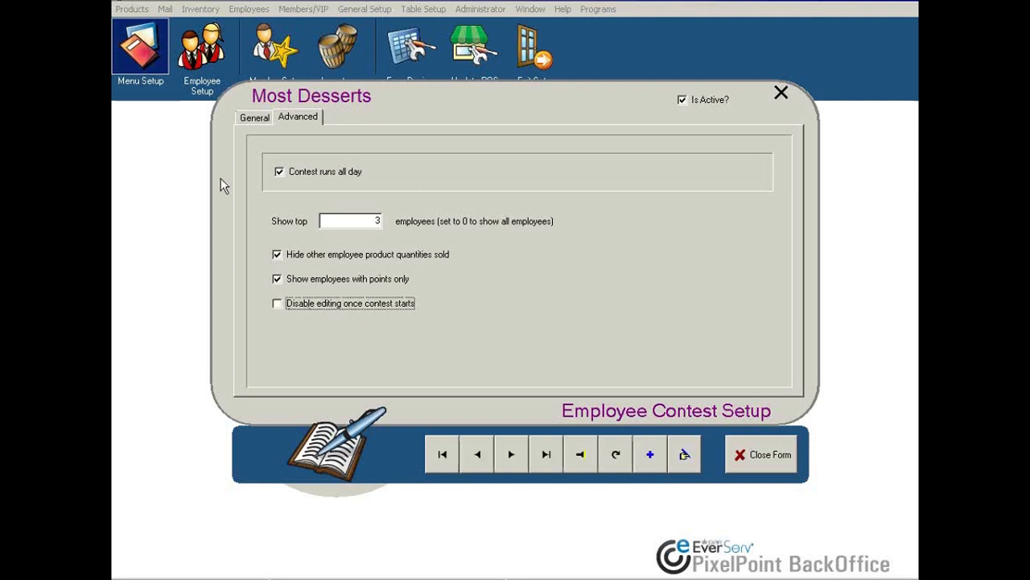
# Review the Most Desserts contest's general settings, categories and job positions, and compare them with its advanced settings
pyautogui.click(256, 118)
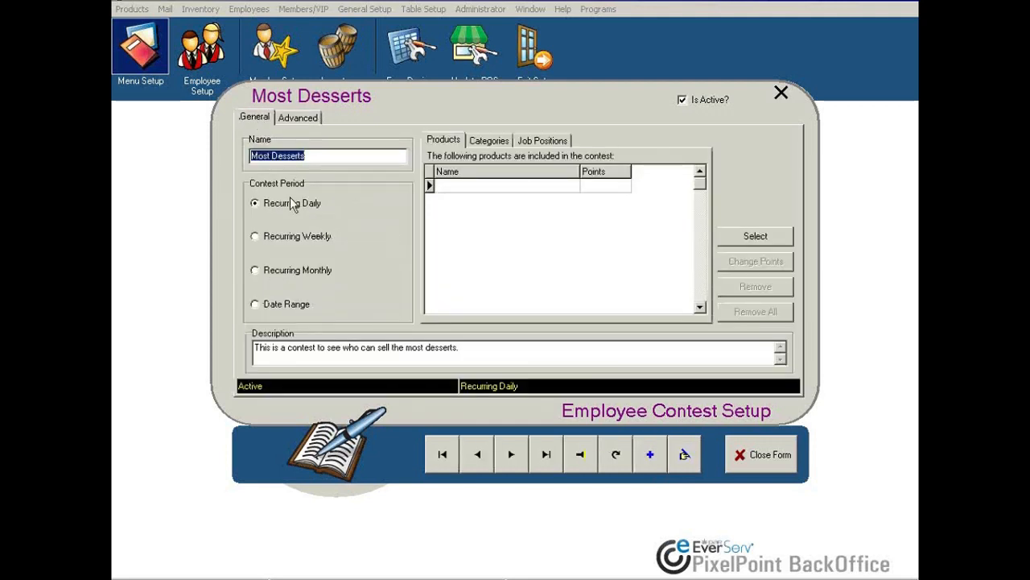
pyautogui.click(489, 140)
pyautogui.click(542, 140)
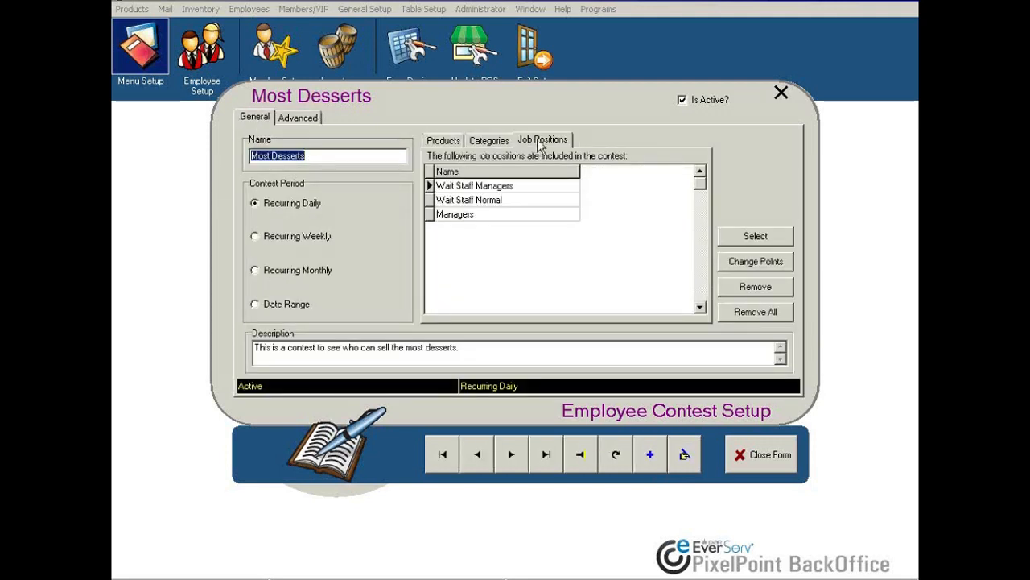
pyautogui.click(304, 121)
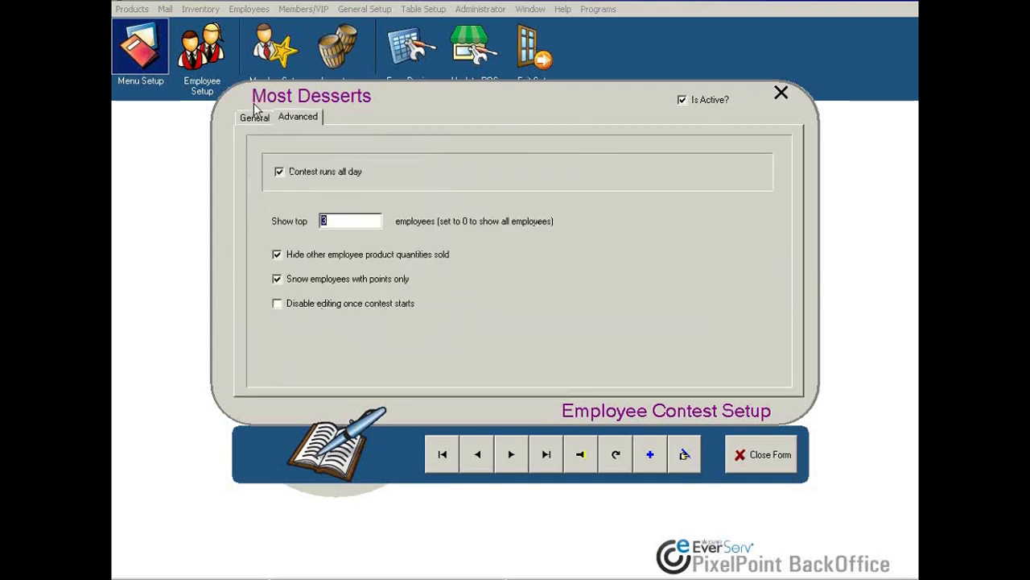
pyautogui.click(266, 122)
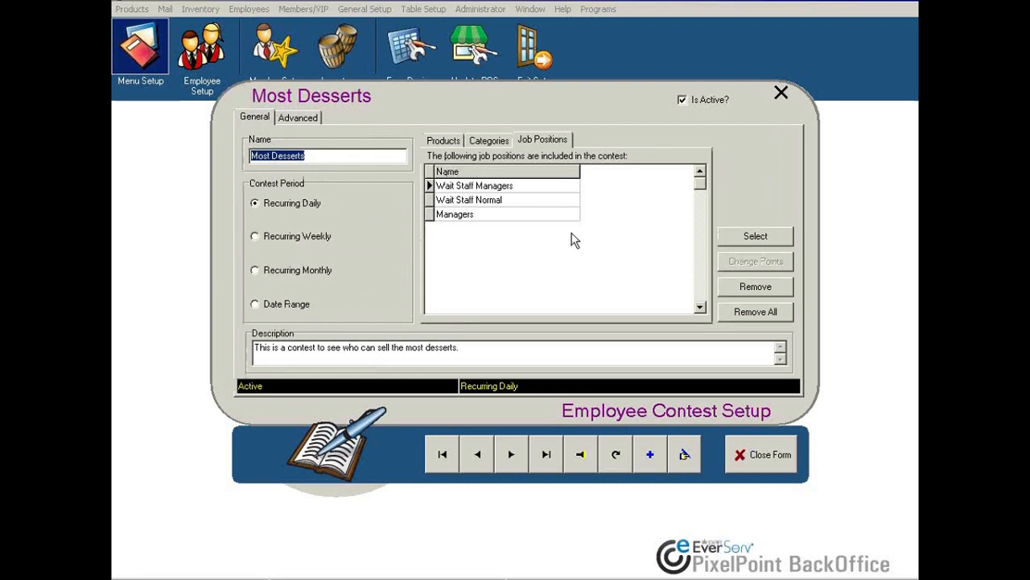
pyautogui.click(309, 117)
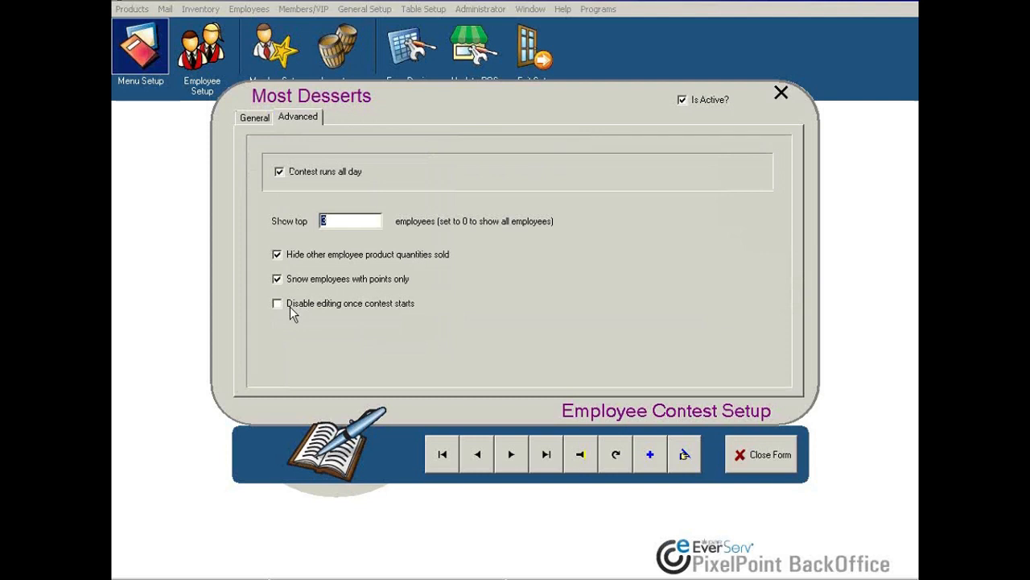
pyautogui.click(256, 119)
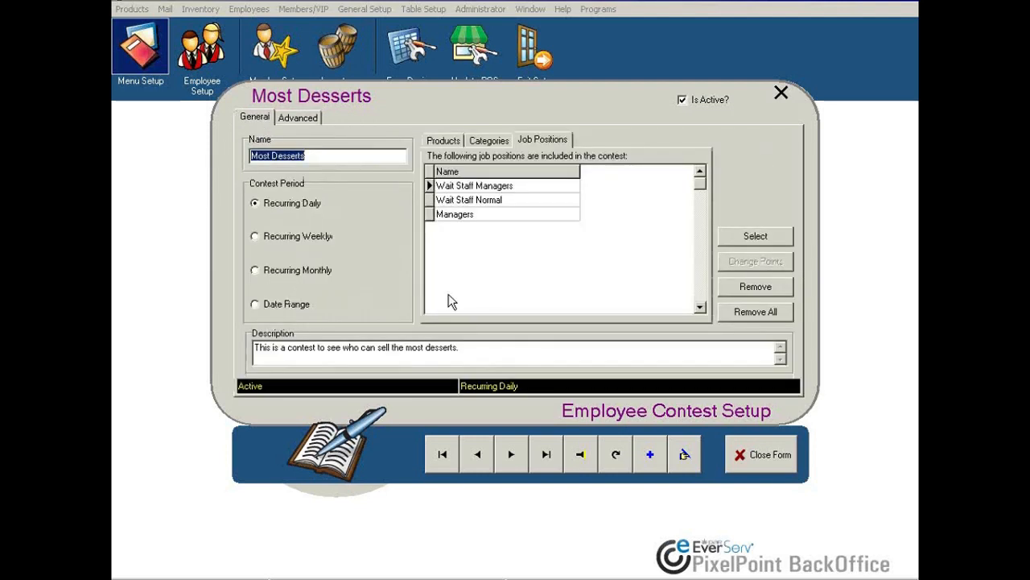
pyautogui.click(292, 121)
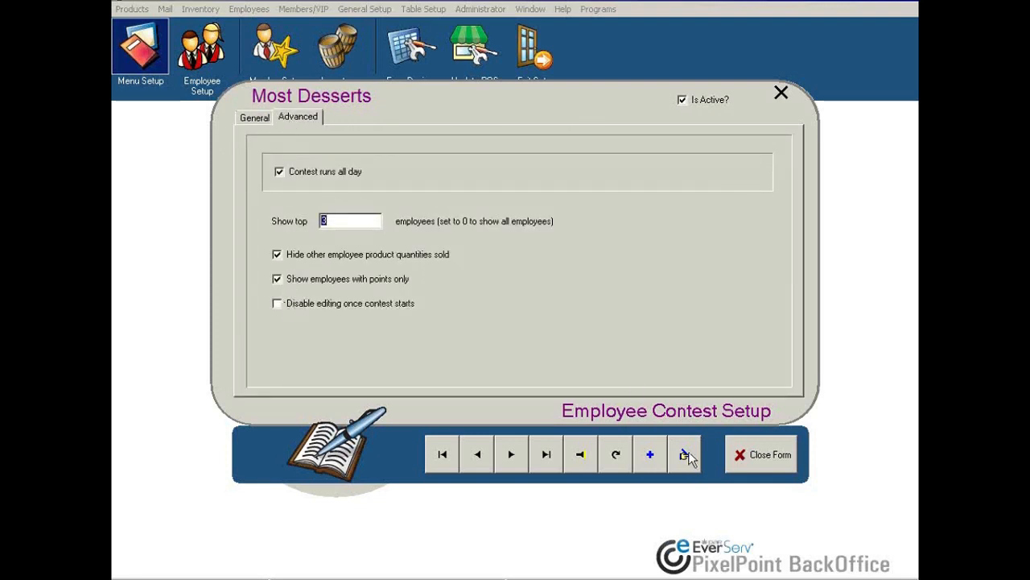